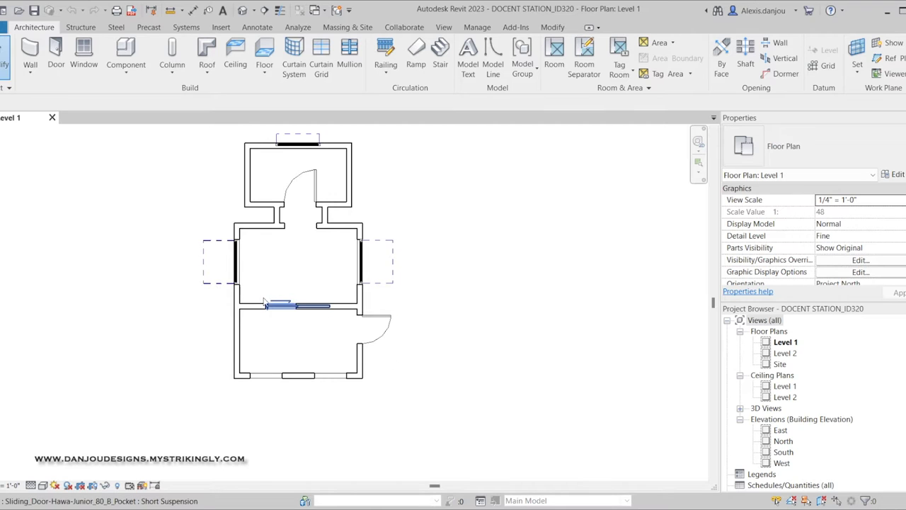
Step: Create a new family from the English-Imperial Casework template
scroll(405, 290, up, 2)
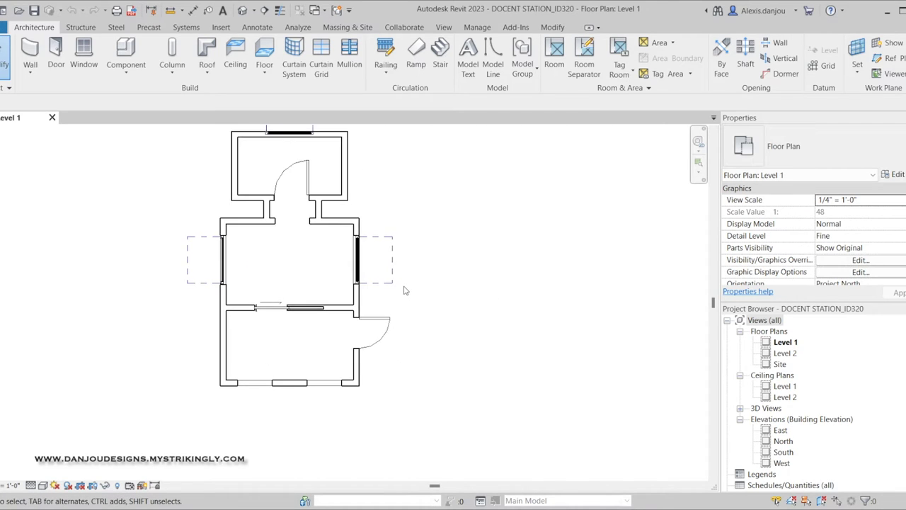
scroll(450, 362, down, 2)
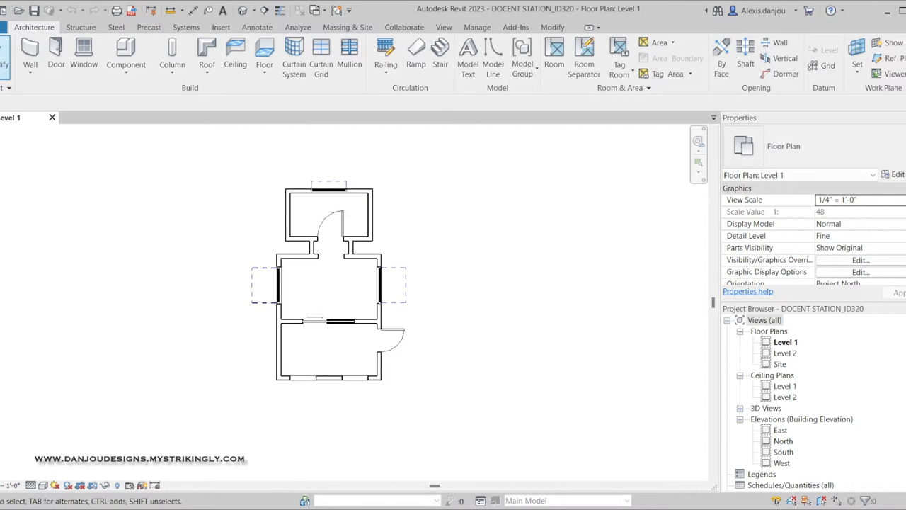
click(4, 27)
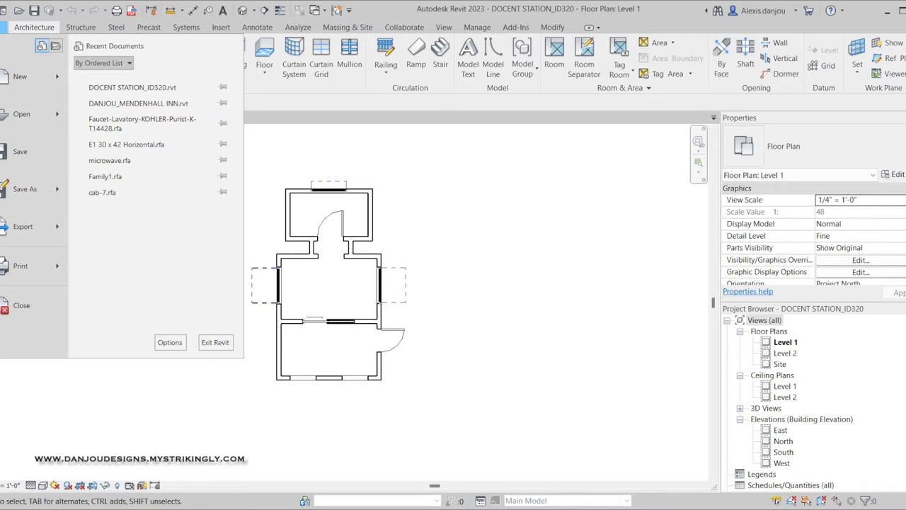
mouse_move(55, 82)
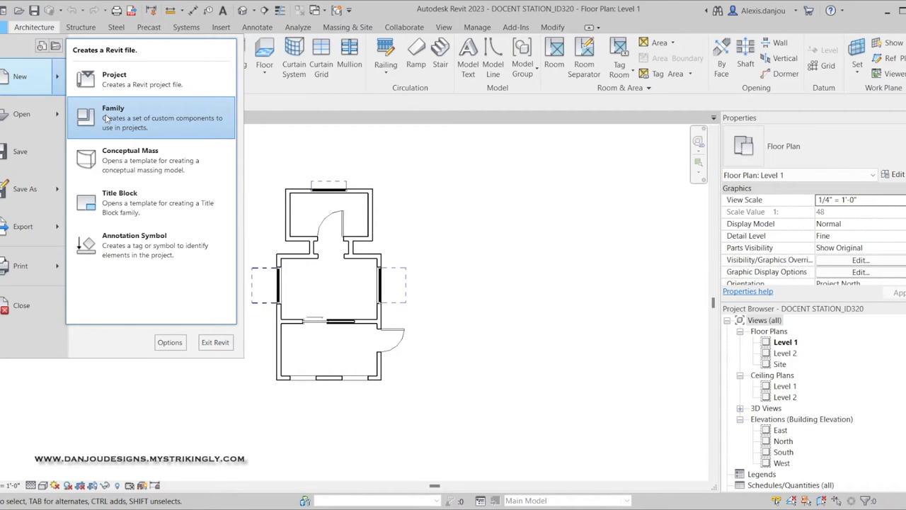
click(106, 118)
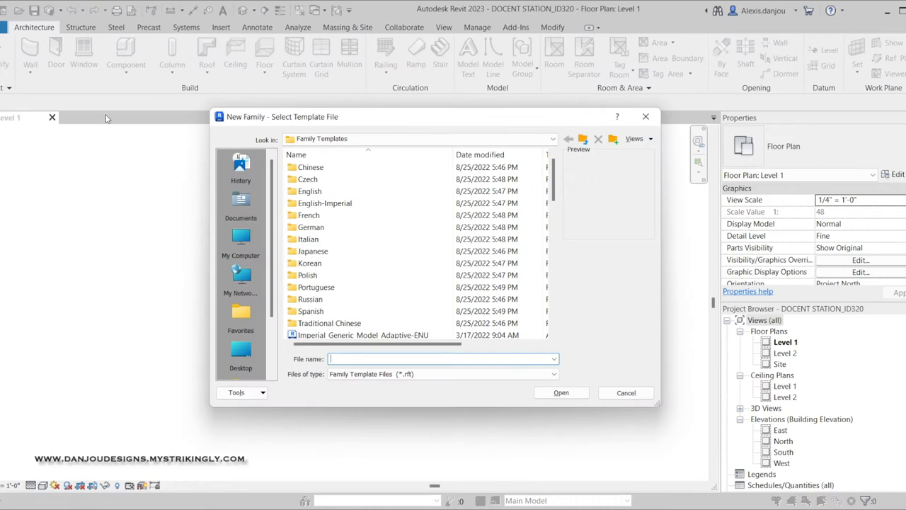
double_click(341, 204)
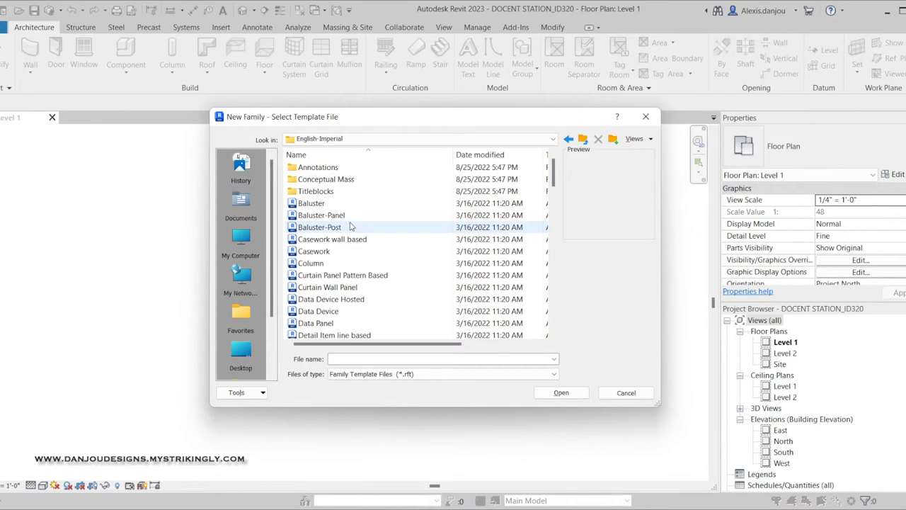
double_click(320, 257)
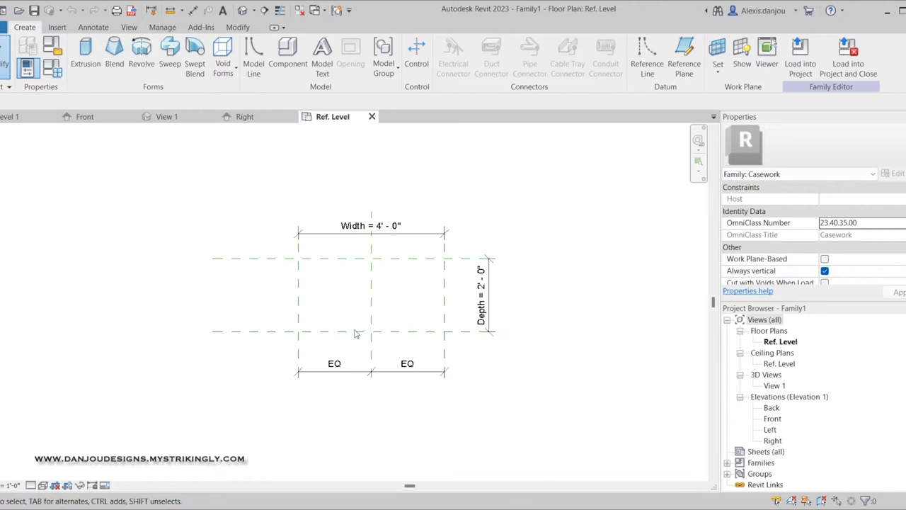
Step: Examine the casework template's Right, View 1 and Front views and their reference planes
scroll(372, 315, up, 1)
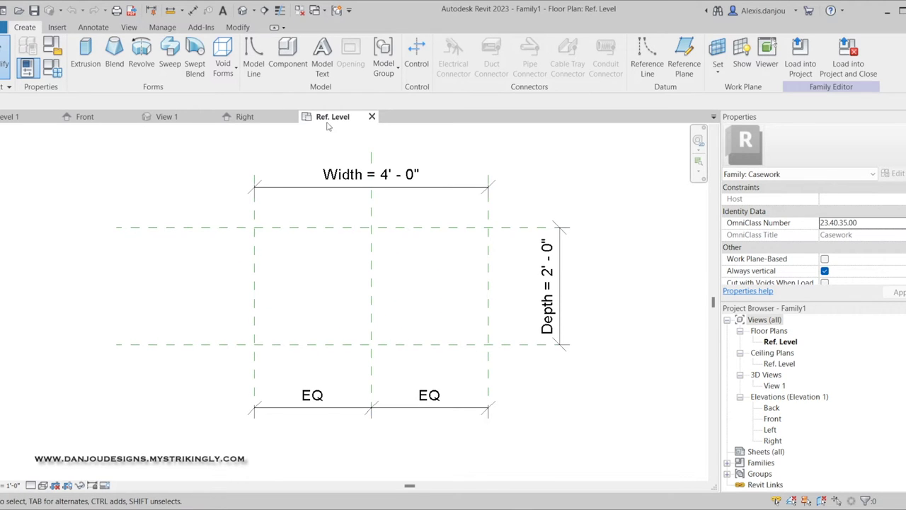
click(260, 122)
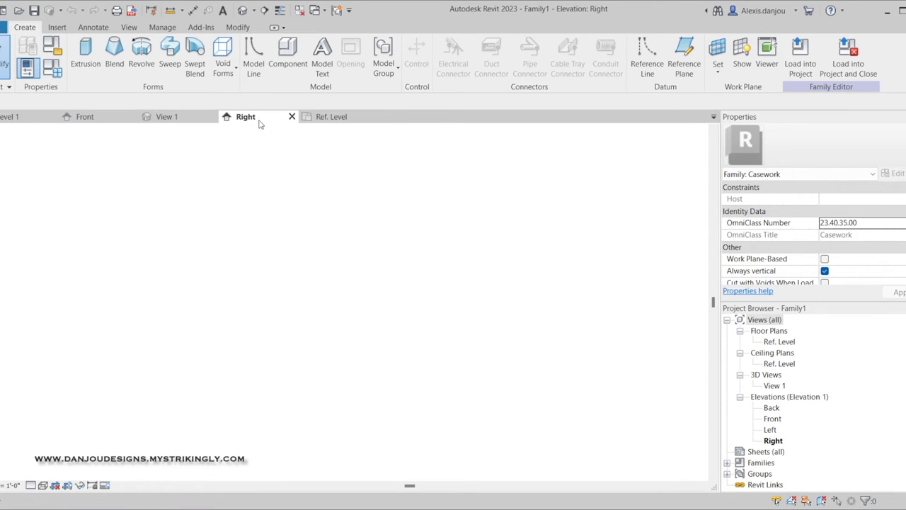
click(169, 121)
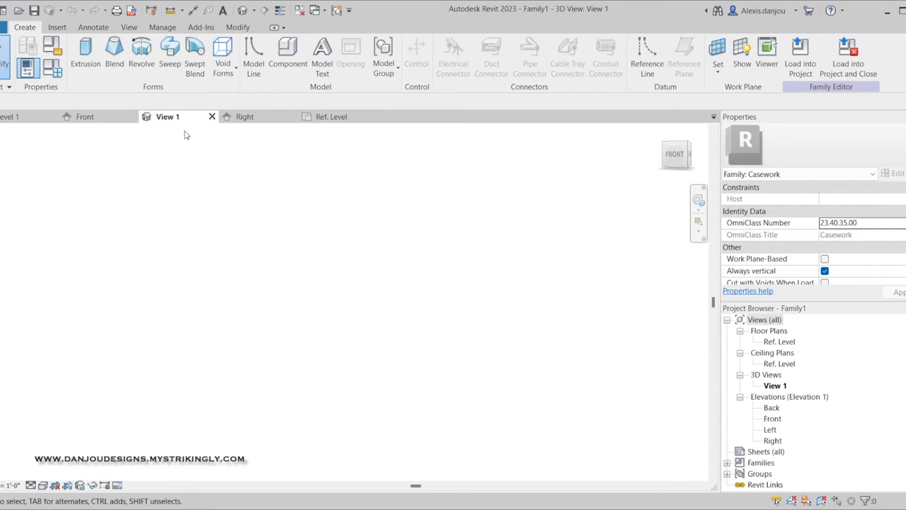
click(100, 121)
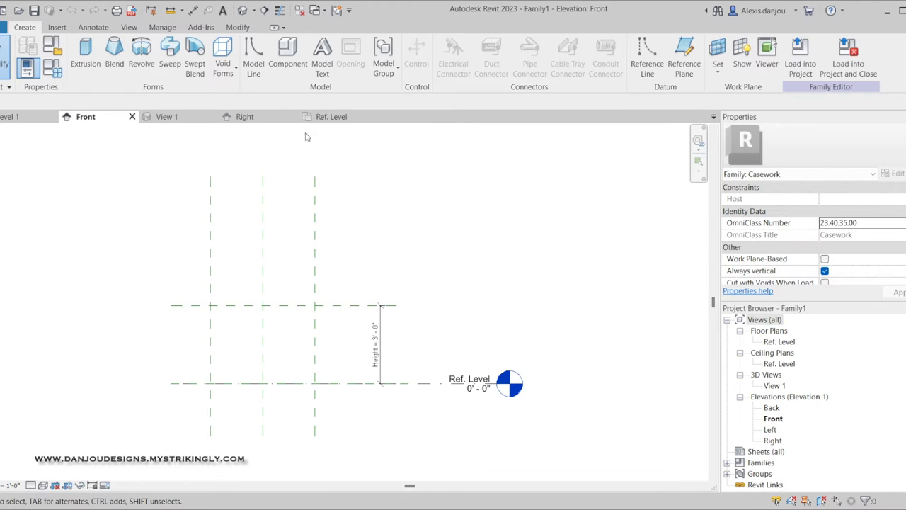
Step: Return to the Ref. Level plan and start a solid extrusion
click(339, 122)
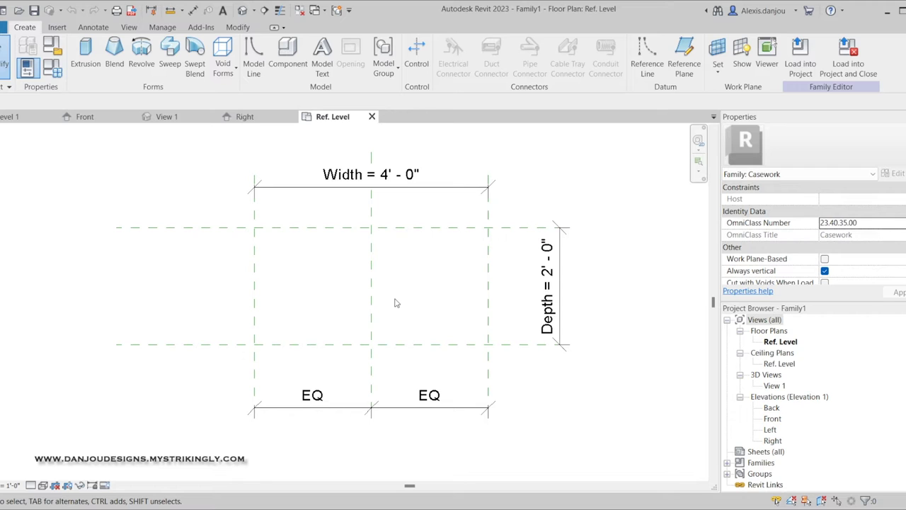
scroll(396, 303, down, 3)
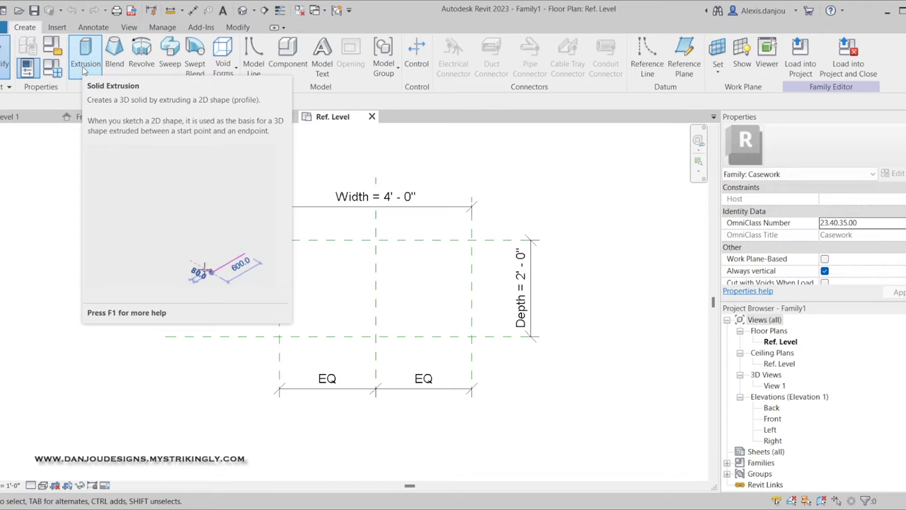
click(84, 66)
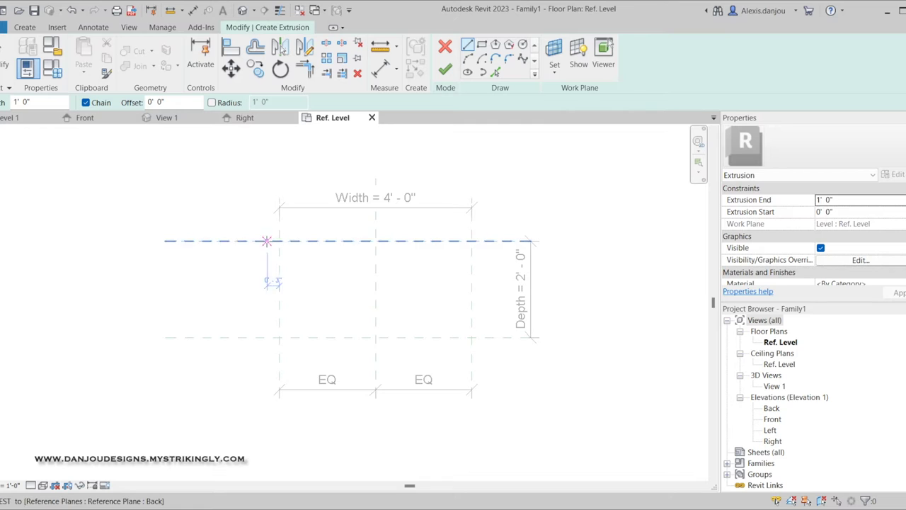
click(427, 241)
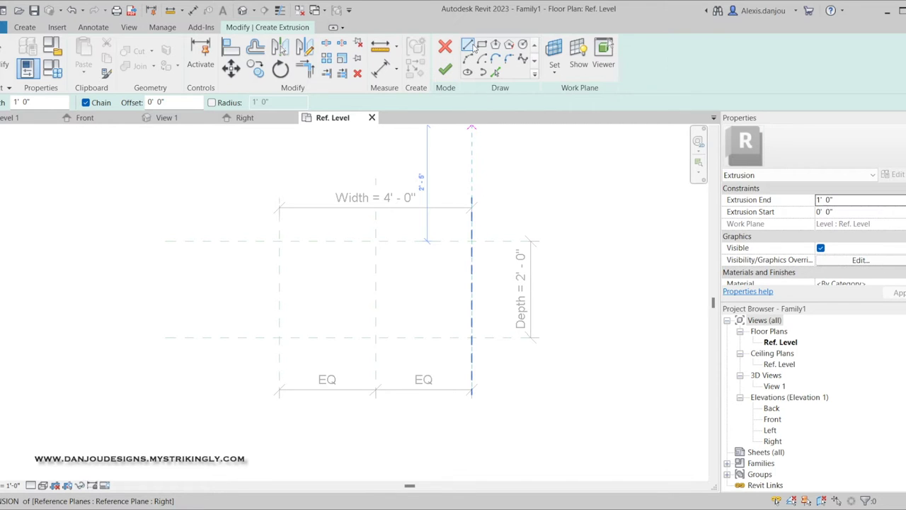
click(468, 47)
click(482, 45)
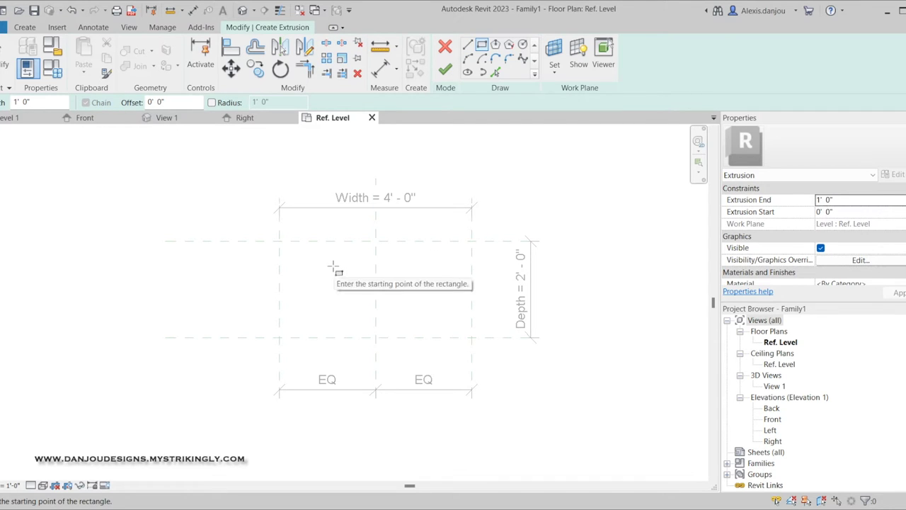
click(324, 242)
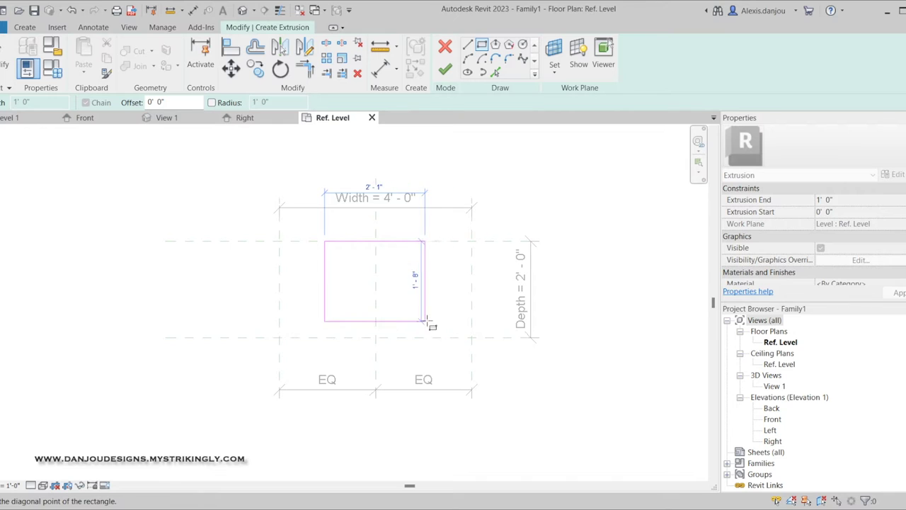
click(358, 270)
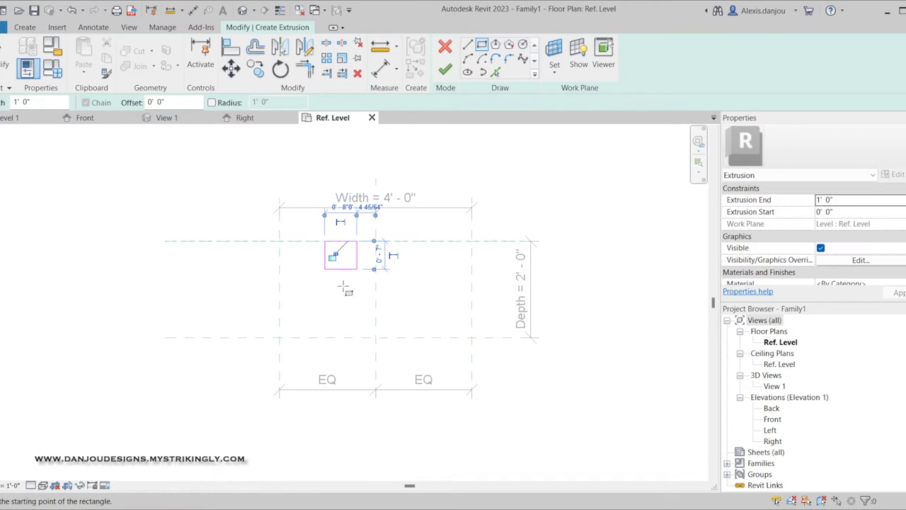
key(Escape)
key(Escape)
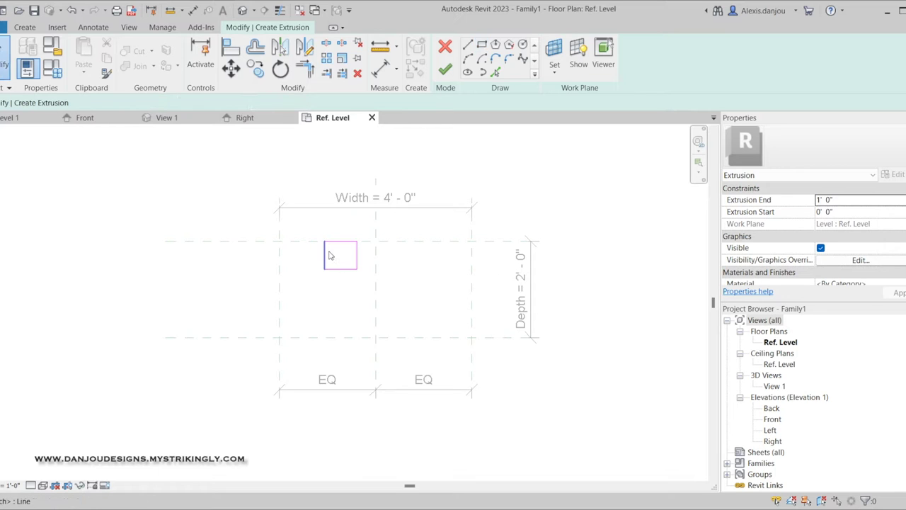
drag(316, 232, 370, 286)
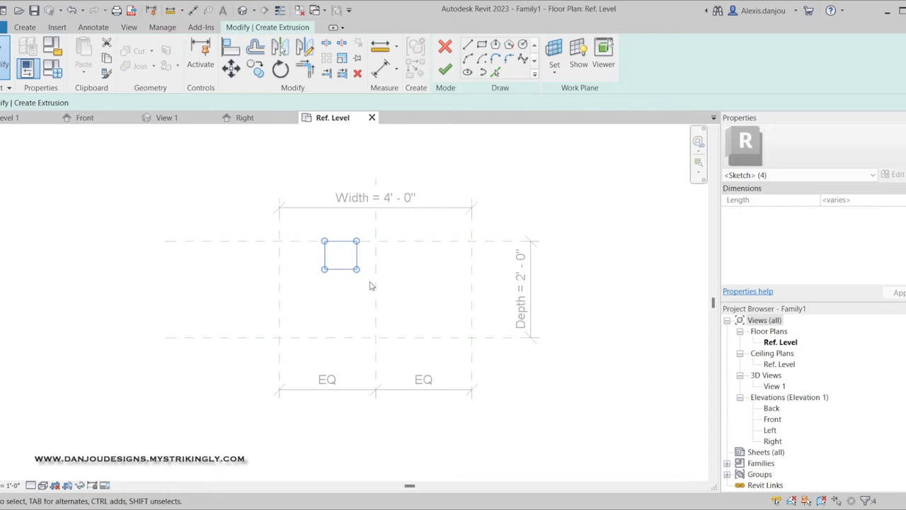
key(Delete)
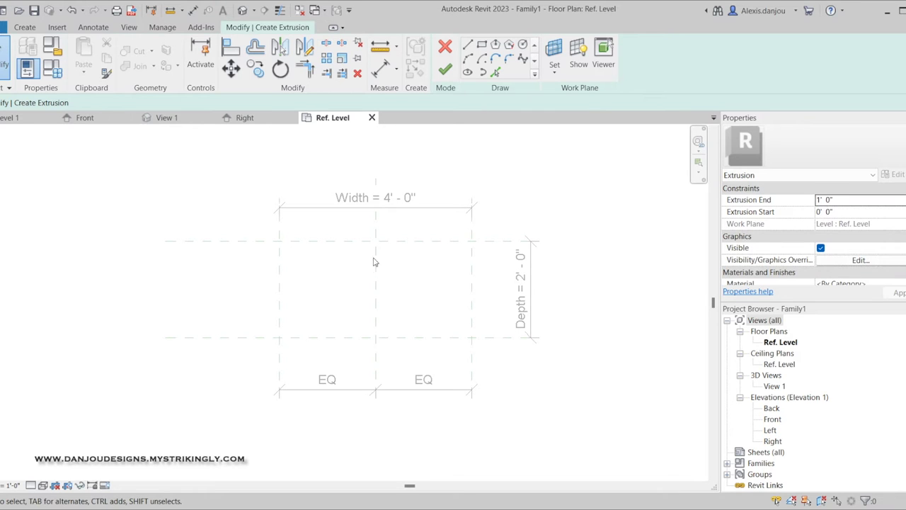
Step: Sketch a closed 2' by 2' square with lines between the back and front reference planes, centred on the middle plane, and finish the extrusion
click(468, 46)
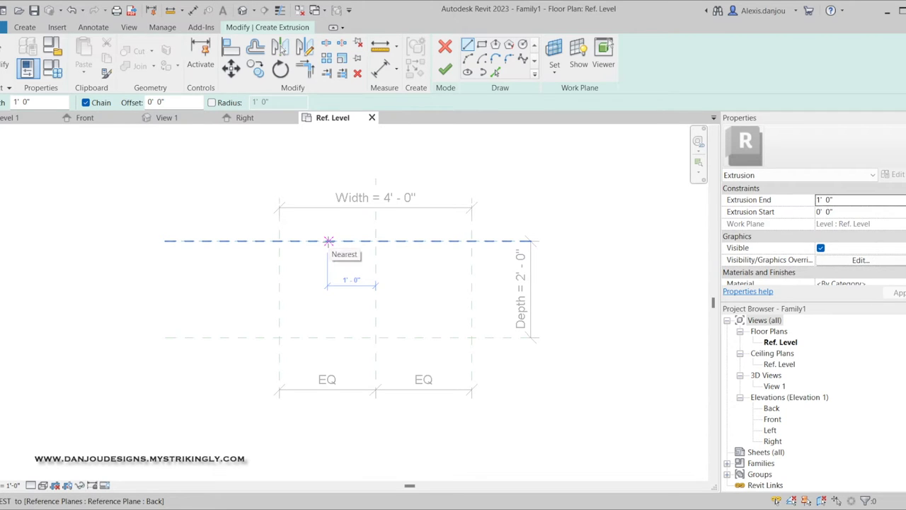
click(328, 241)
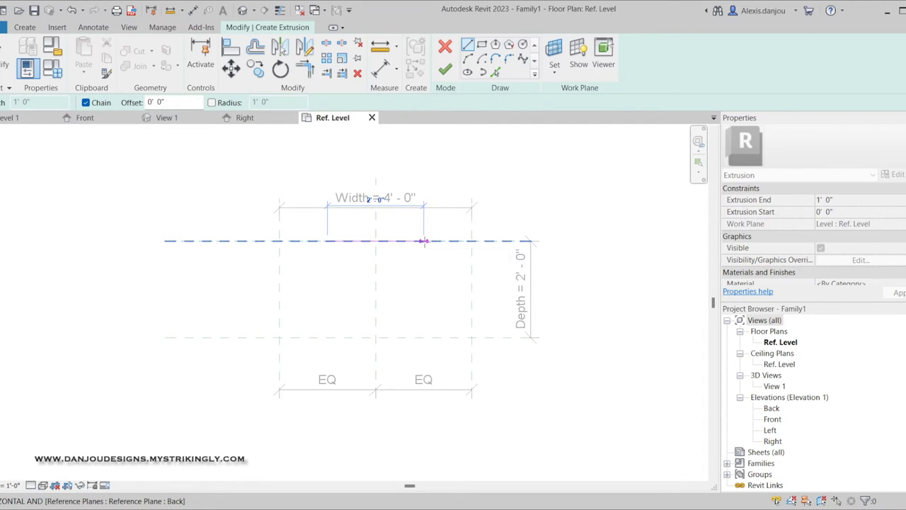
click(424, 240)
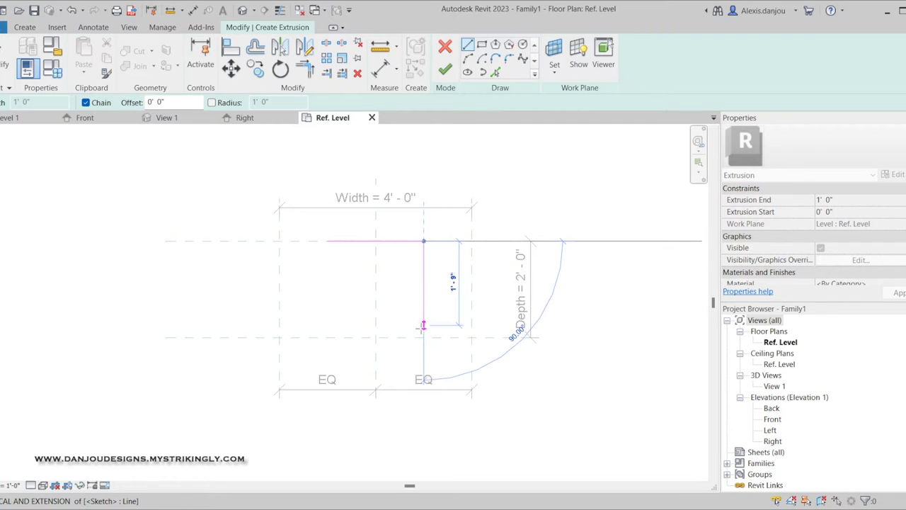
click(424, 337)
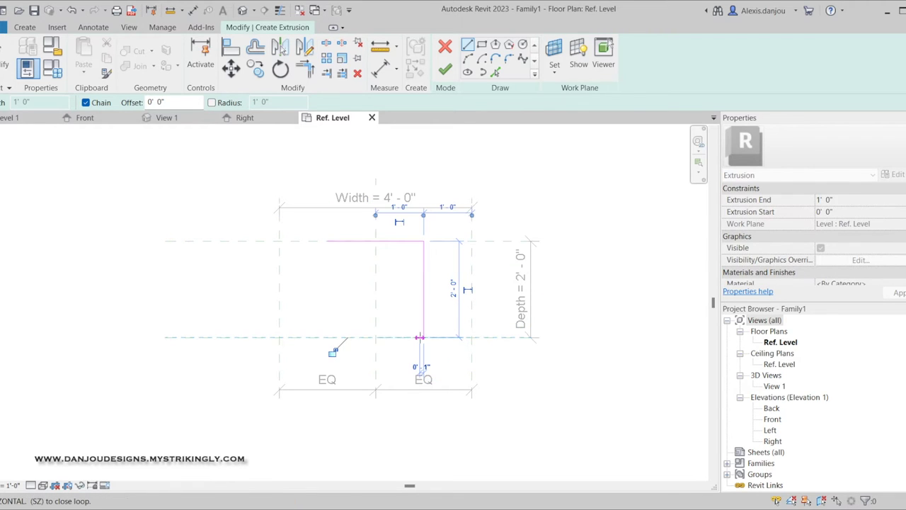
click(327, 337)
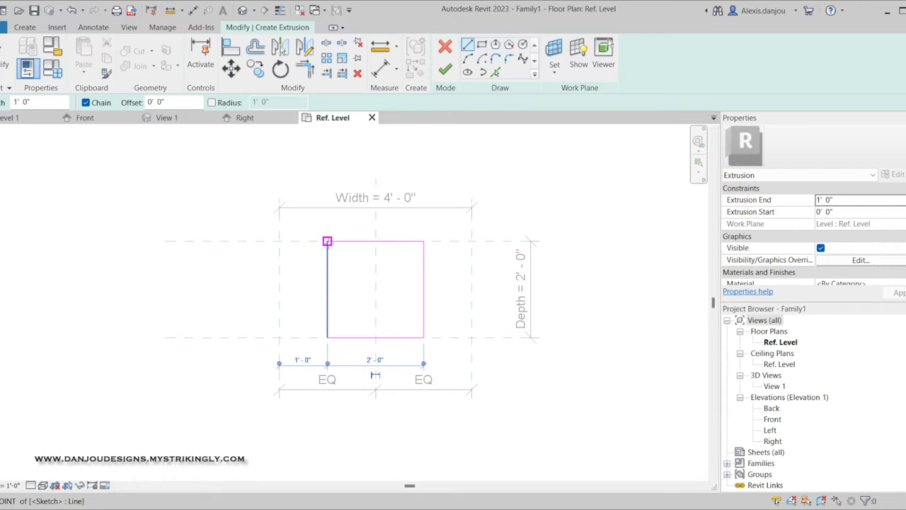
click(327, 241)
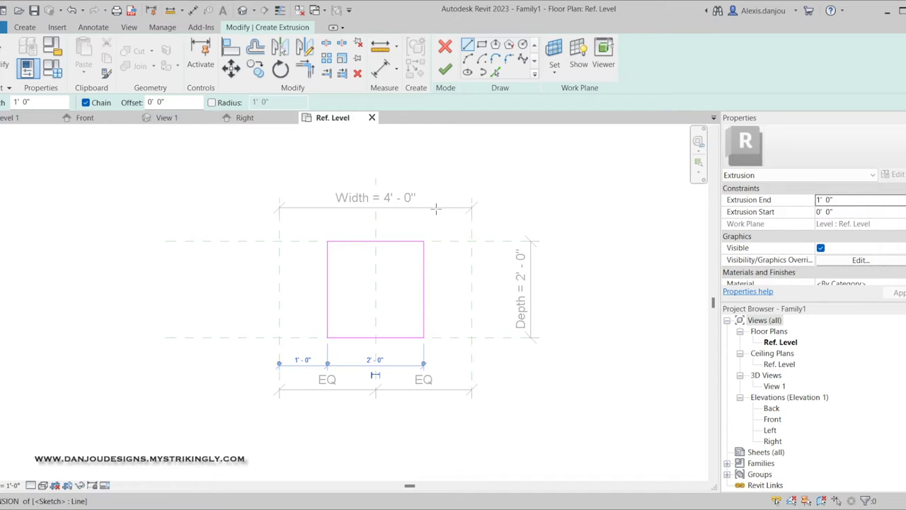
click(445, 71)
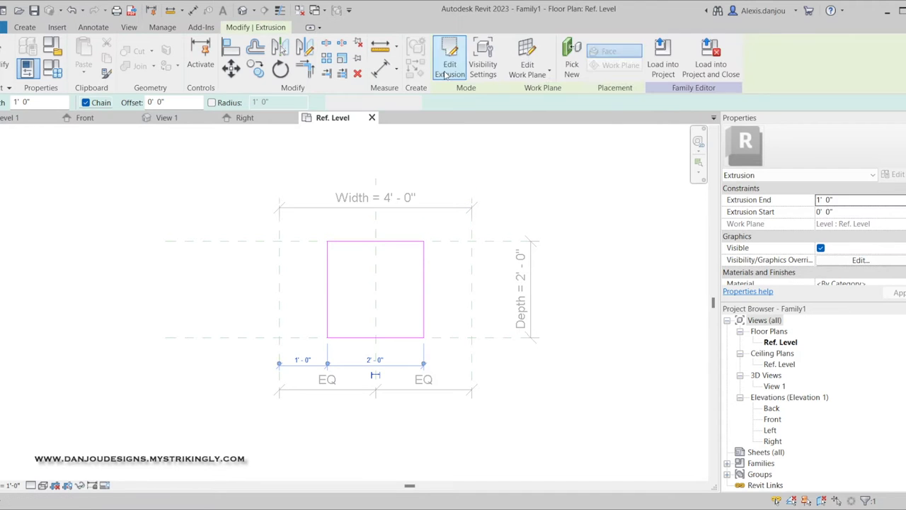
click(459, 212)
click(479, 192)
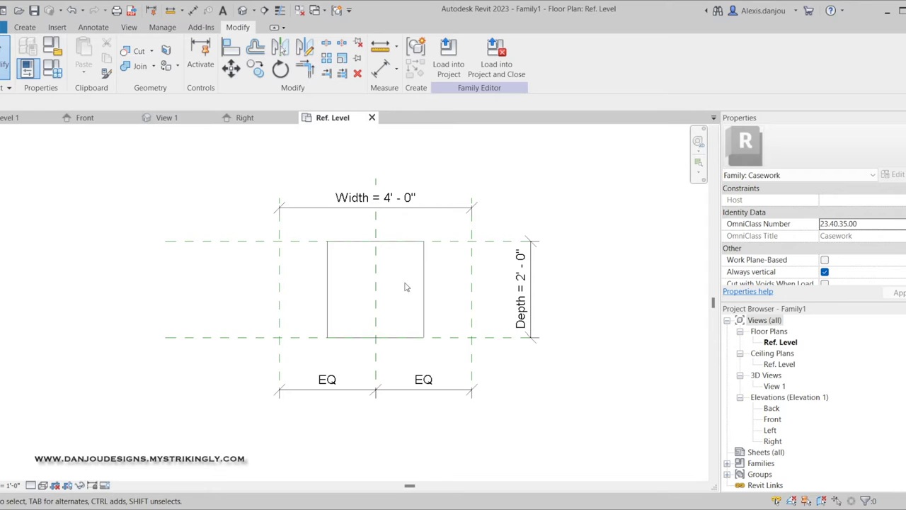
Step: In the Front elevation, stretch the extrusion's upper face to a height of about 1' 10 1/2"
scroll(400, 296, up, 2)
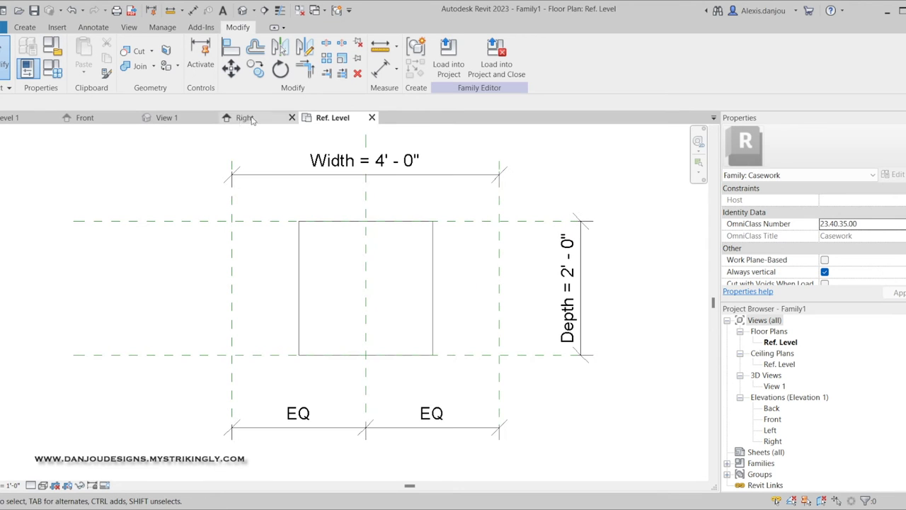
click(91, 117)
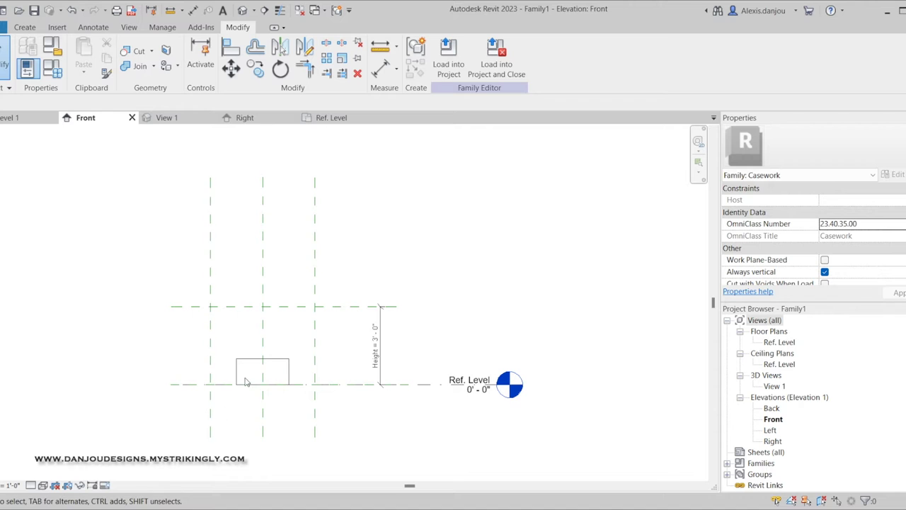
scroll(246, 383, up, 3)
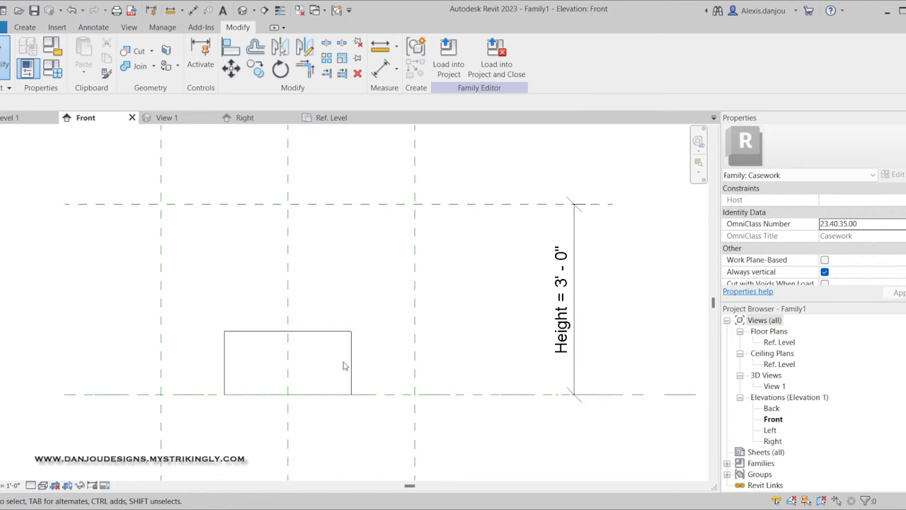
click(330, 333)
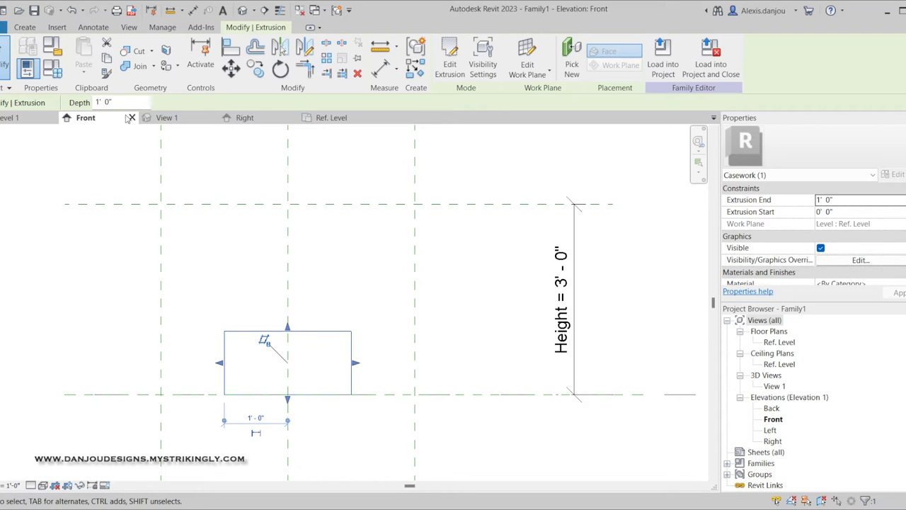
click(361, 286)
scroll(362, 286, down, 2)
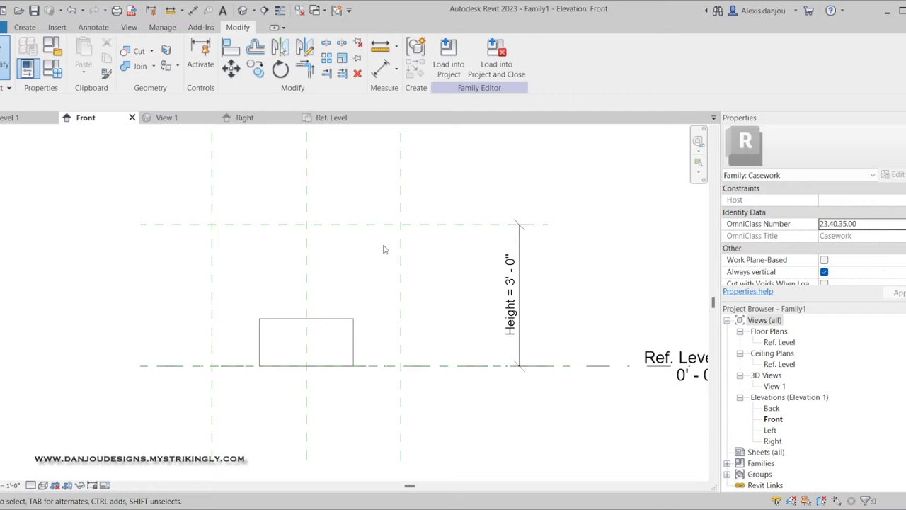
click(330, 320)
drag(306, 313, 308, 277)
click(344, 259)
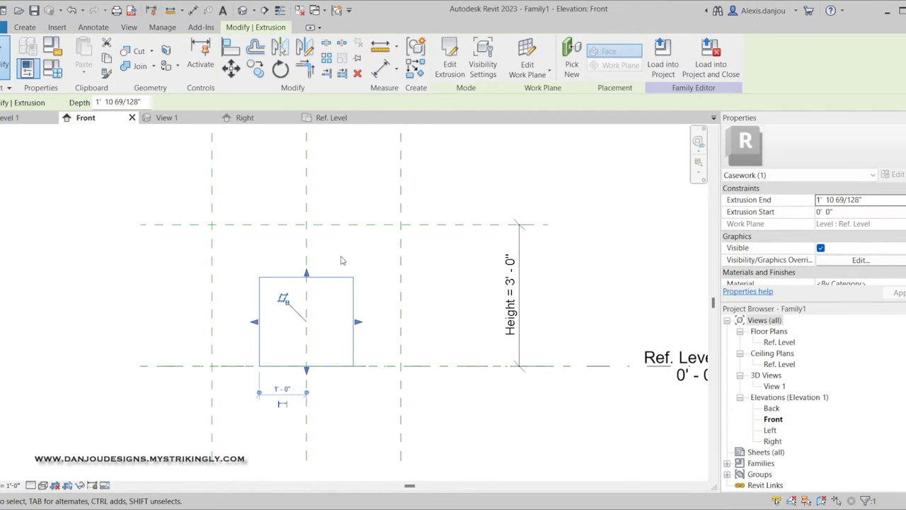
Step: Align the extrusion's upper face to the Top reference plane in the Front elevation
click(231, 48)
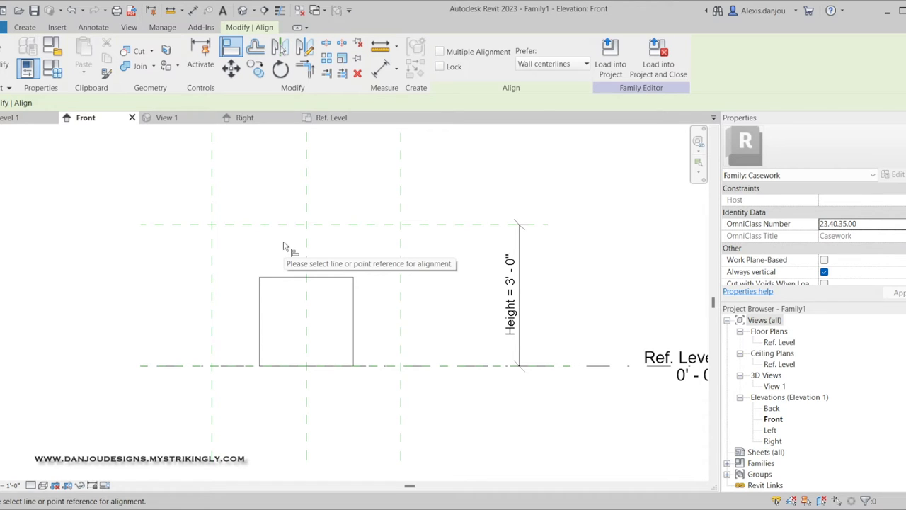
key(Escape)
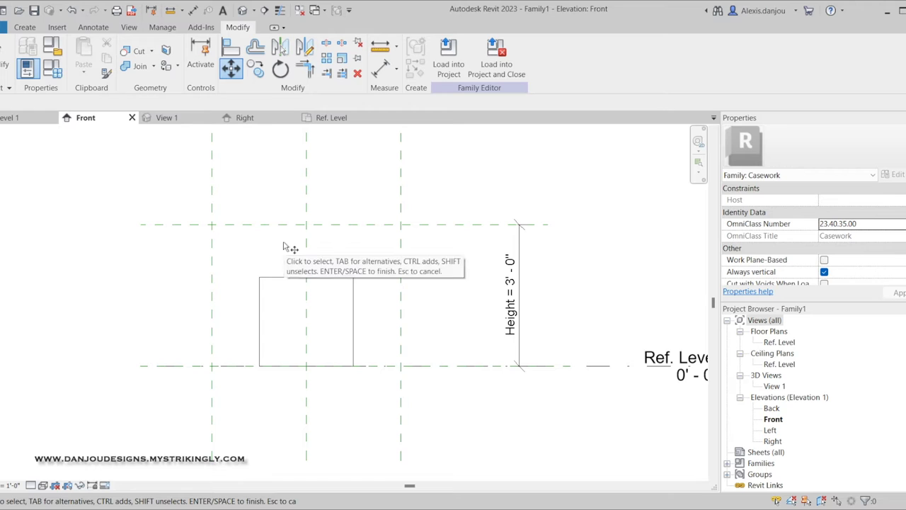
key(a)
key(l)
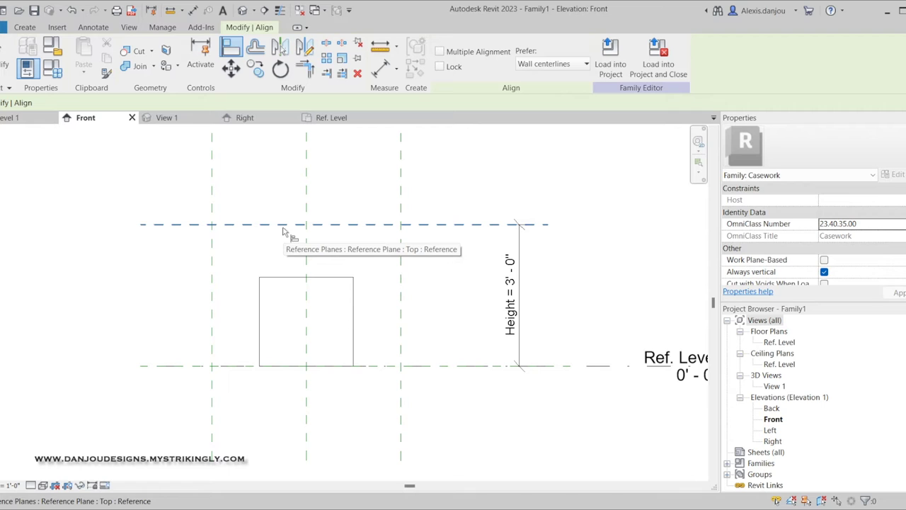
click(291, 229)
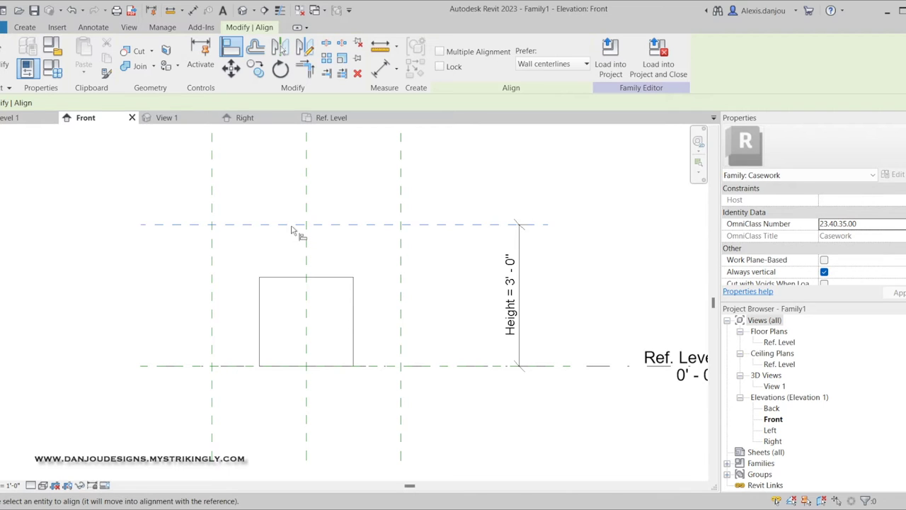
click(291, 277)
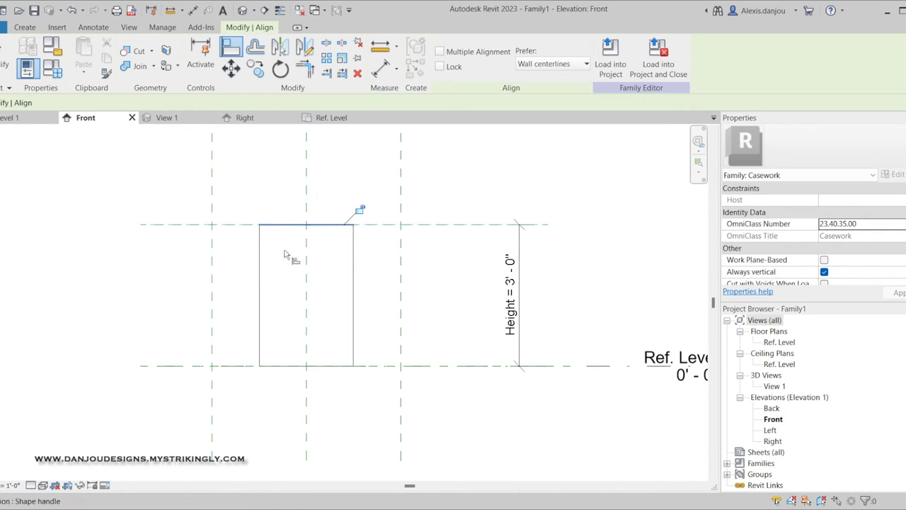
key(Escape)
key(Escape)
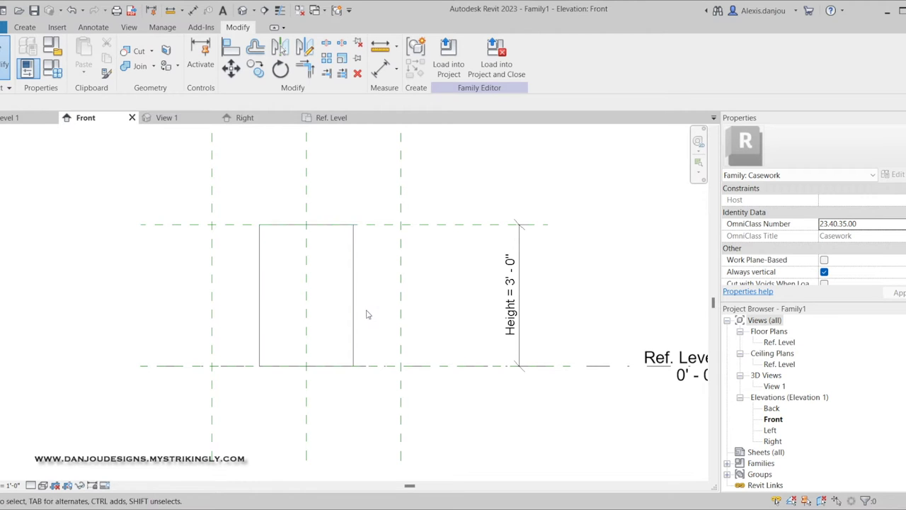
Step: Try a depth of 0' 2" for the extrusion, and undo the change
click(354, 257)
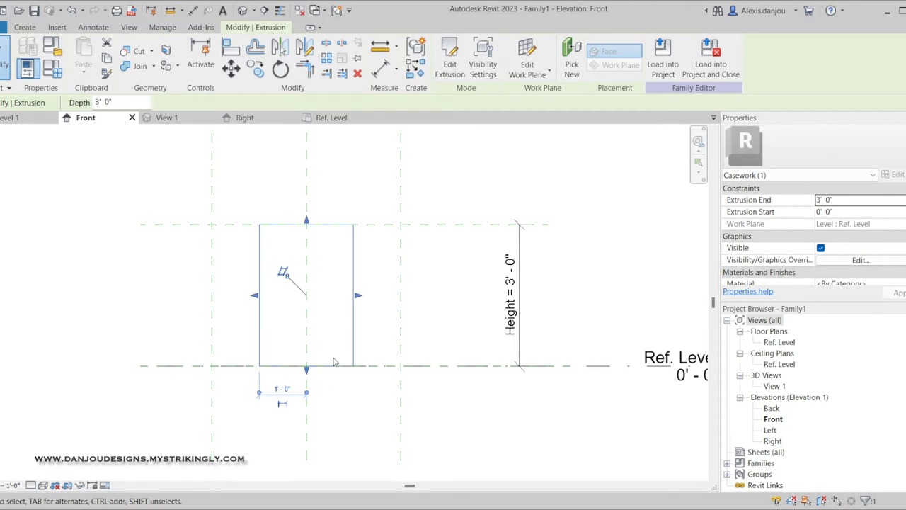
click(343, 207)
scroll(342, 208, up, 2)
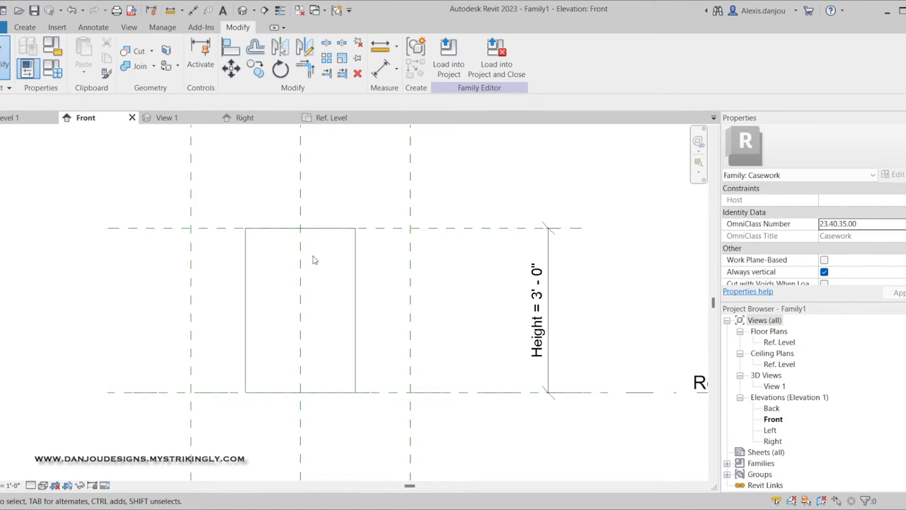
click(349, 245)
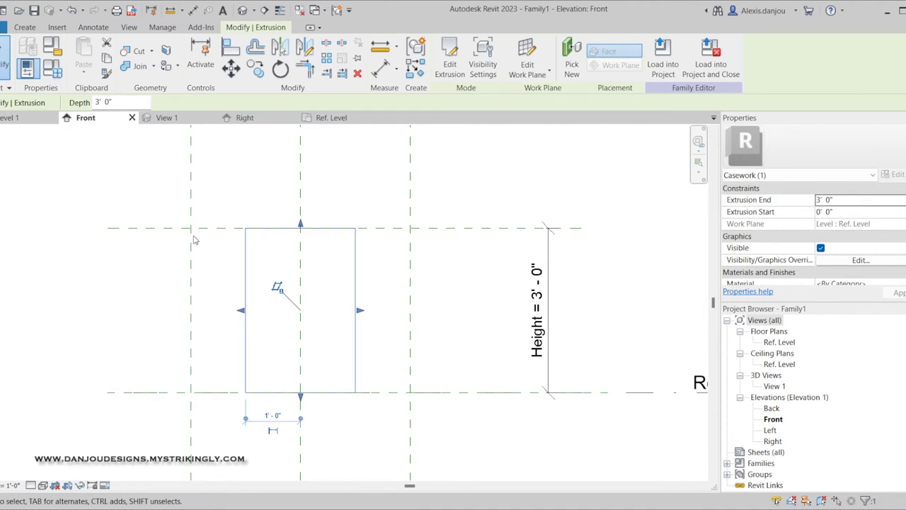
click(97, 102)
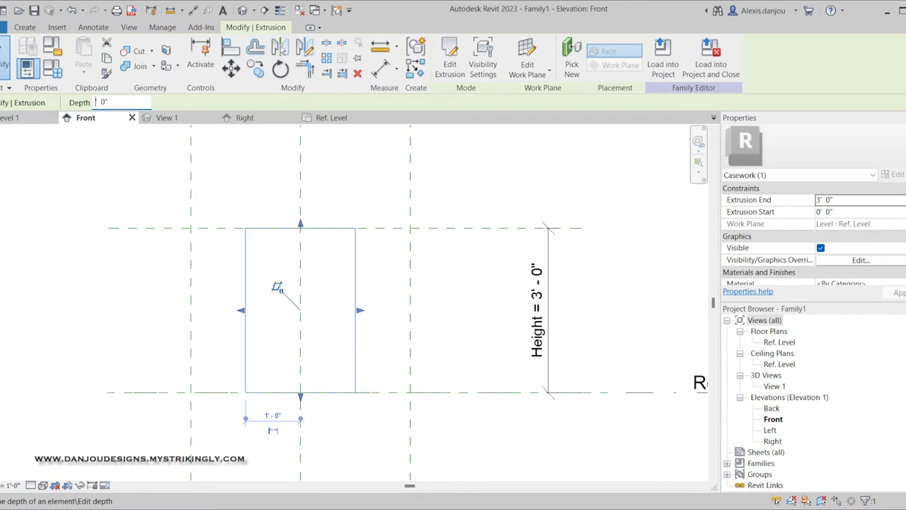
text(0)
key(Return)
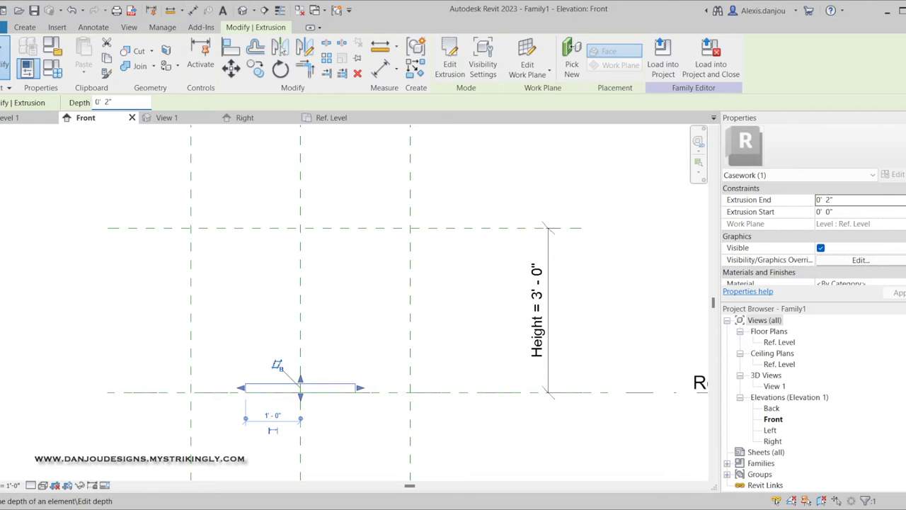
click(258, 320)
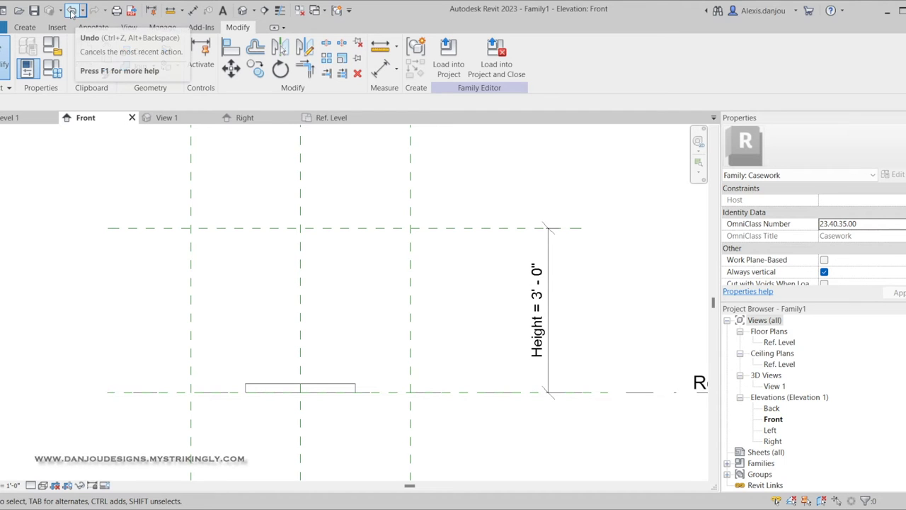
click(72, 11)
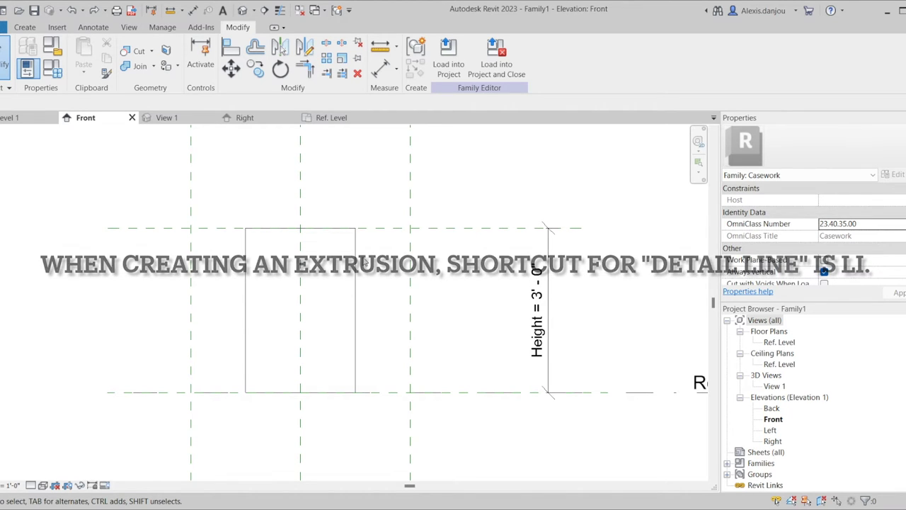
Step: Draw a 2" vertical model line downwards from the extrusion's upper-right corner as a thickness guide
key(l)
key(i)
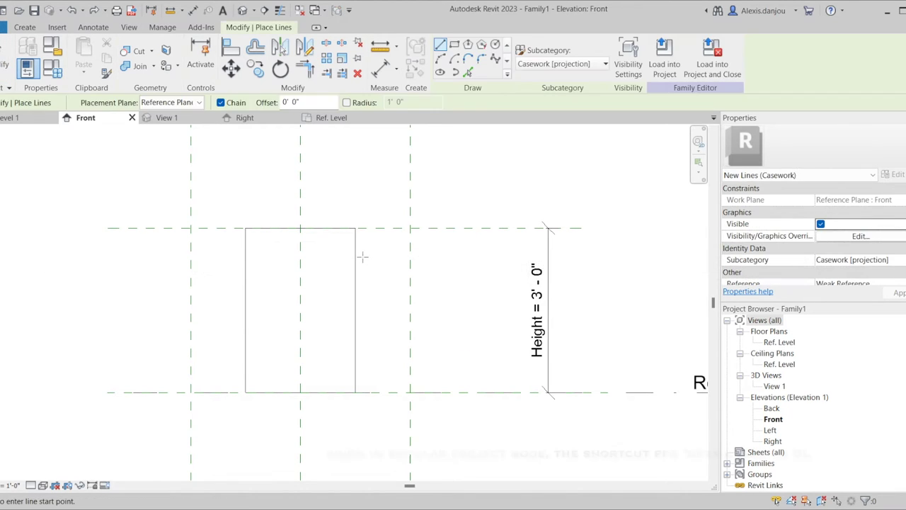
click(25, 27)
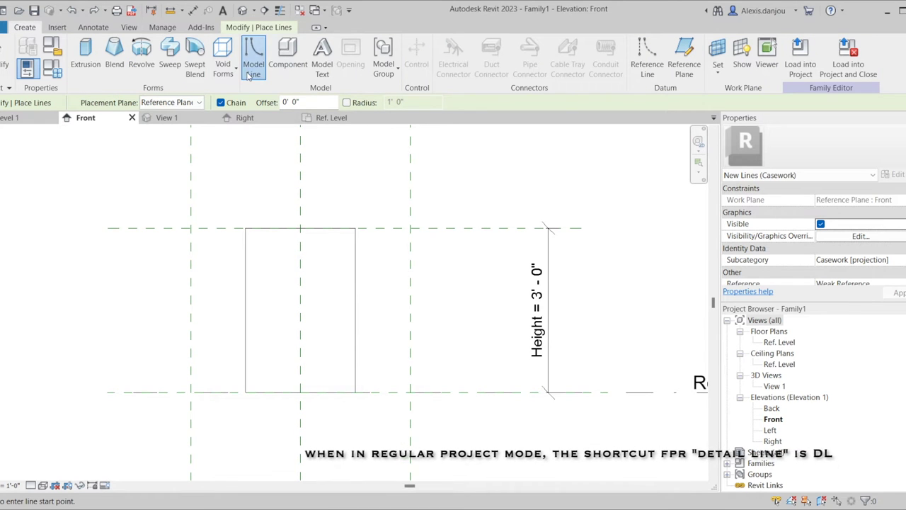
click(355, 228)
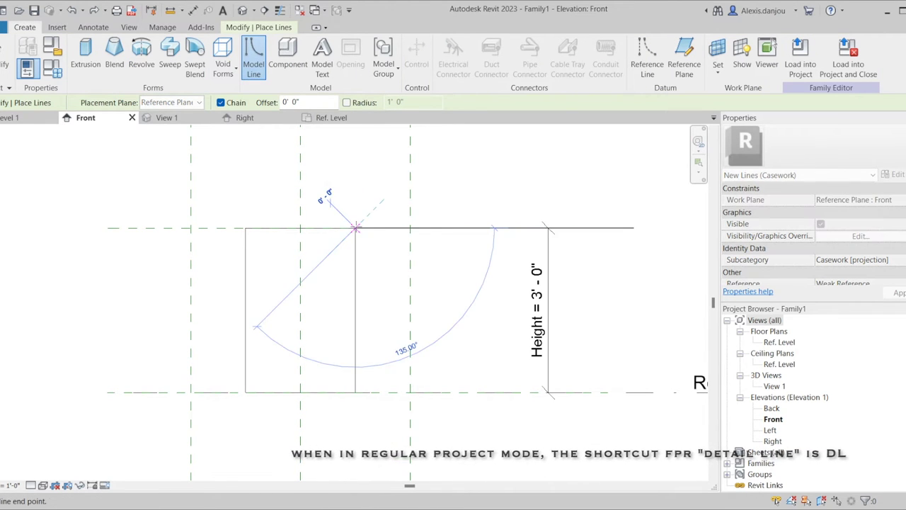
click(360, 239)
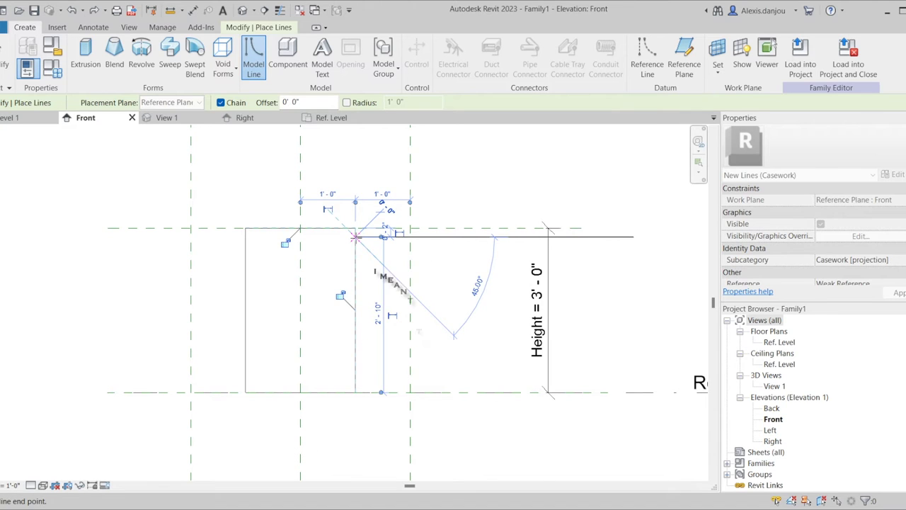
key(Escape)
key(Escape)
scroll(359, 243, up, 2)
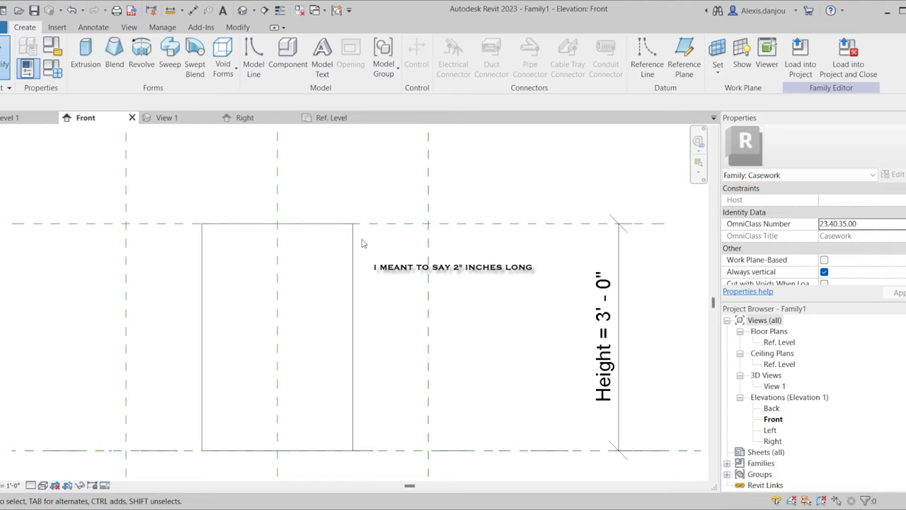
Step: Align the extrusion's bottom face with the lower end of the 2" guide line
key(a)
key(l)
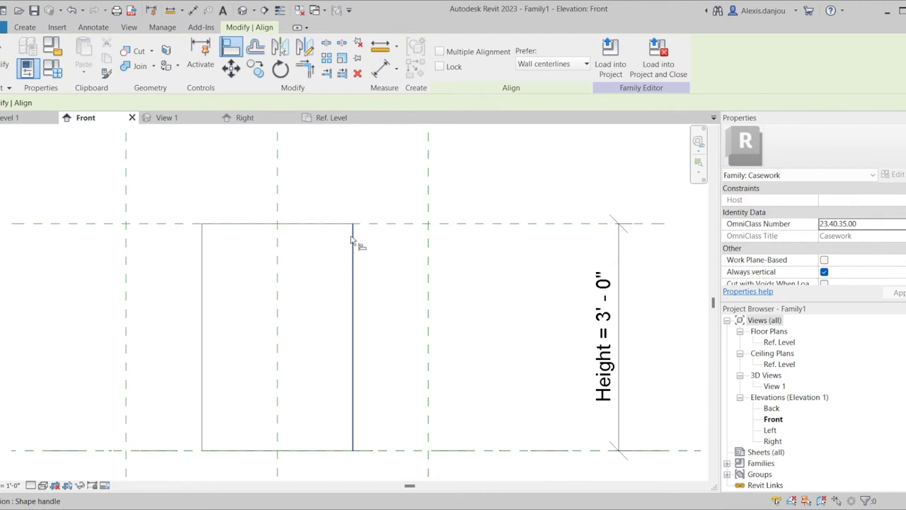
click(352, 239)
click(302, 450)
key(Escape)
key(Escape)
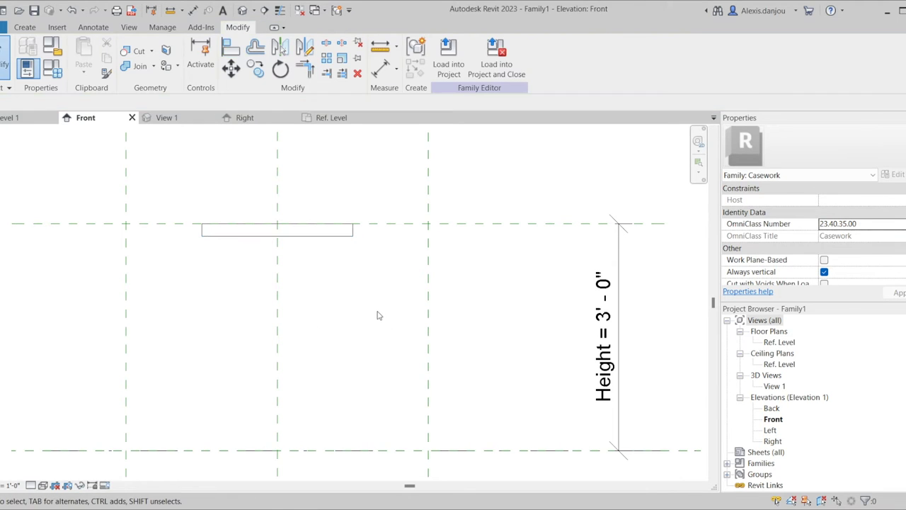
Step: Select the 2" model line at the right end of the thin extrusion and delete it
drag(330, 204, 361, 266)
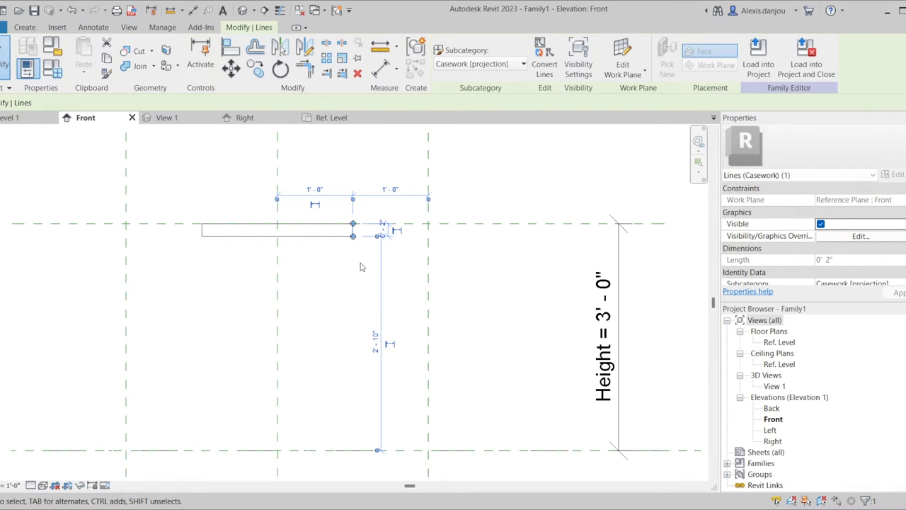
click(361, 265)
drag(338, 207, 361, 258)
click(360, 259)
scroll(357, 251, up, 3)
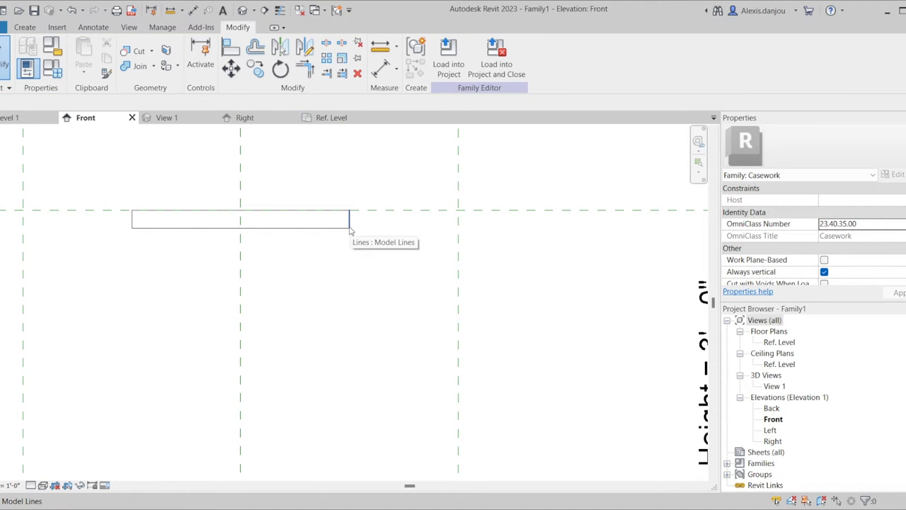
click(349, 230)
key(Escape)
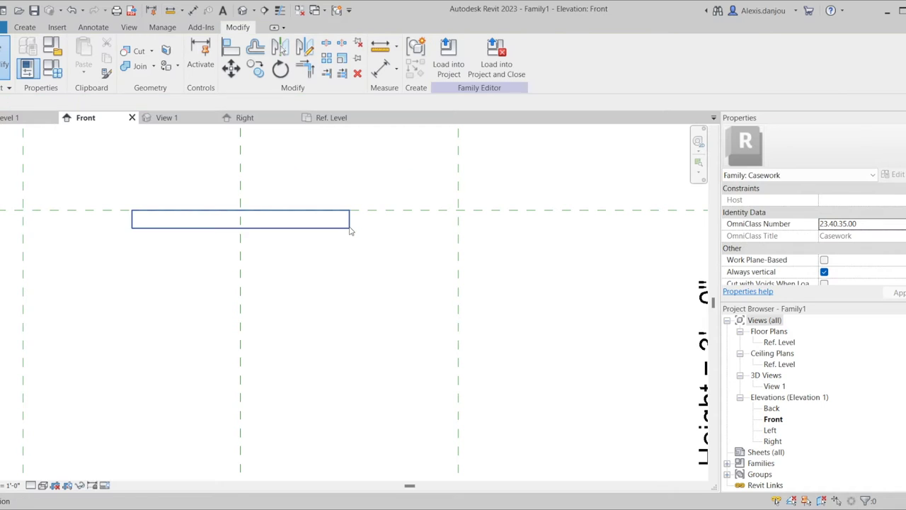
scroll(449, 177, down, 3)
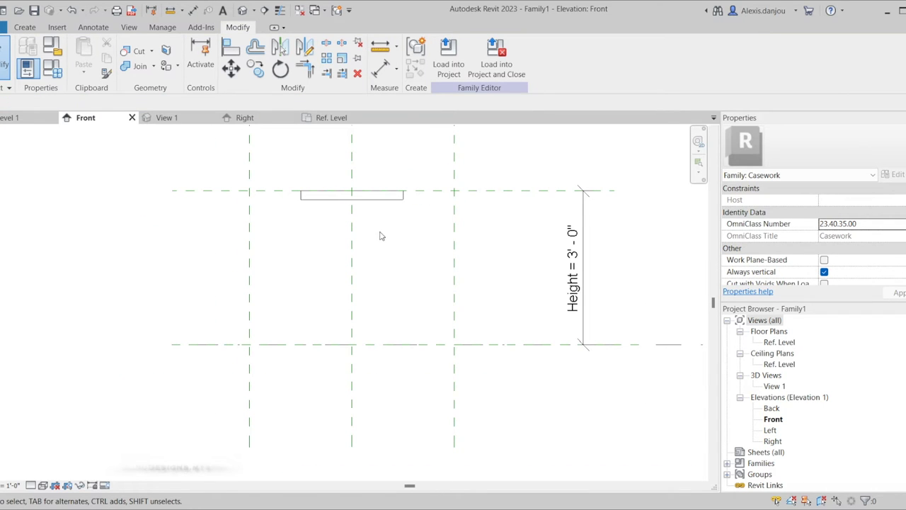
click(329, 119)
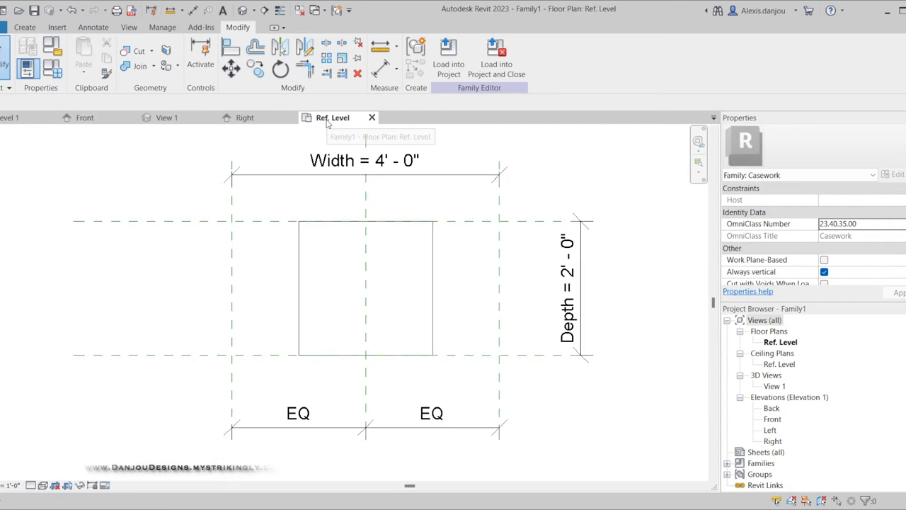
click(98, 118)
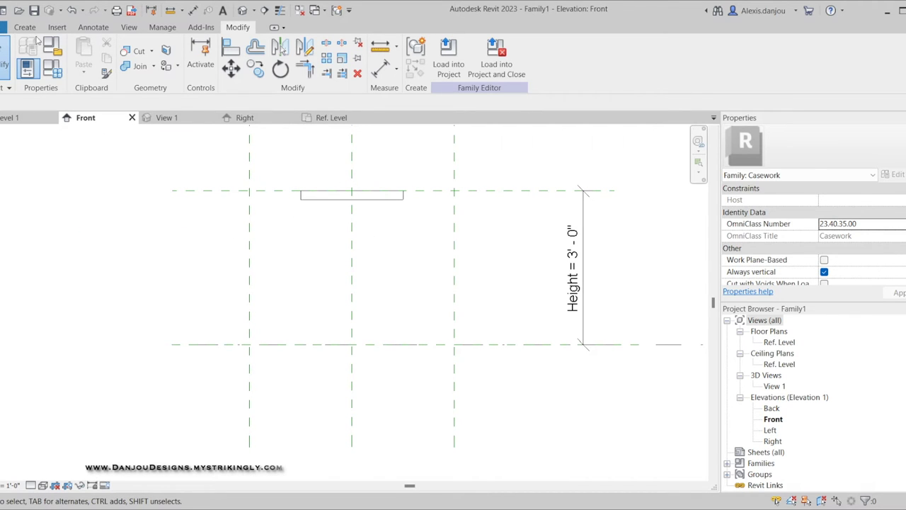
click(25, 27)
click(85, 48)
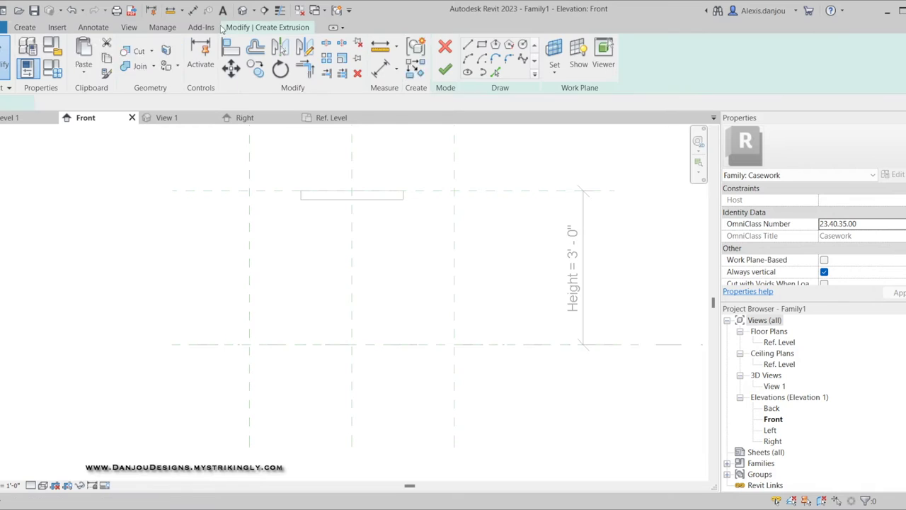
click(481, 44)
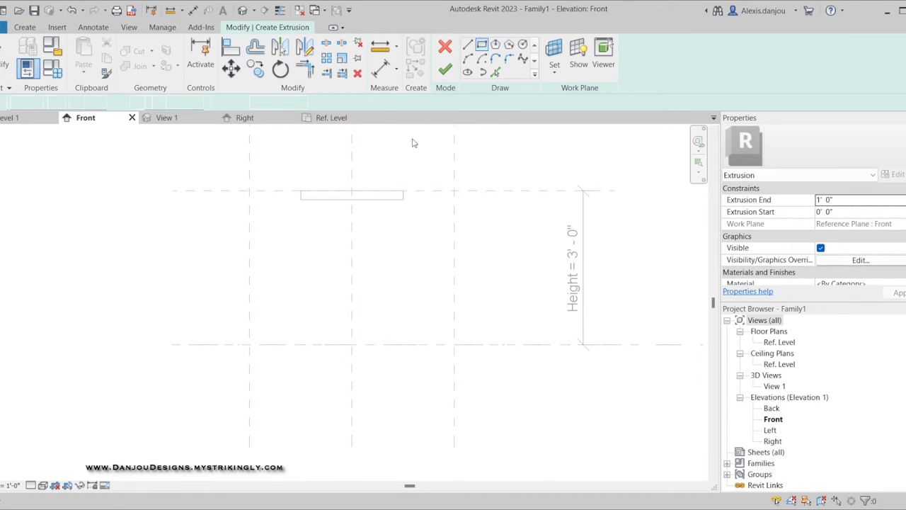
click(301, 200)
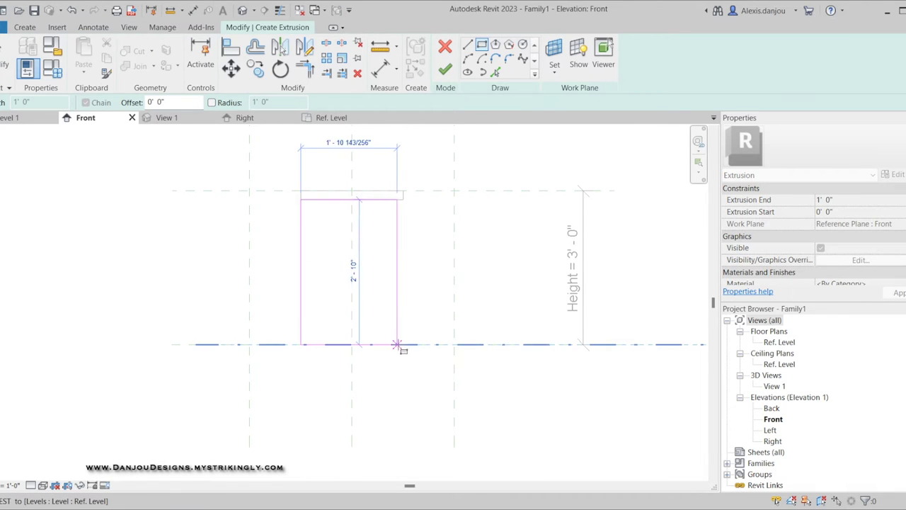
key(Escape)
key(Escape)
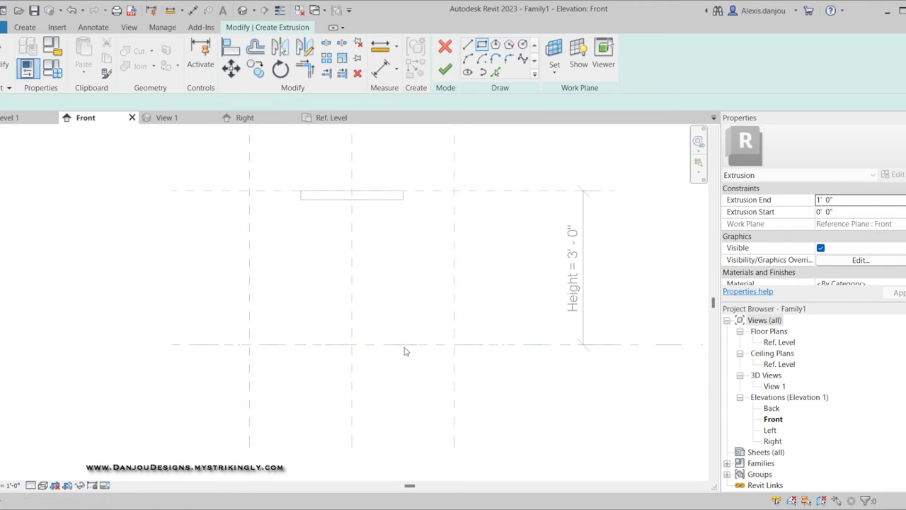
click(444, 56)
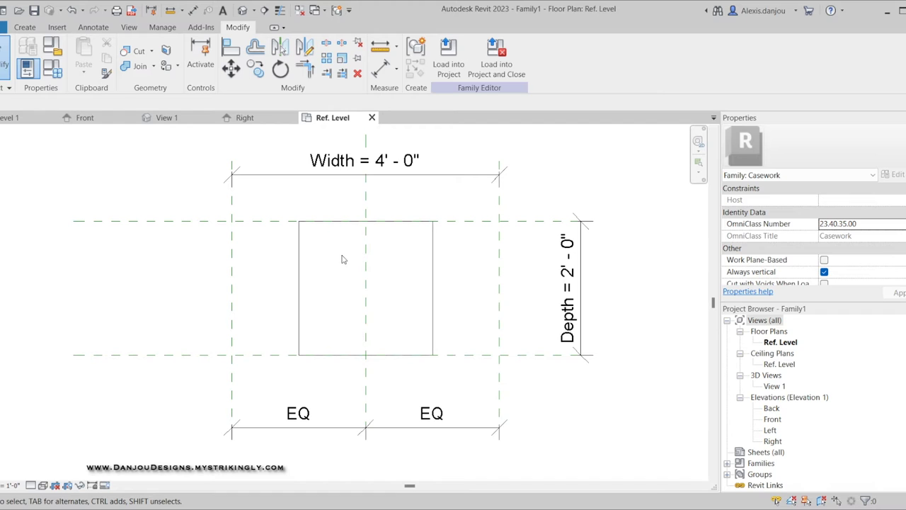
Step: Create a second extrusion in the Ref. Level plan from a 2' x 2' rectangle traced over the slab's outline
click(24, 28)
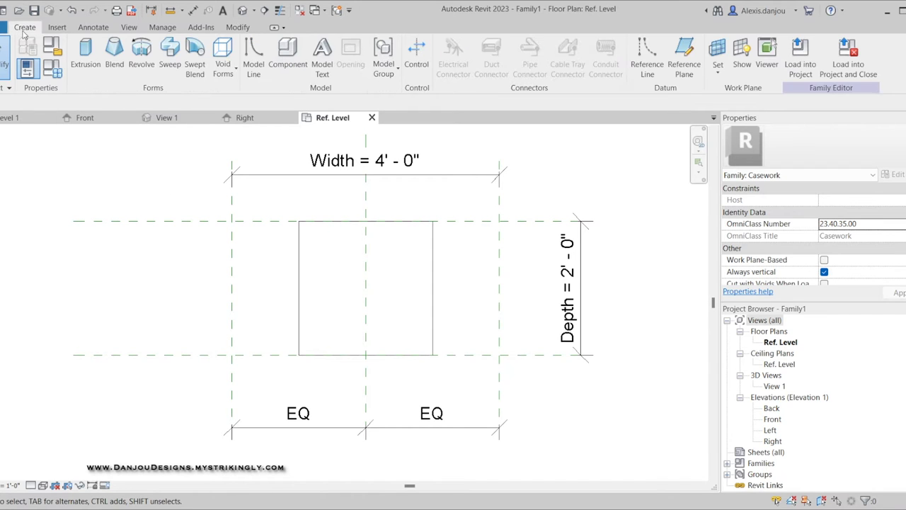
click(85, 53)
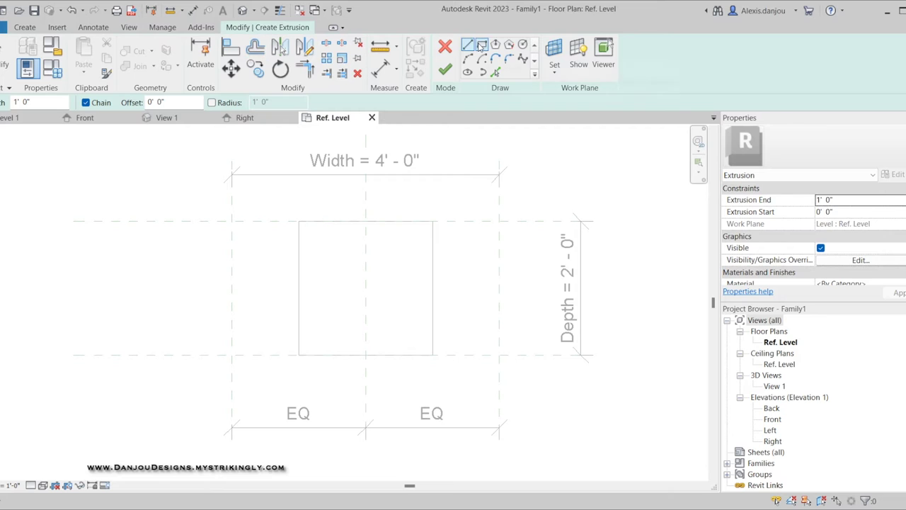
click(481, 45)
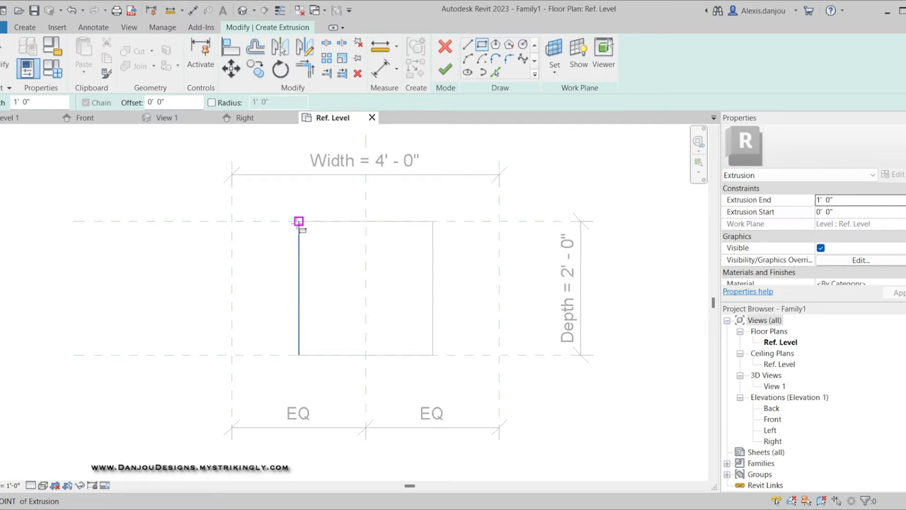
click(296, 224)
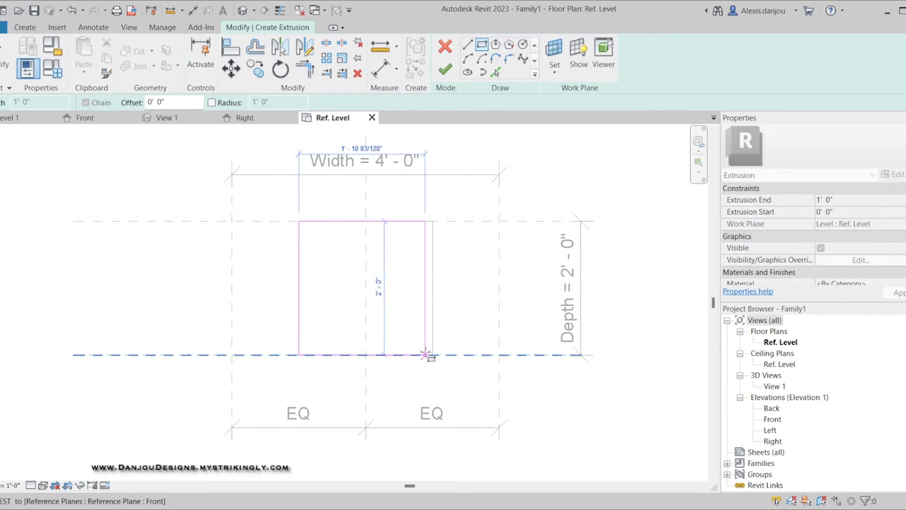
click(433, 355)
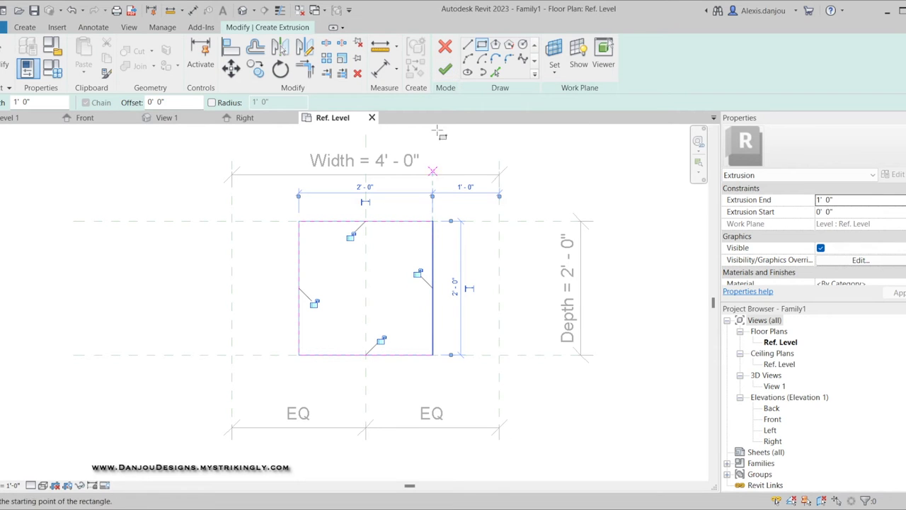
click(445, 67)
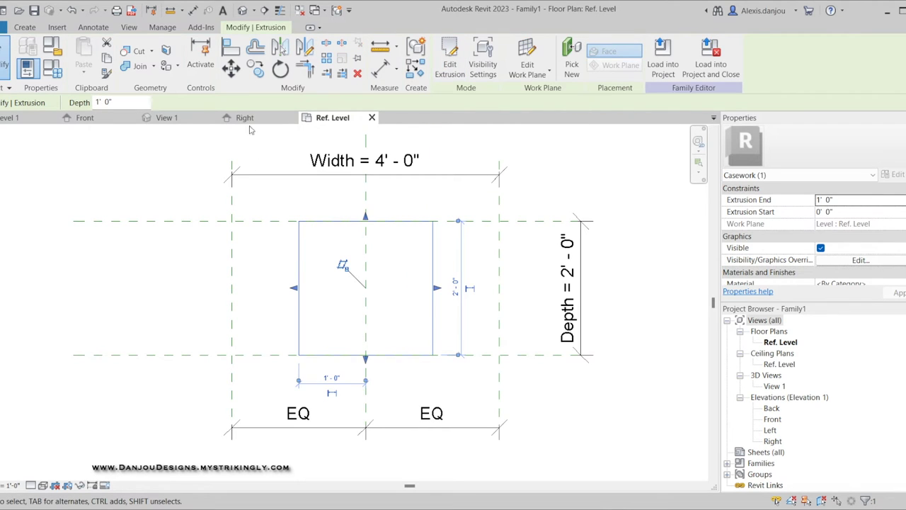
Step: In the front elevation, align the top face of the lower extrusion with the underside of the top slab
click(110, 126)
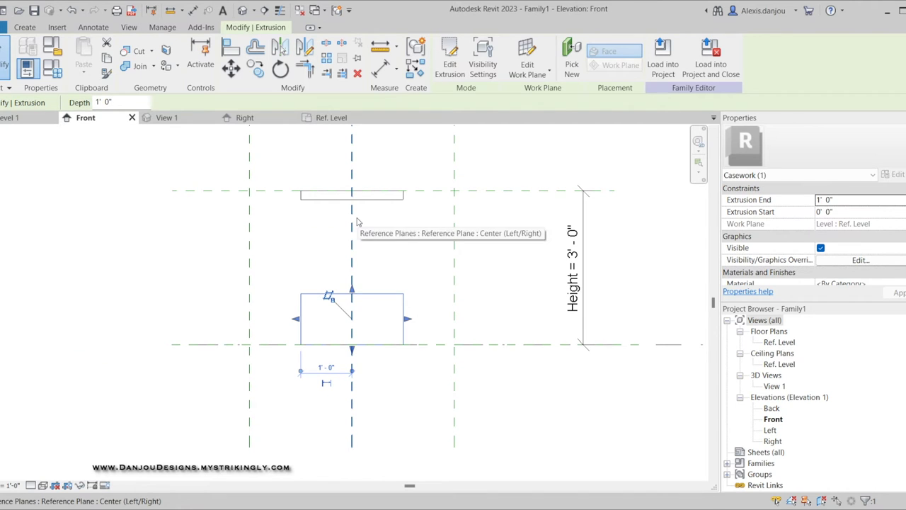
click(394, 234)
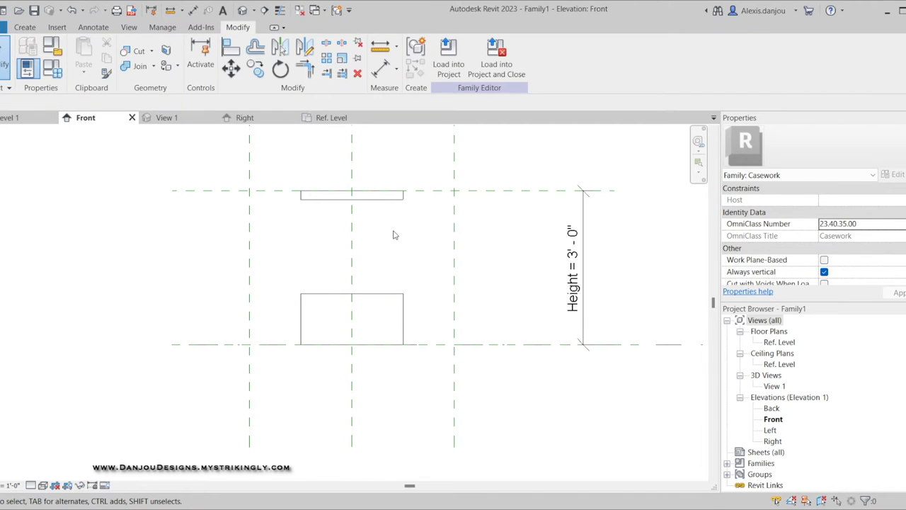
key(a)
key(l)
click(381, 205)
click(379, 294)
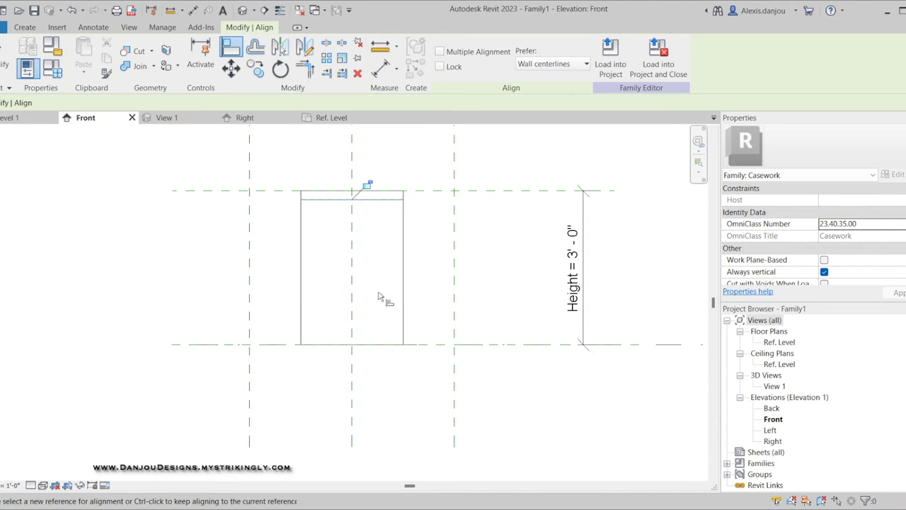
key(Escape)
key(Escape)
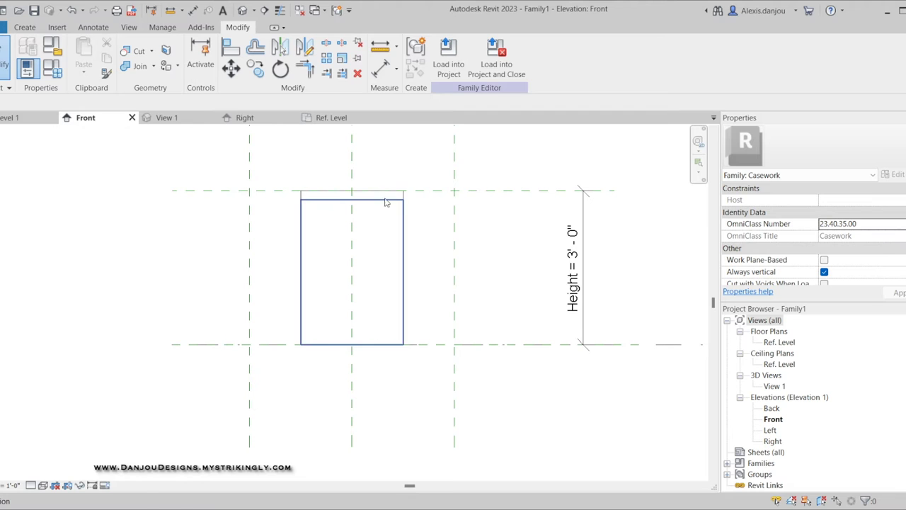
Step: Stretch both side ends of the top slab outward in the front elevation so each overhangs the body by about 1"
click(352, 195)
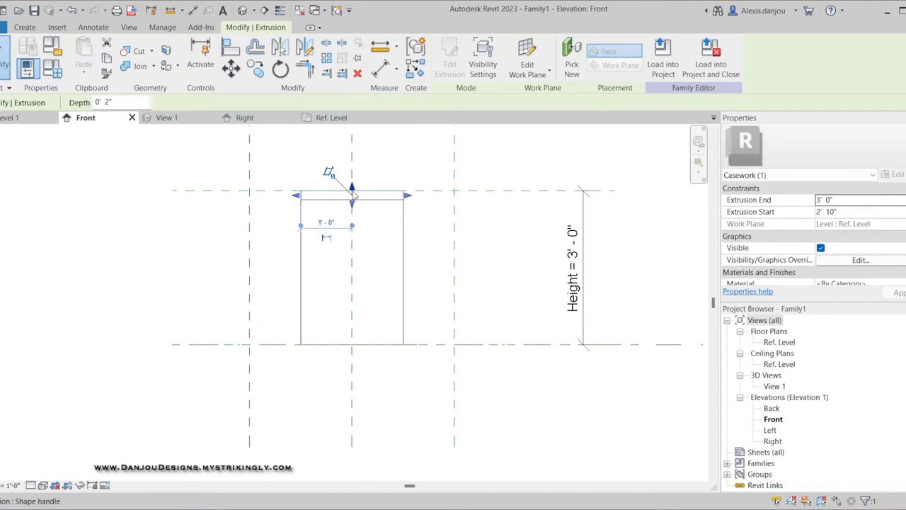
scroll(353, 194, up, 3)
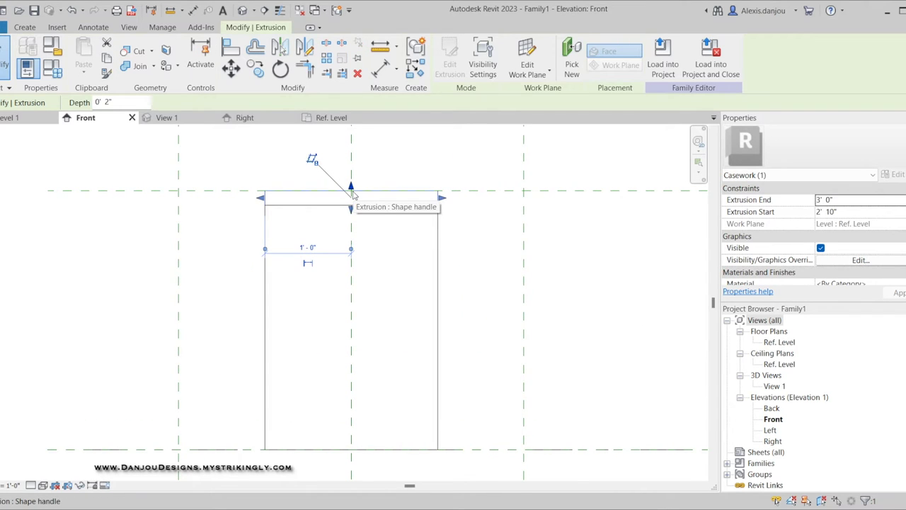
scroll(352, 195, up, 2)
click(404, 146)
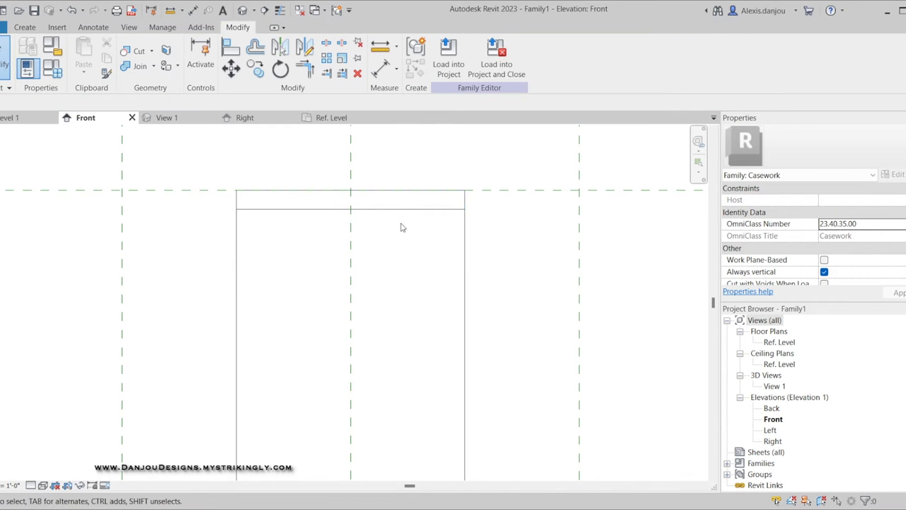
click(325, 198)
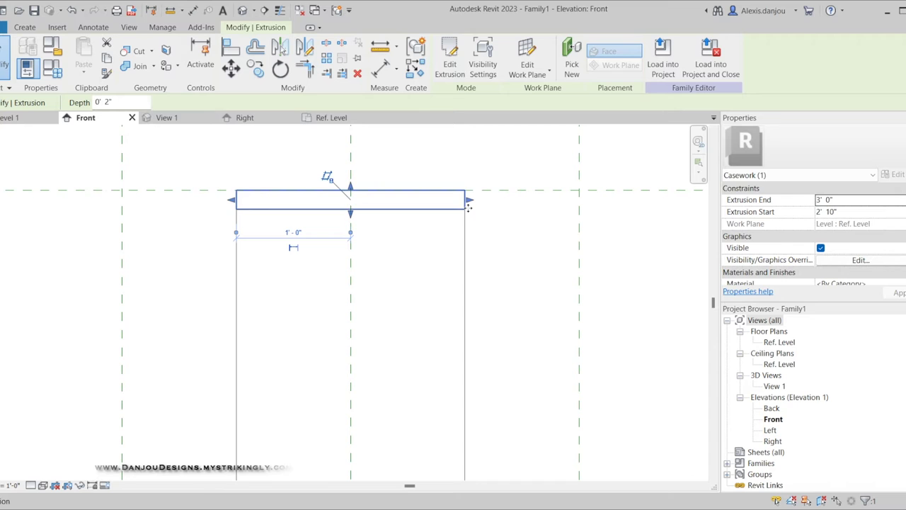
drag(473, 204, 481, 203)
drag(231, 200, 226, 204)
click(245, 117)
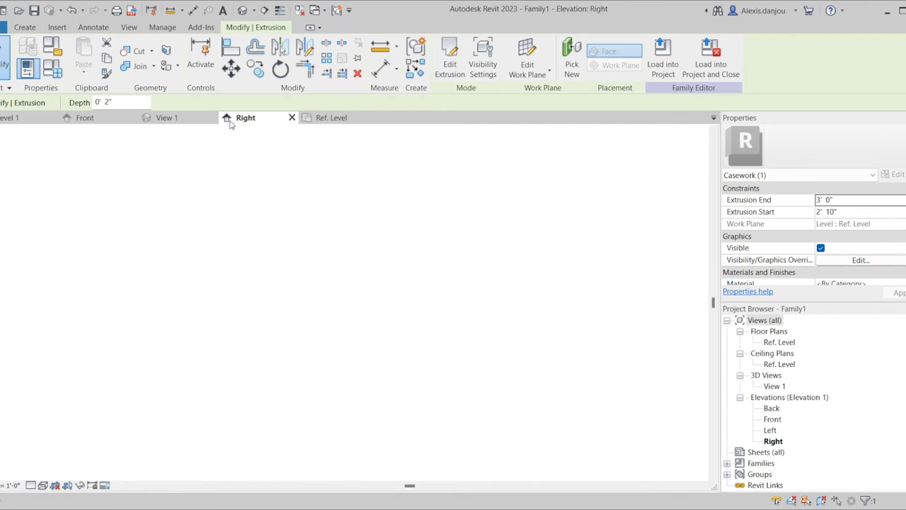
click(85, 118)
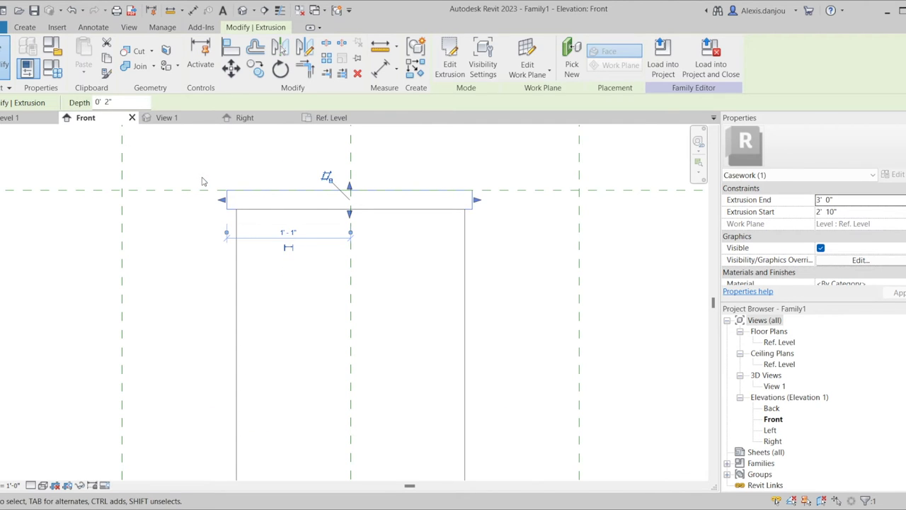
click(202, 182)
scroll(237, 210, up, 2)
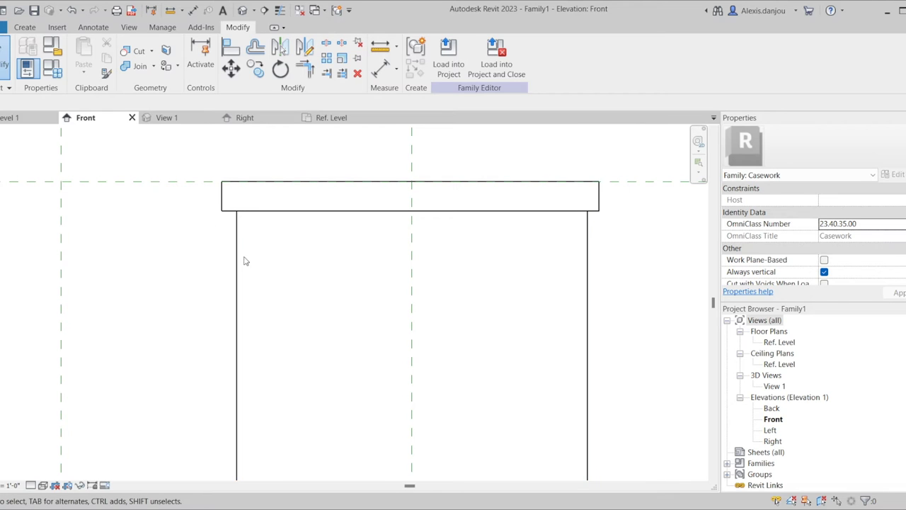
scroll(276, 253, down, 3)
scroll(276, 253, up, 2)
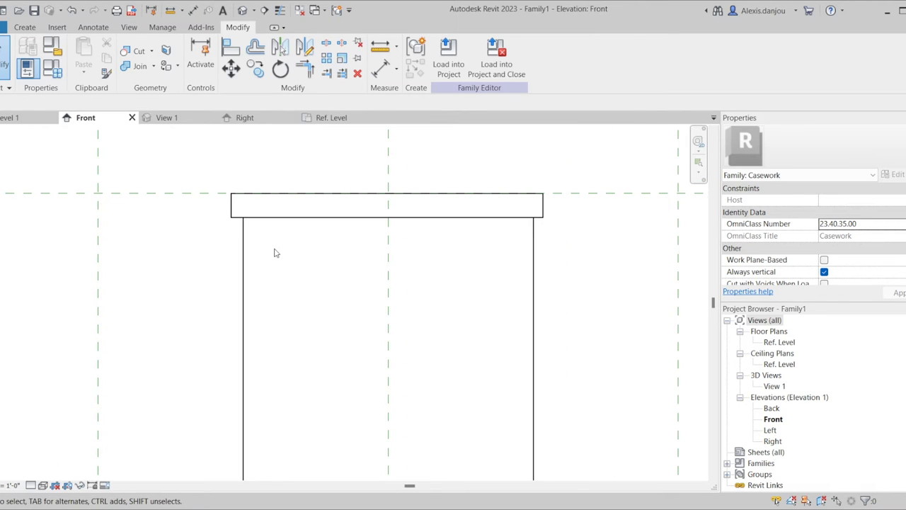
key(l)
key(i)
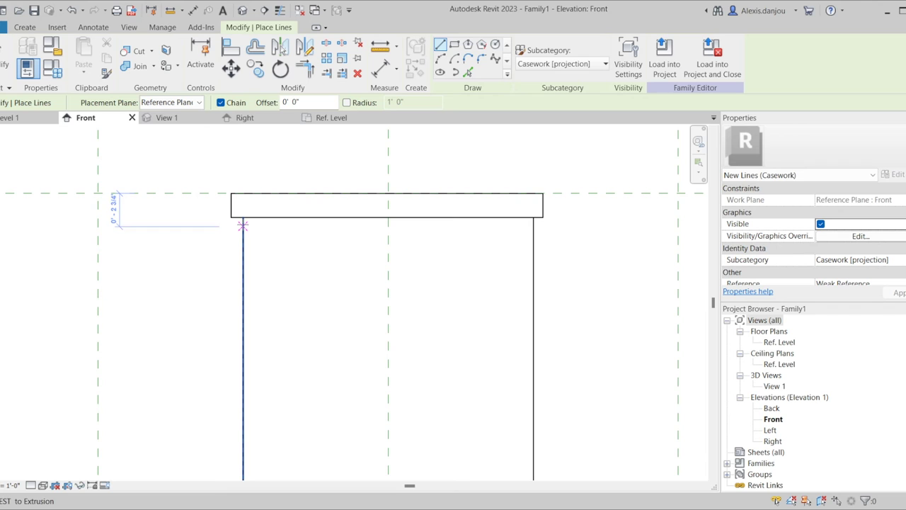
click(243, 217)
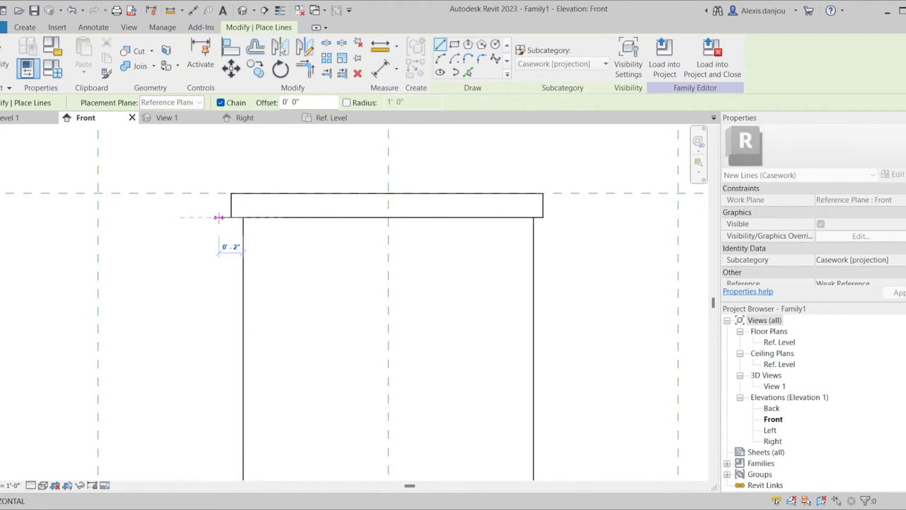
text(1/2)
key(Escape)
key(Escape)
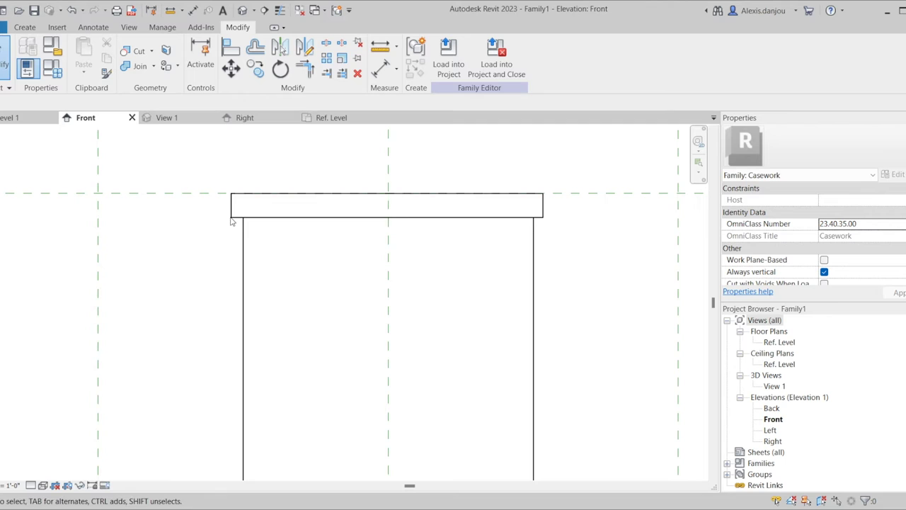
Step: Examine the slab's overhang on each side of the body in the front elevation, the Ref. Level plan and 3D View 1
scroll(232, 220, up, 4)
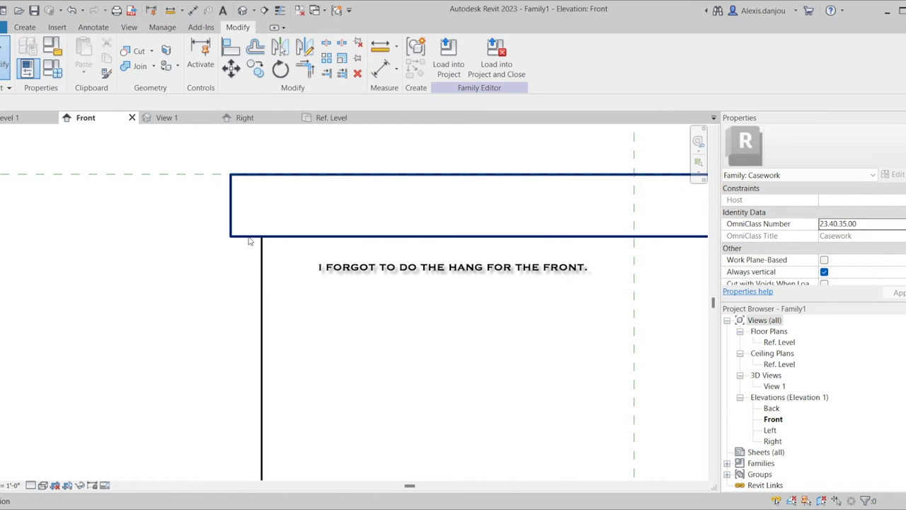
scroll(170, 263, down, 4)
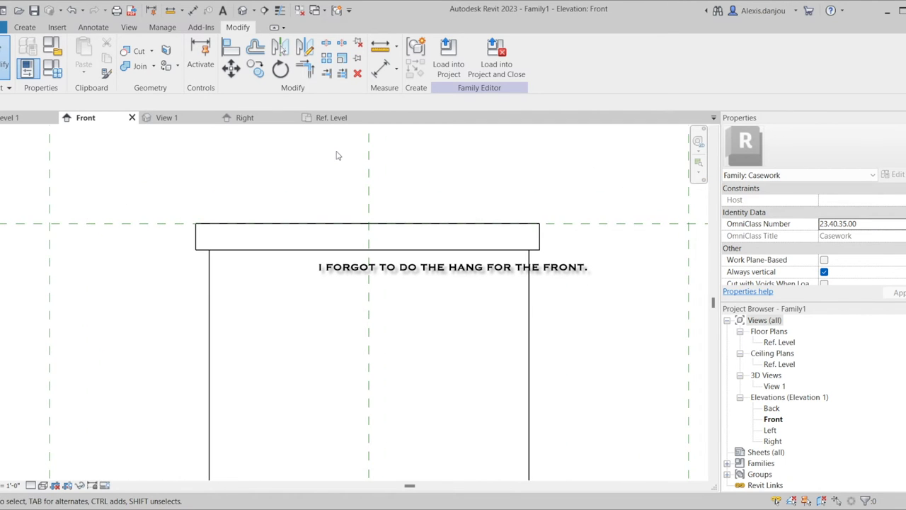
scroll(337, 155, down, 4)
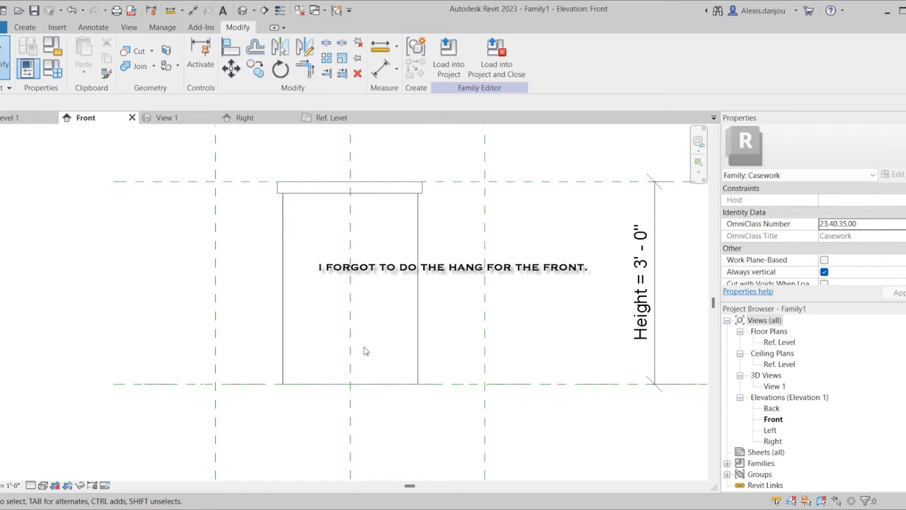
scroll(365, 350, down, 2)
click(336, 119)
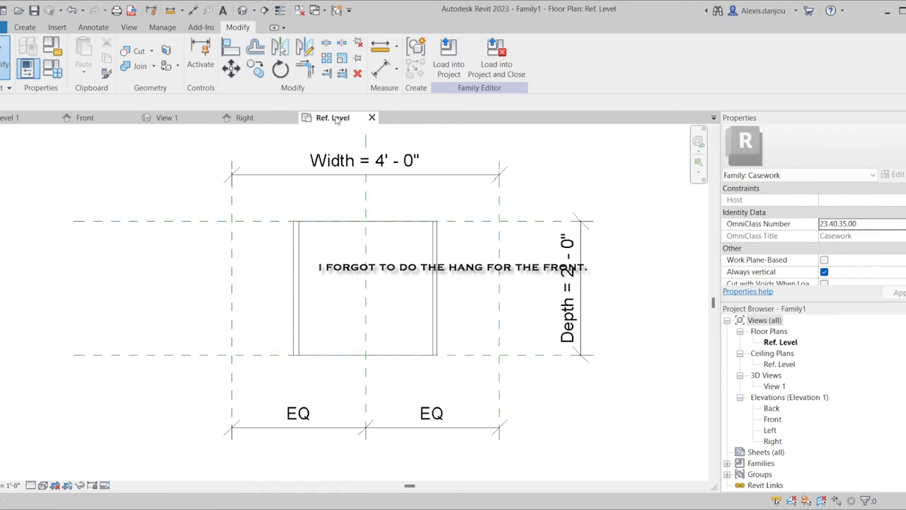
click(116, 121)
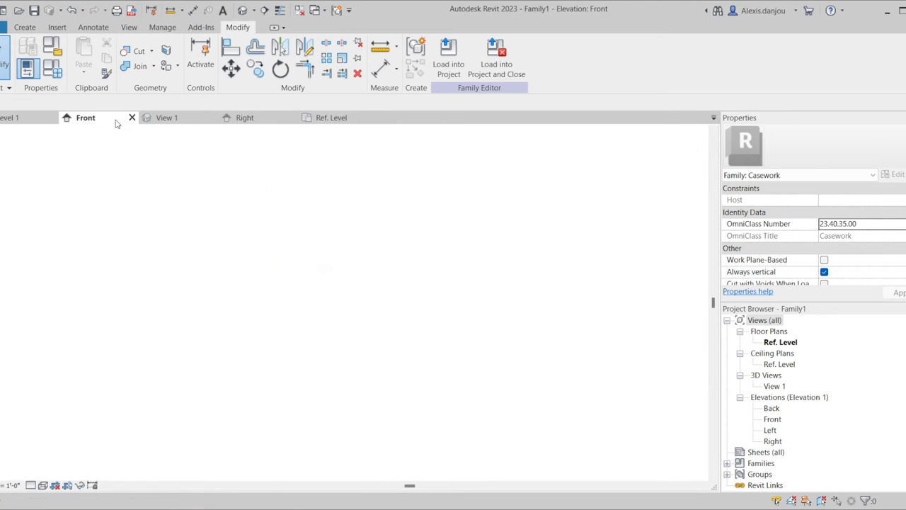
scroll(213, 159, up, 2)
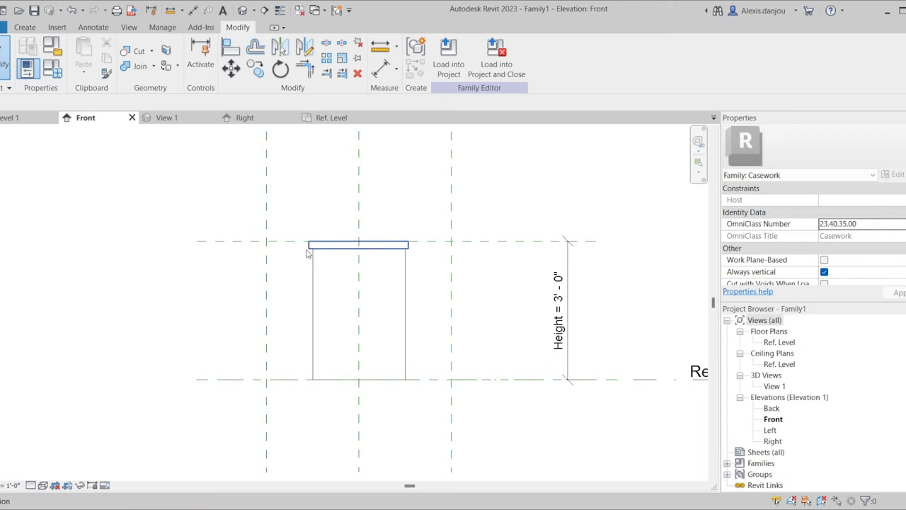
click(165, 119)
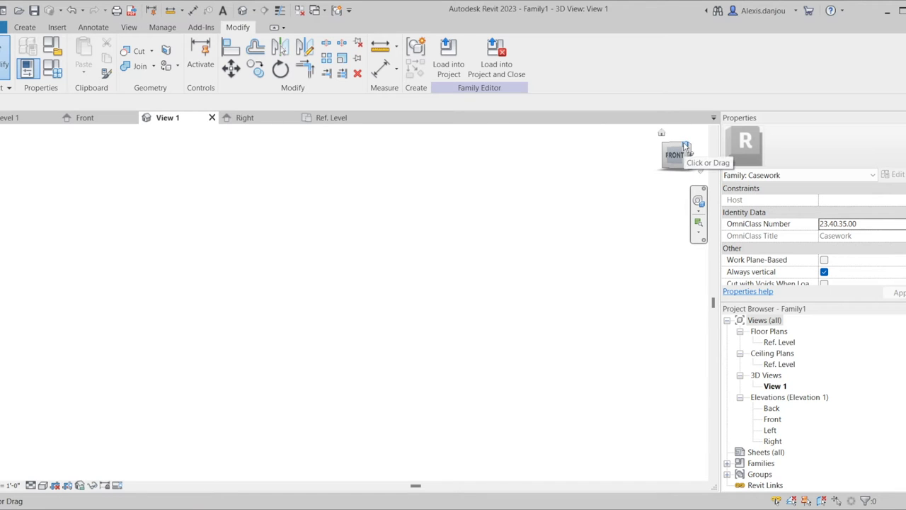
click(675, 161)
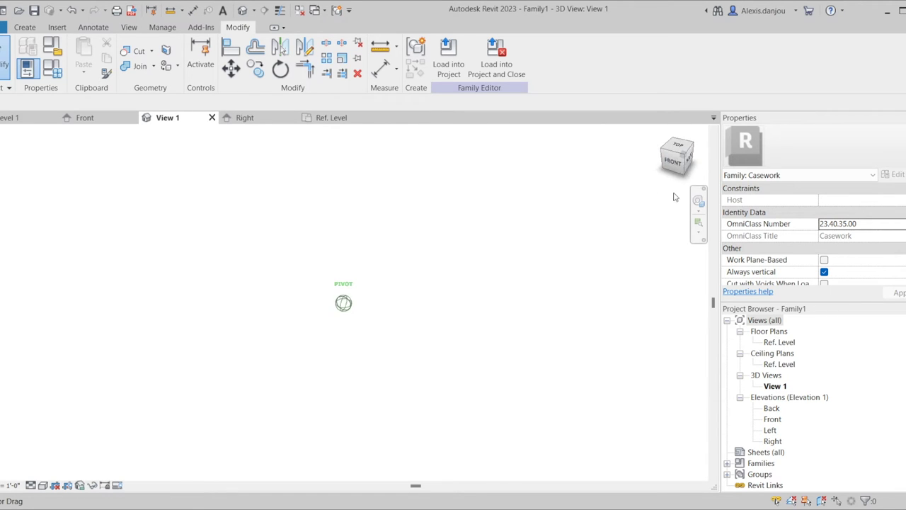
shift+middle_drag(641, 224, 659, 205)
click(682, 156)
scroll(358, 305, down, 4)
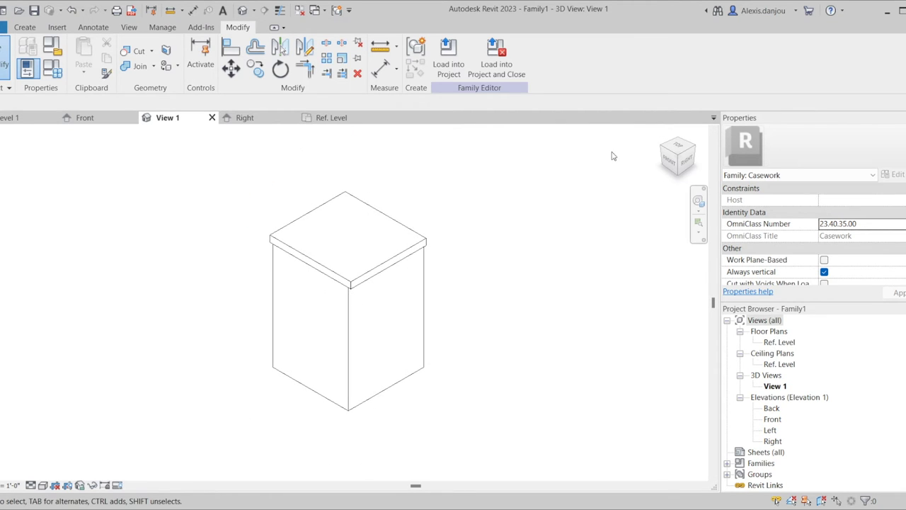
mouse_move(669, 163)
shift+middle_down()
mouse_move(602, 149)
mouse_move(510, 174)
mouse_move(570, 196)
mouse_move(668, 155)
mouse_move(672, 187)
mouse_move(669, 162)
shift+middle_up()
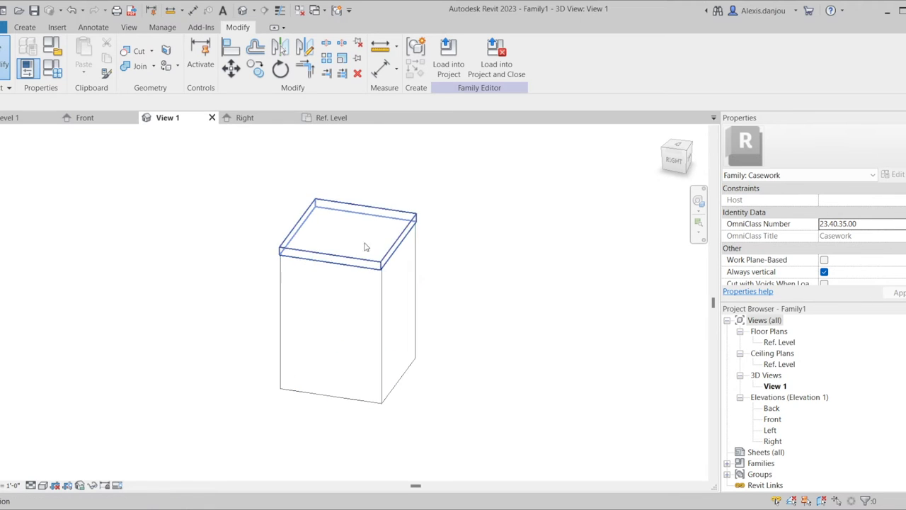
Step: Compare the slab's front edge with the body in the Ref. Level plan and the front elevation
click(349, 118)
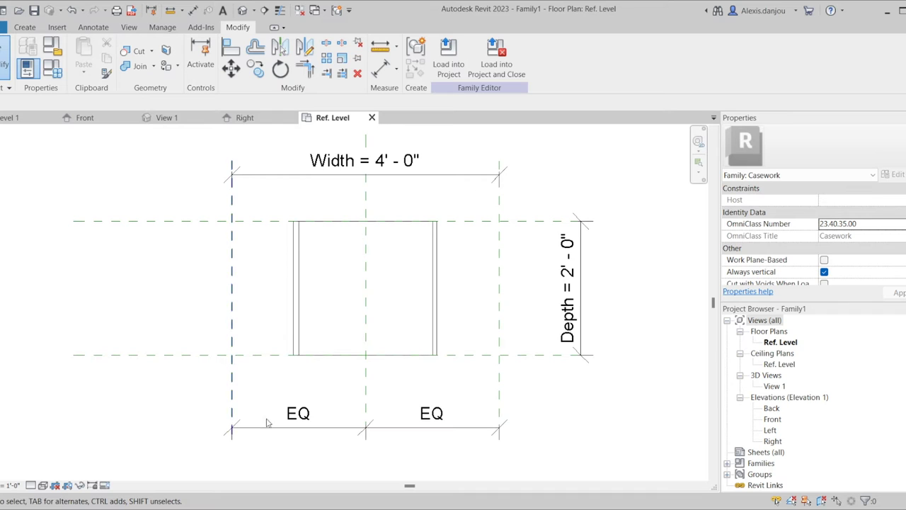
scroll(373, 393, up, 3)
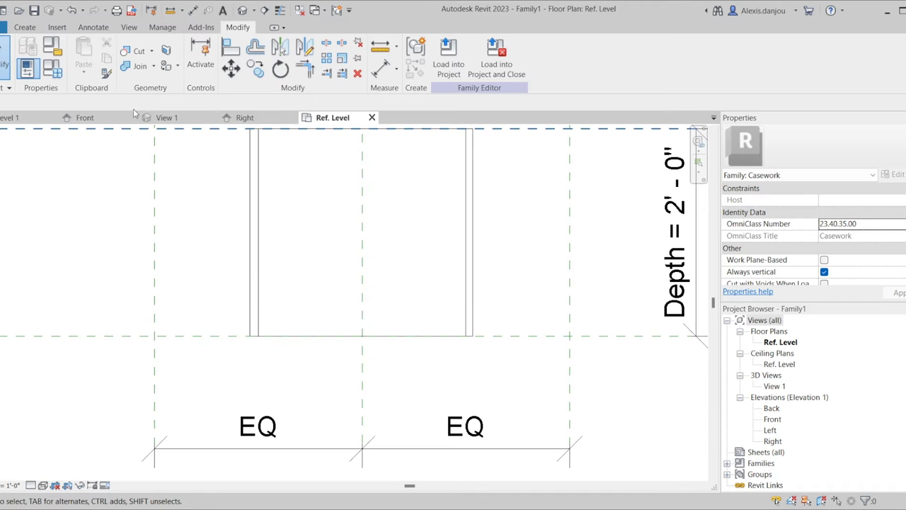
click(82, 117)
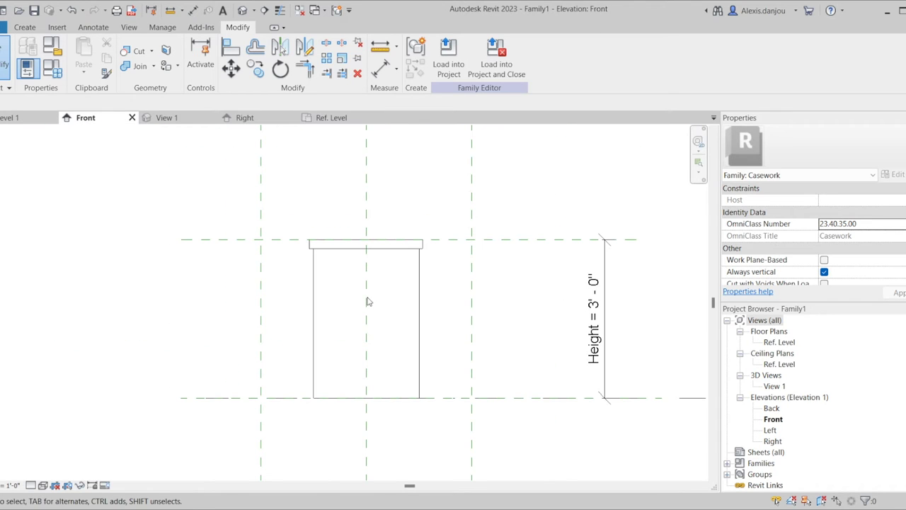
click(339, 119)
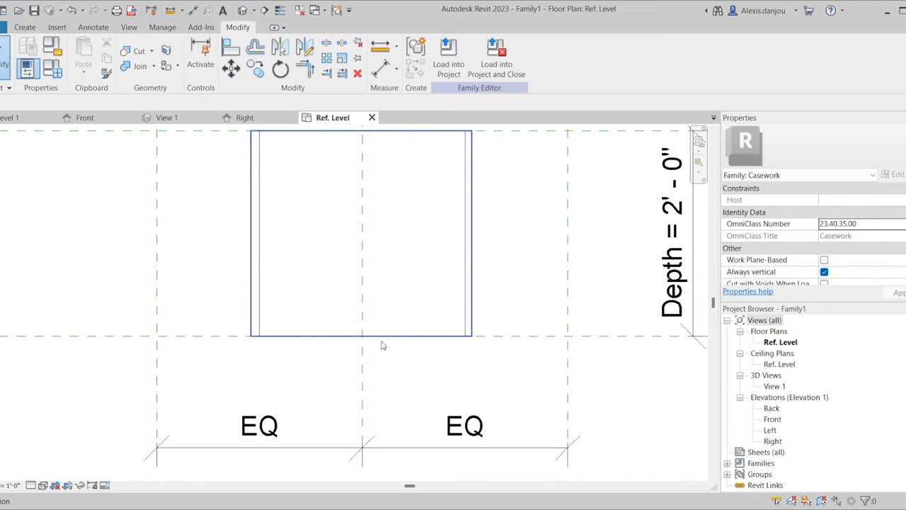
Step: Examine the body's front edge and base in the Ref. Level plan, the front elevation and 3D View 1
scroll(380, 343, down, 3)
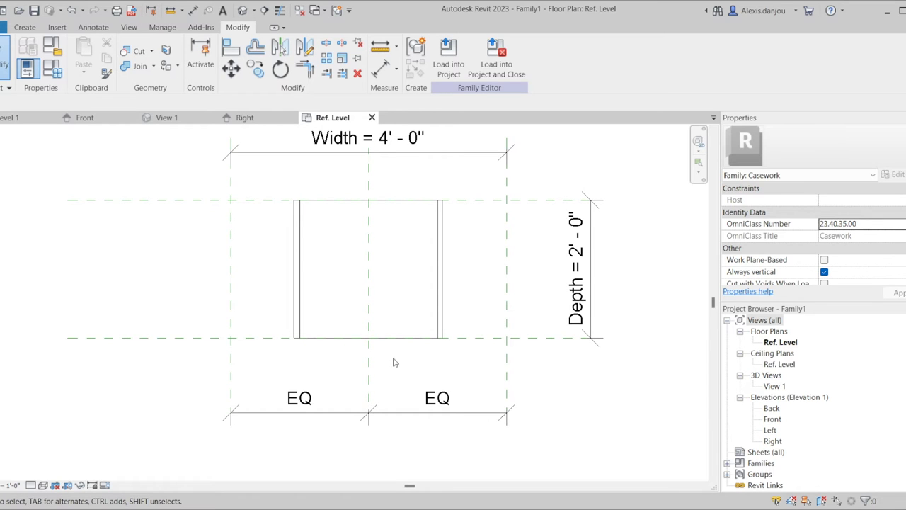
scroll(354, 348, up, 2)
scroll(354, 348, down, 3)
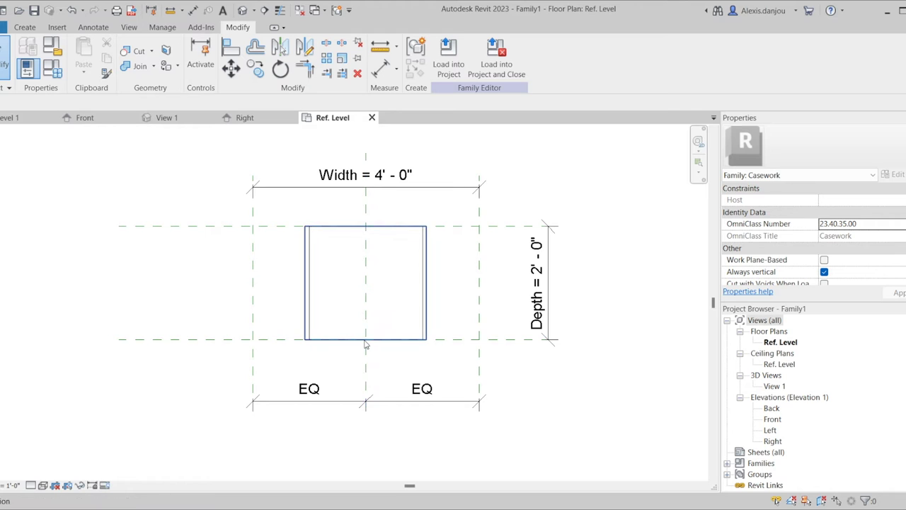
scroll(364, 340, up, 2)
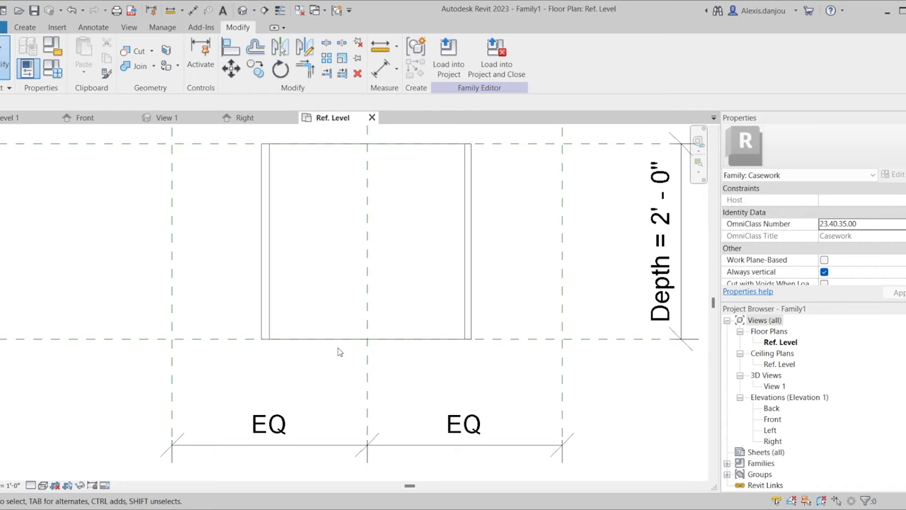
click(117, 119)
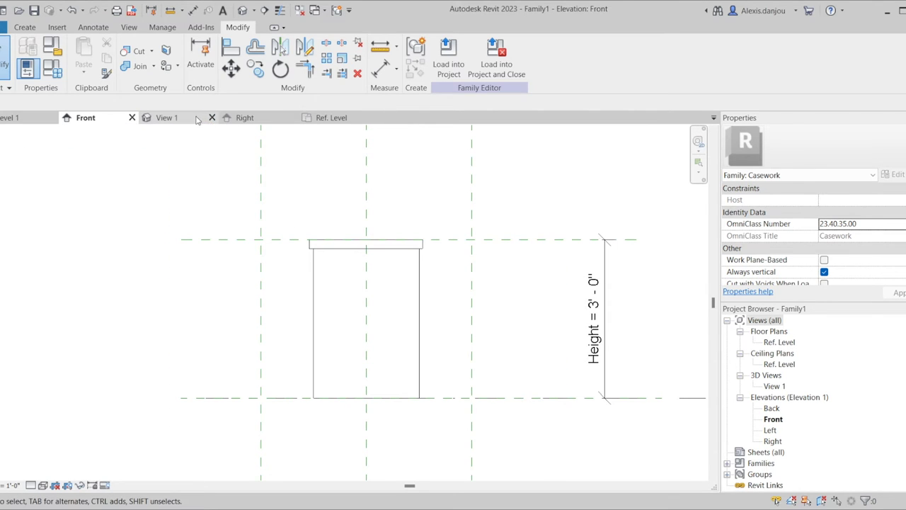
click(166, 118)
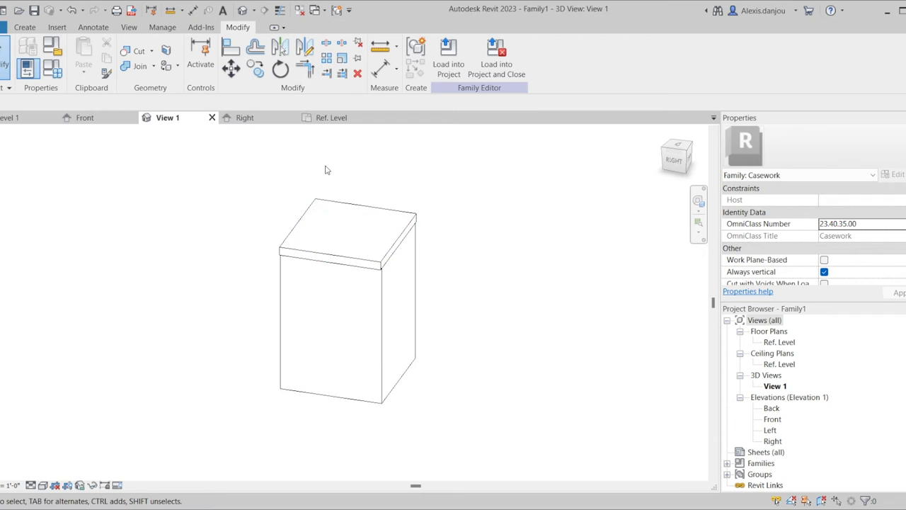
click(116, 122)
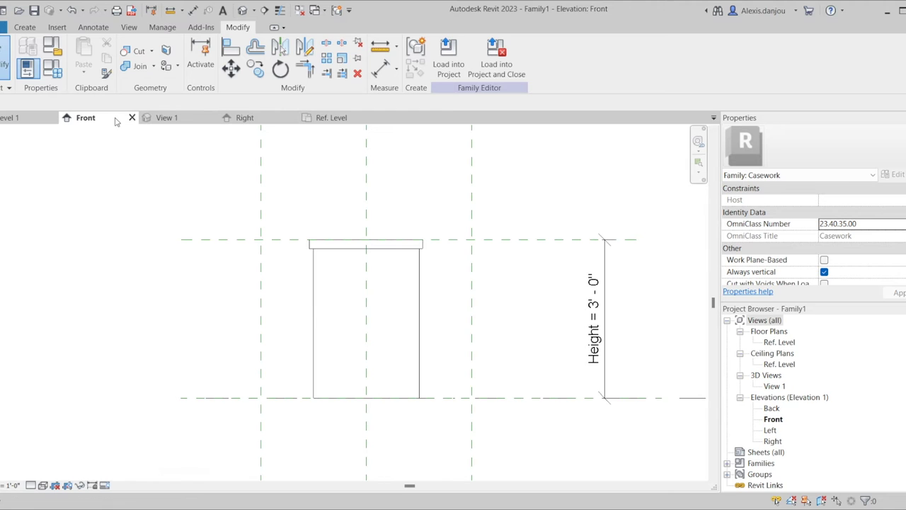
scroll(401, 405, up, 3)
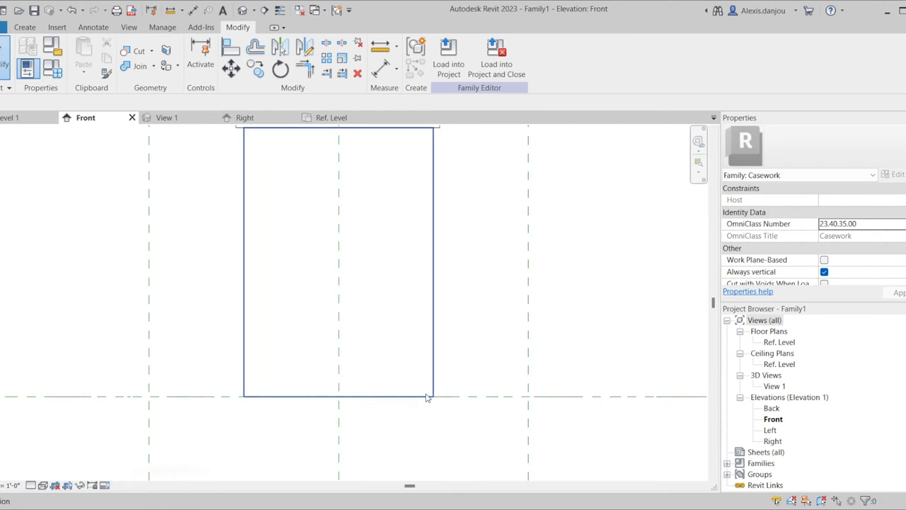
scroll(366, 417, down, 3)
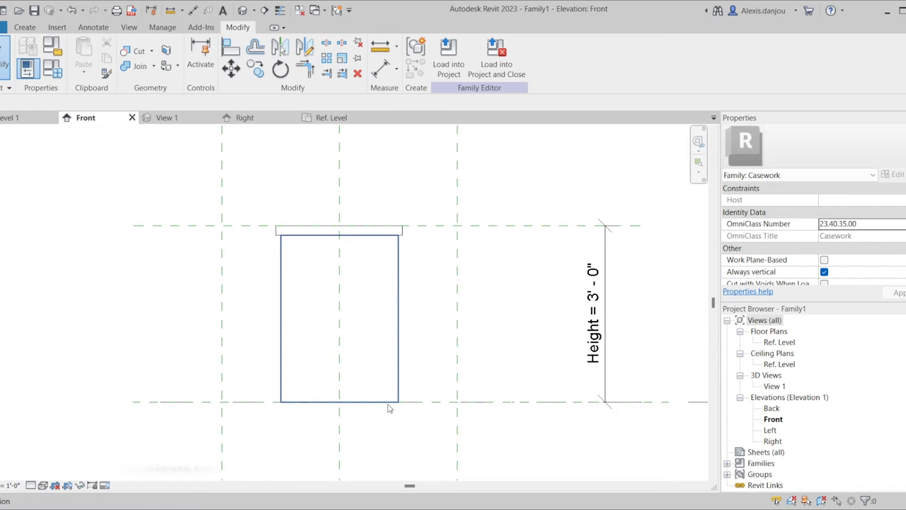
scroll(389, 408, up, 3)
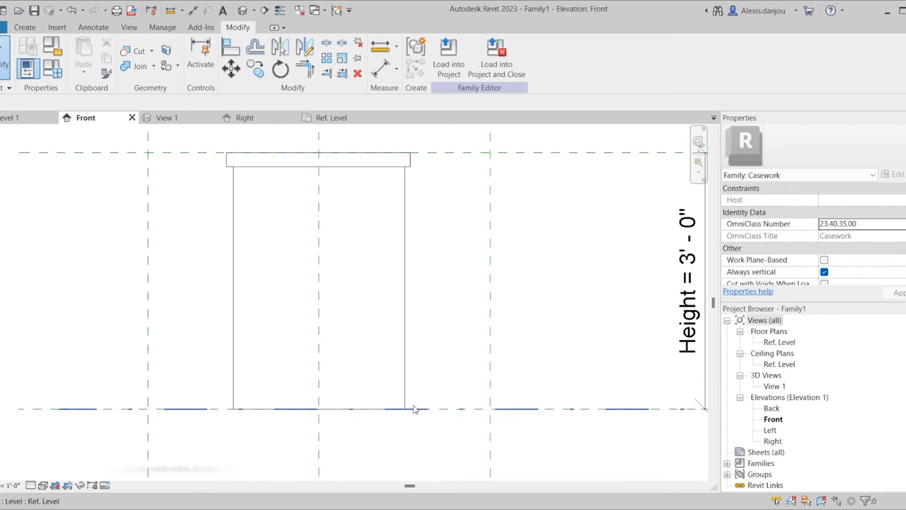
click(405, 409)
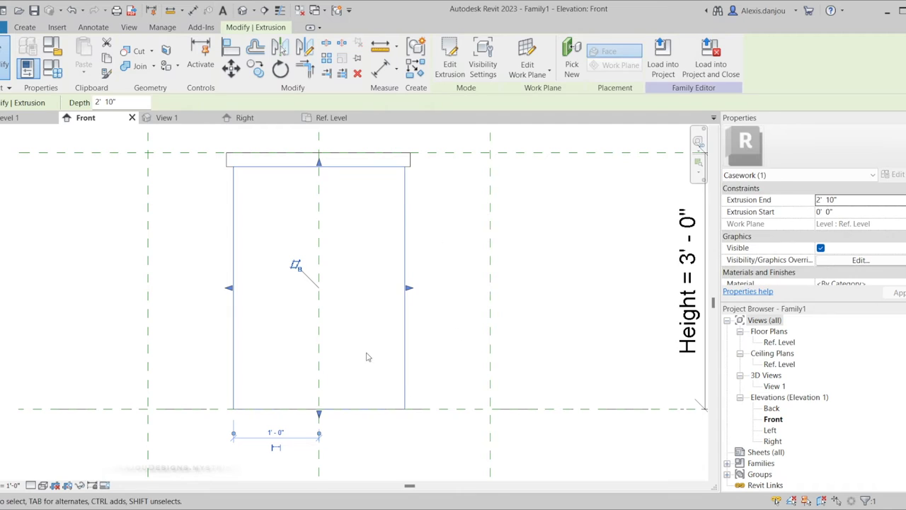
click(484, 282)
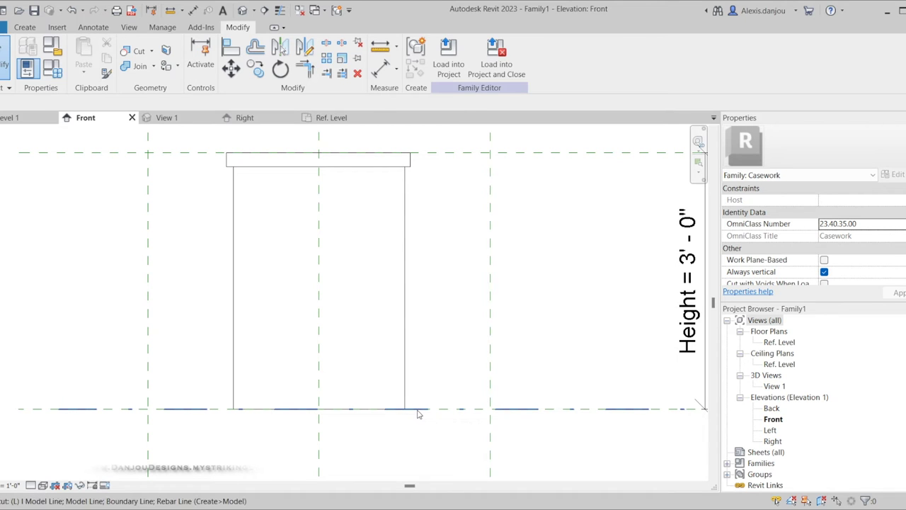
Step: Draw a 3" vertical model line upward from the body's lower-right corner in the front elevation
key(l)
key(i)
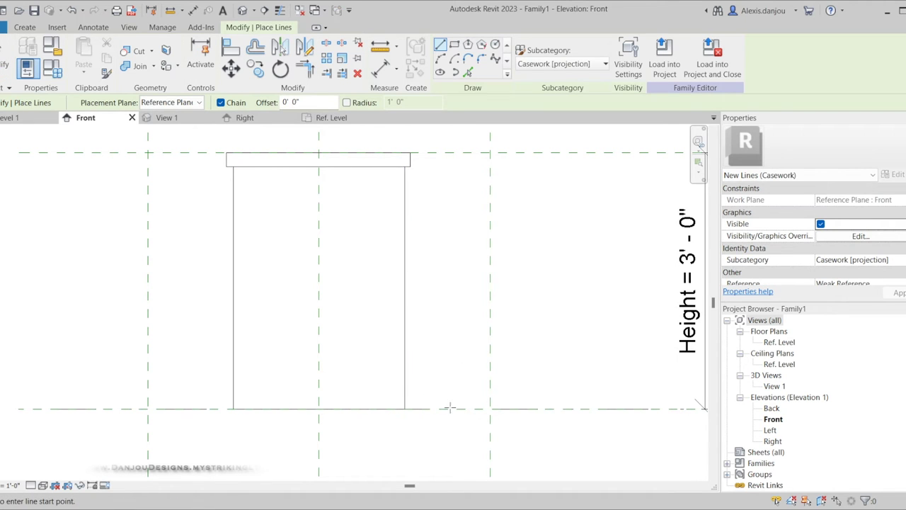
click(405, 408)
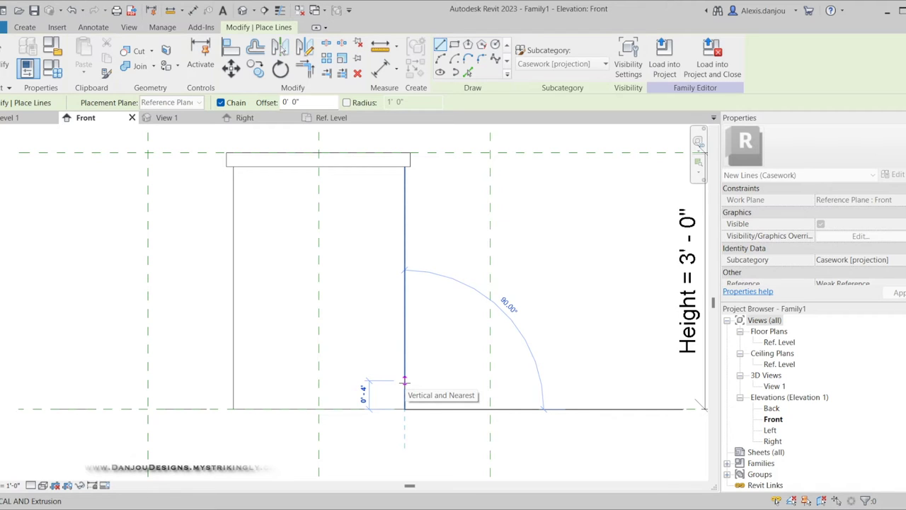
text(3)
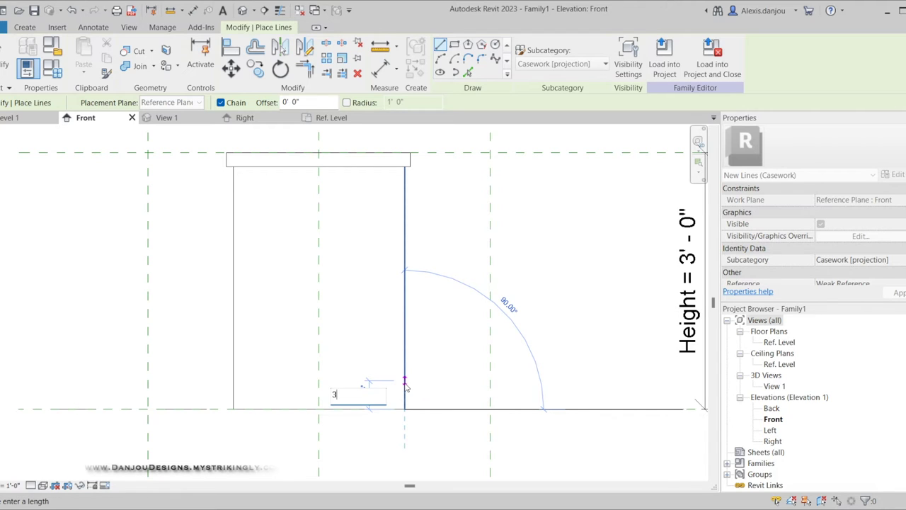
text(")
key(Return)
key(Escape)
key(Escape)
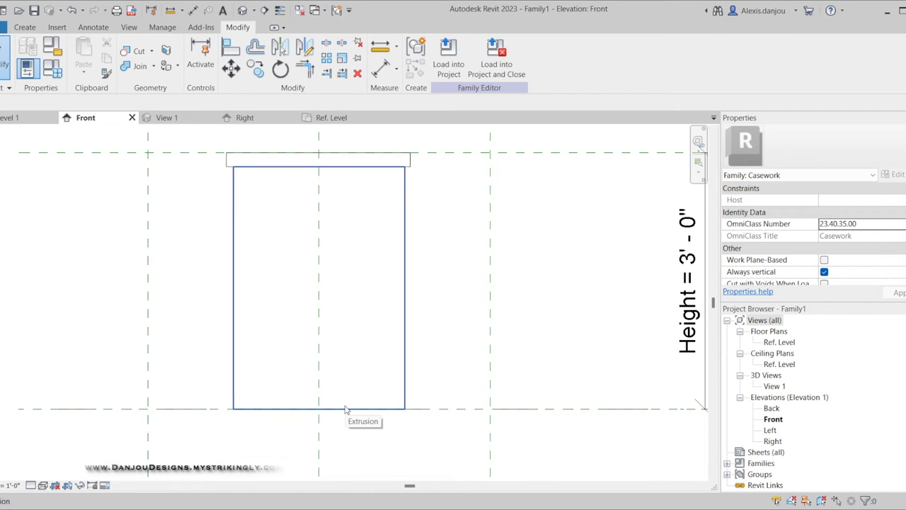
Step: Align the bottom face of the body extrusion with the upper end of the 3" line
key(a)
key(l)
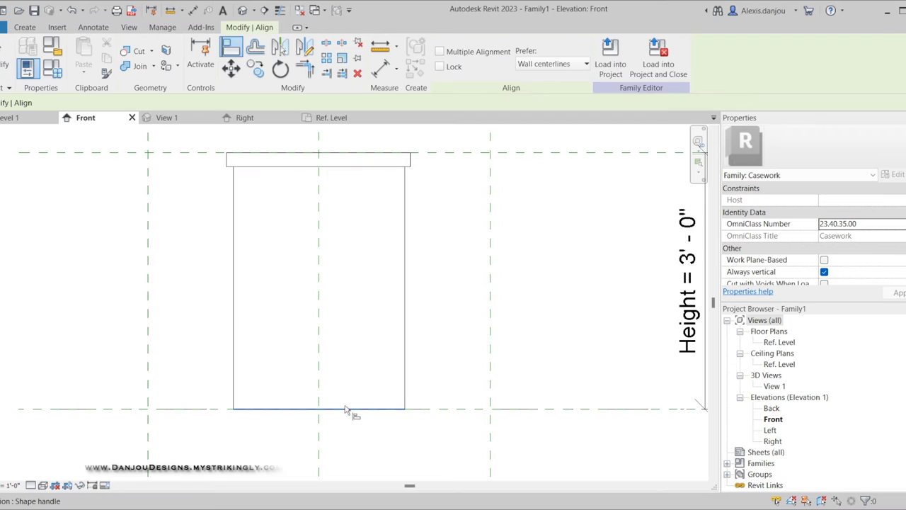
click(405, 392)
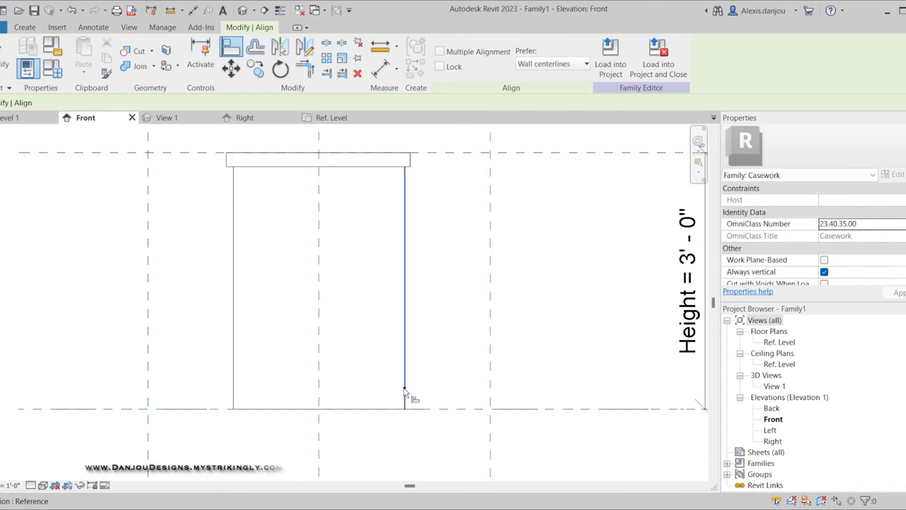
click(357, 414)
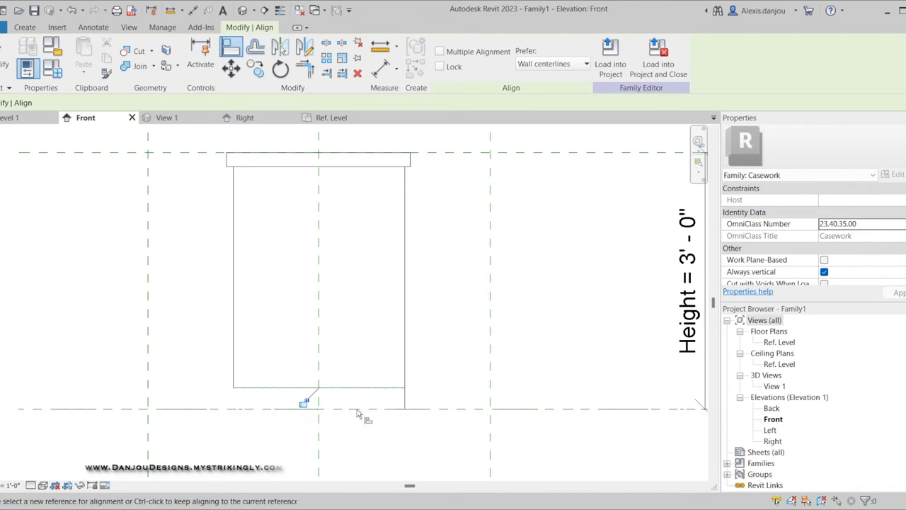
key(Escape)
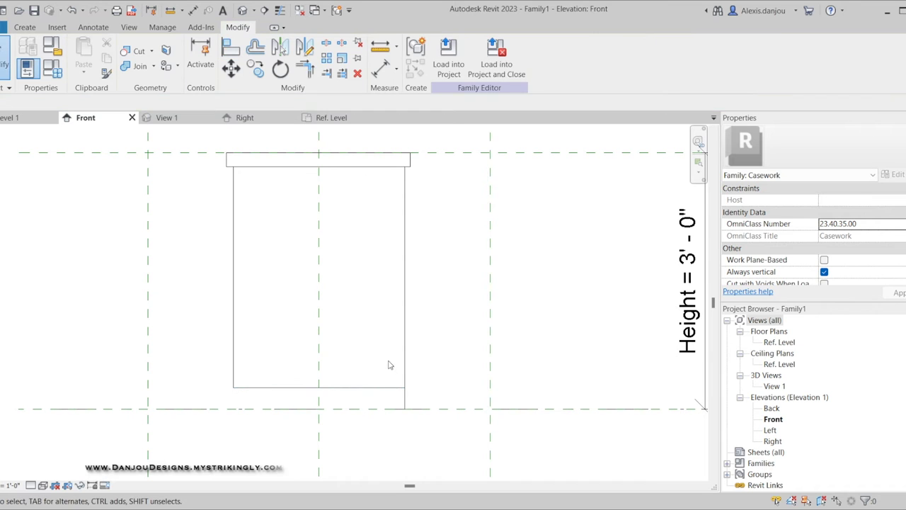
Step: Delete the 3" vertical model line below the body in the front elevation
click(404, 402)
key(Escape)
scroll(404, 408, up, 1)
scroll(389, 308, down, 2)
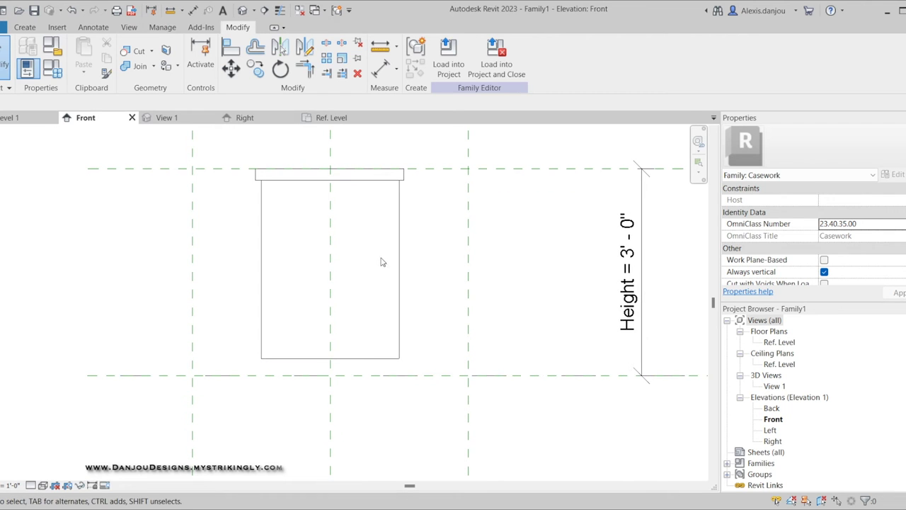
Step: In the Ref. Level plan, start a solid extrusion and sketch a rectangle across the body's width, about 1'-9 3/8" deep from its rear edge
click(346, 123)
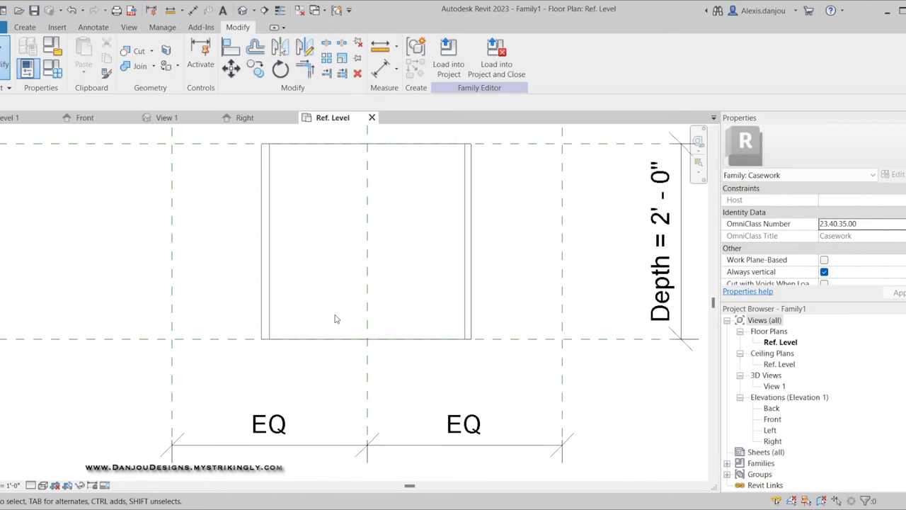
scroll(336, 318, down, 2)
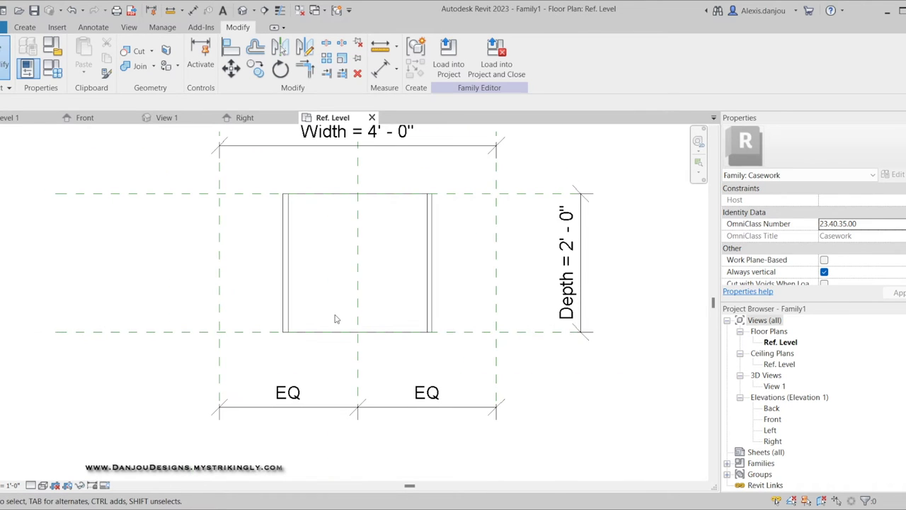
click(25, 27)
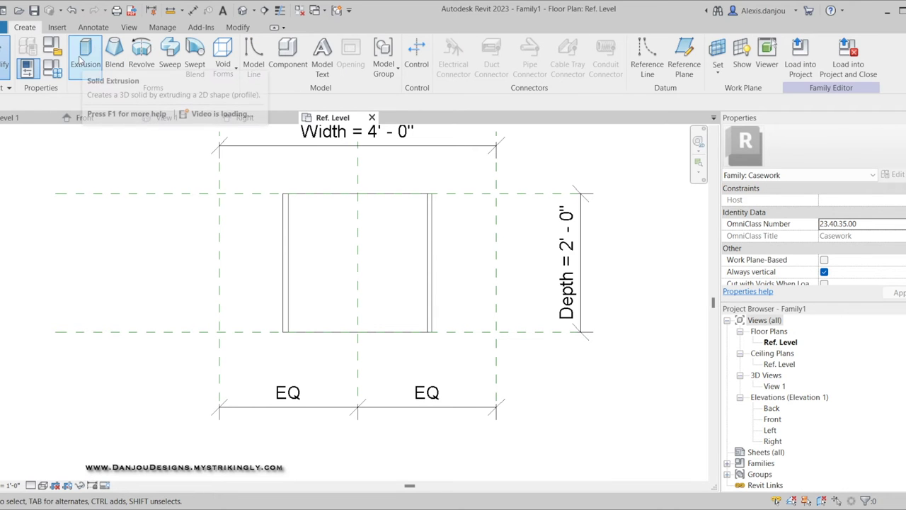
click(82, 56)
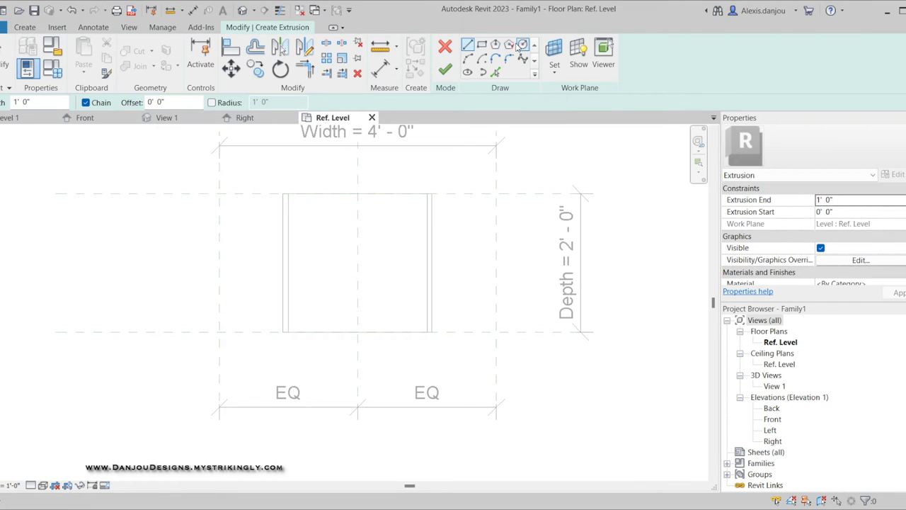
click(484, 44)
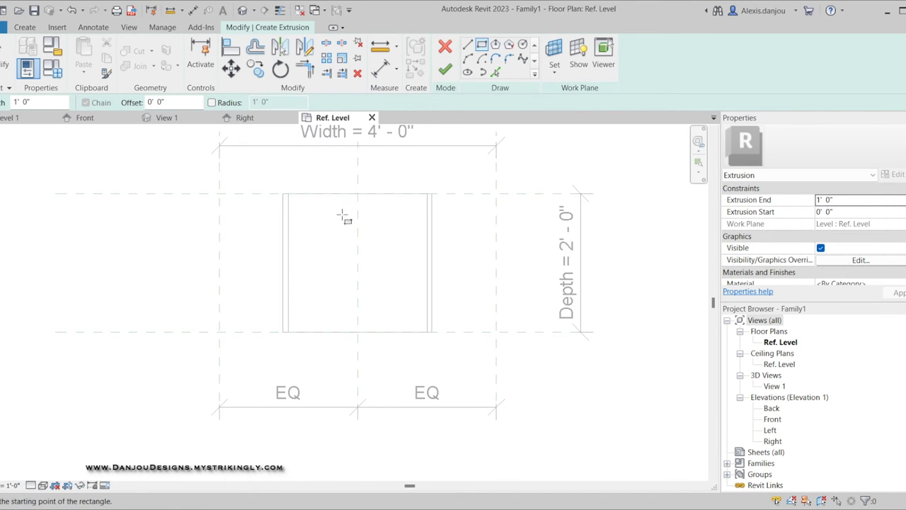
scroll(358, 226, up, 2)
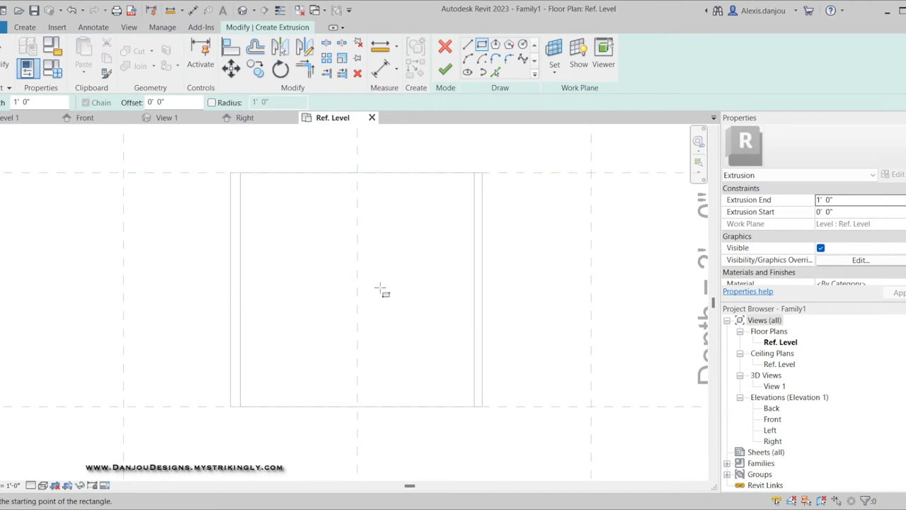
scroll(337, 261, down, 2)
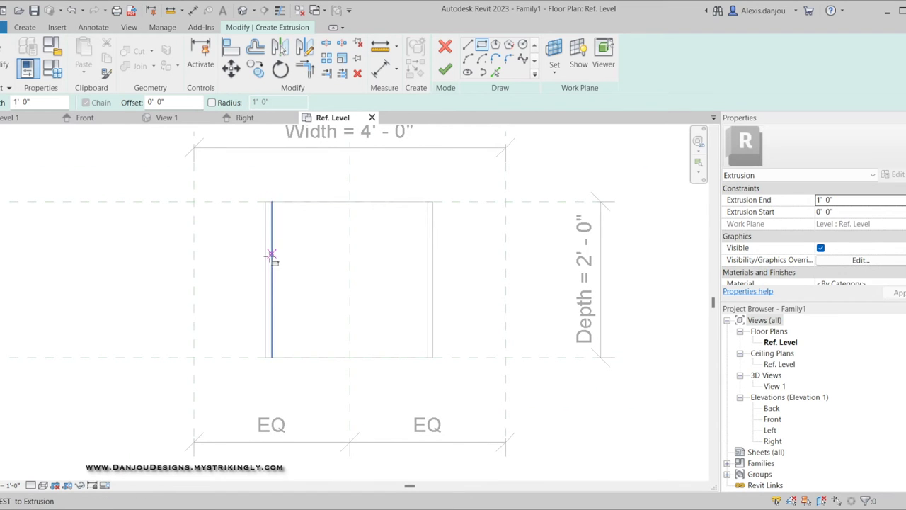
scroll(280, 205, up, 1)
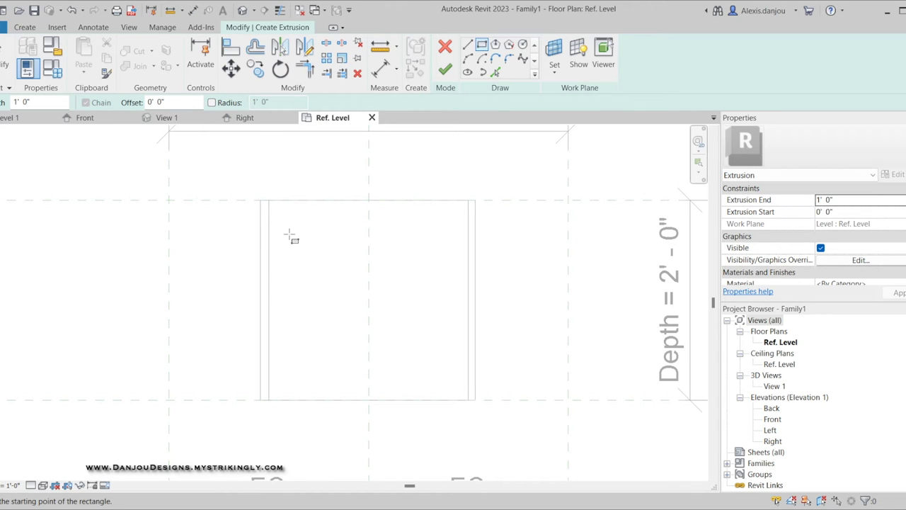
click(270, 201)
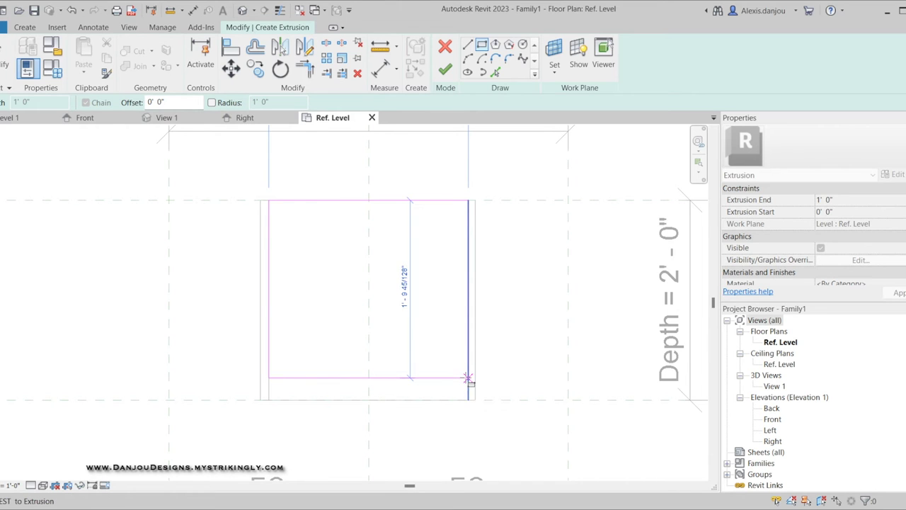
click(468, 378)
key(Escape)
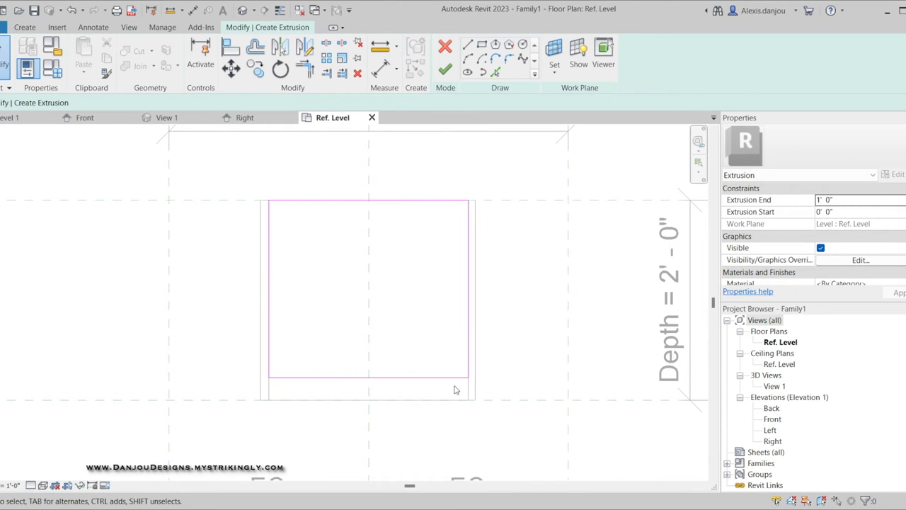
Step: Dimension the setback between the sketch's front line and the body's front edge, and delete that dimension
scroll(457, 389, up, 2)
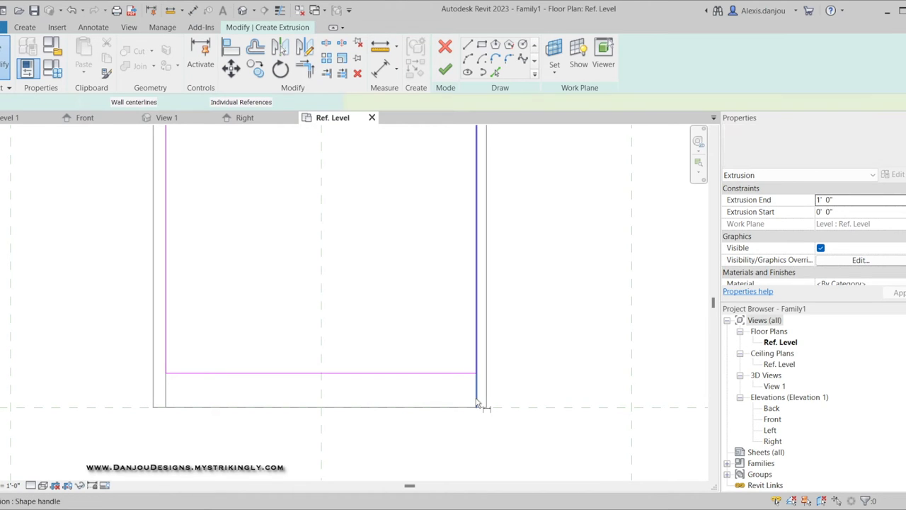
key(d)
key(i)
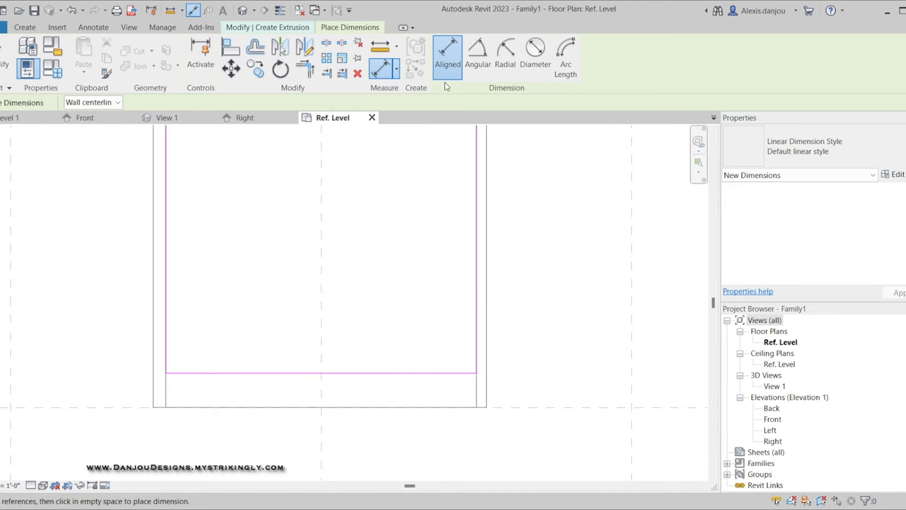
click(448, 411)
click(453, 373)
scroll(555, 364, down, 3)
click(577, 365)
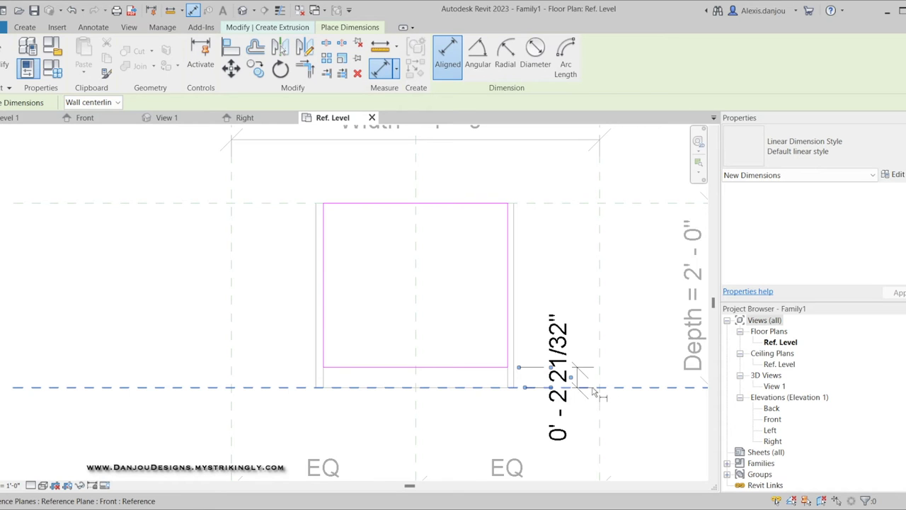
key(Escape)
key(Escape)
click(563, 381)
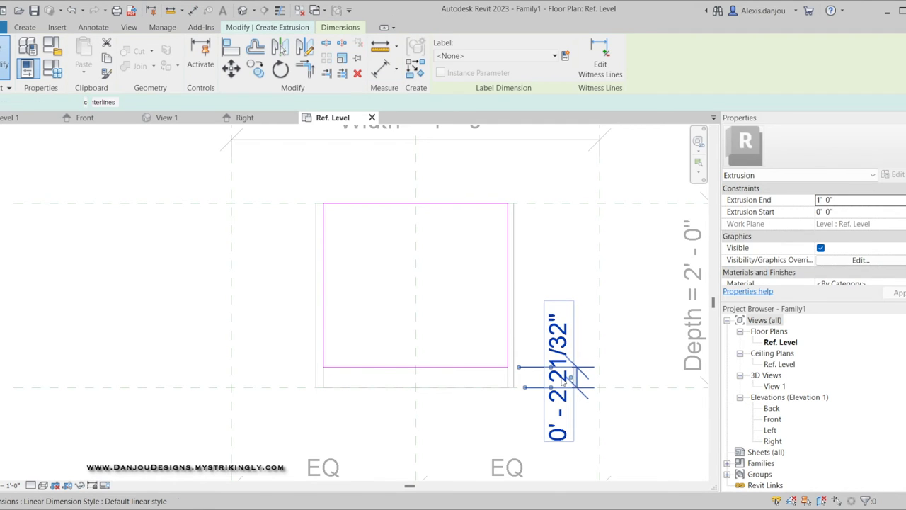
key(Delete)
scroll(563, 382, up, 3)
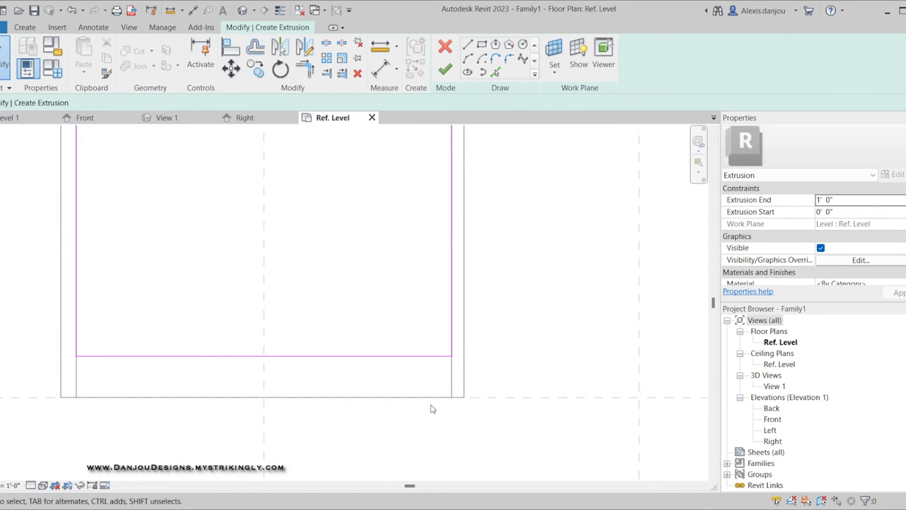
Step: Sketch a 3" helper line rearward from the body's front-right corner along its side edge in the extrusion sketch
click(468, 45)
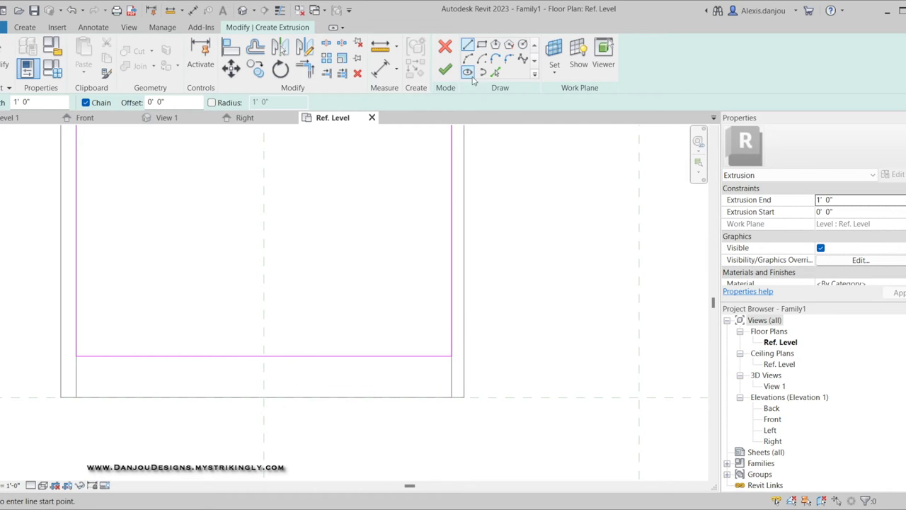
click(452, 398)
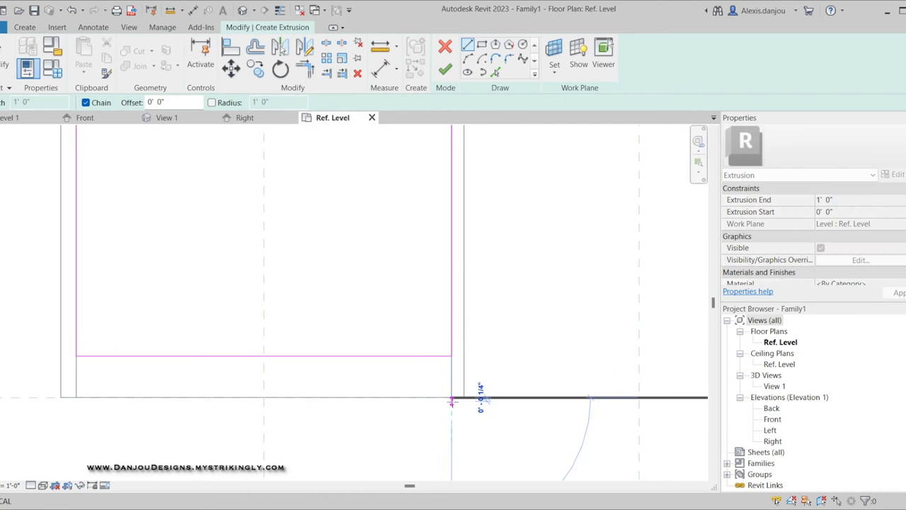
text(3)
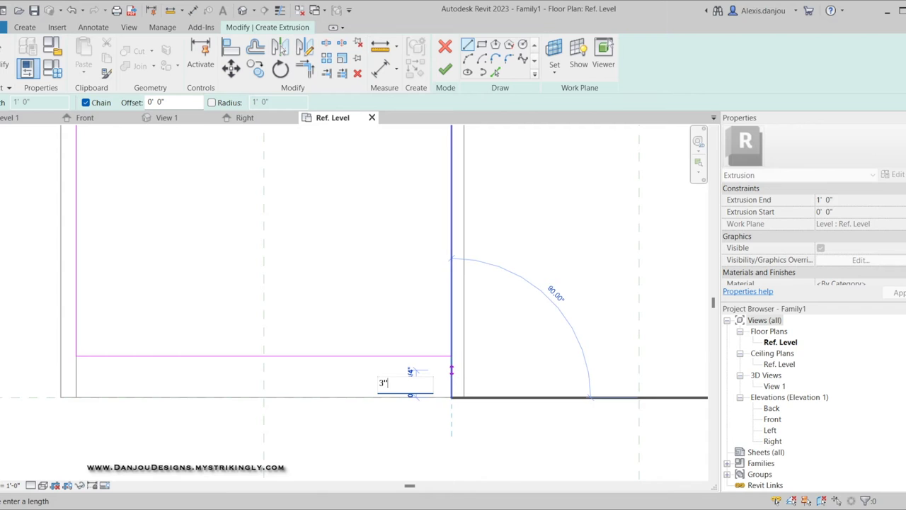
key(Return)
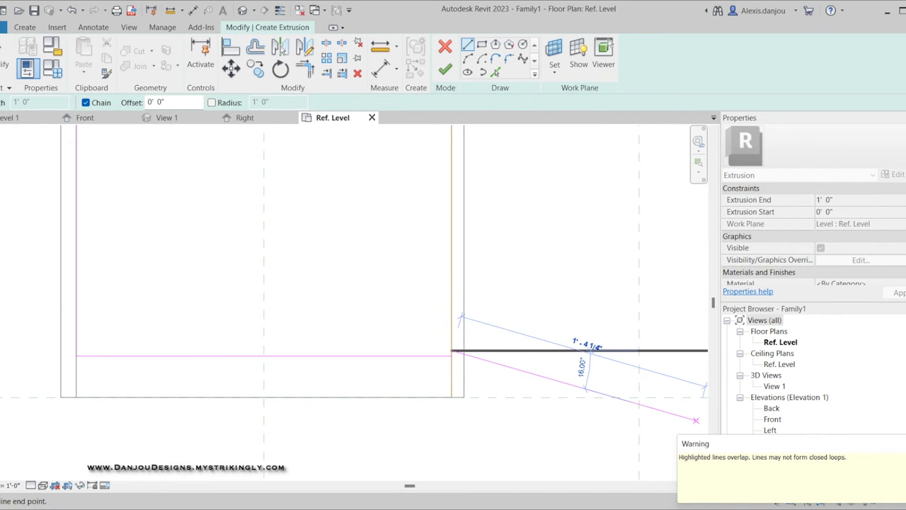
key(Escape)
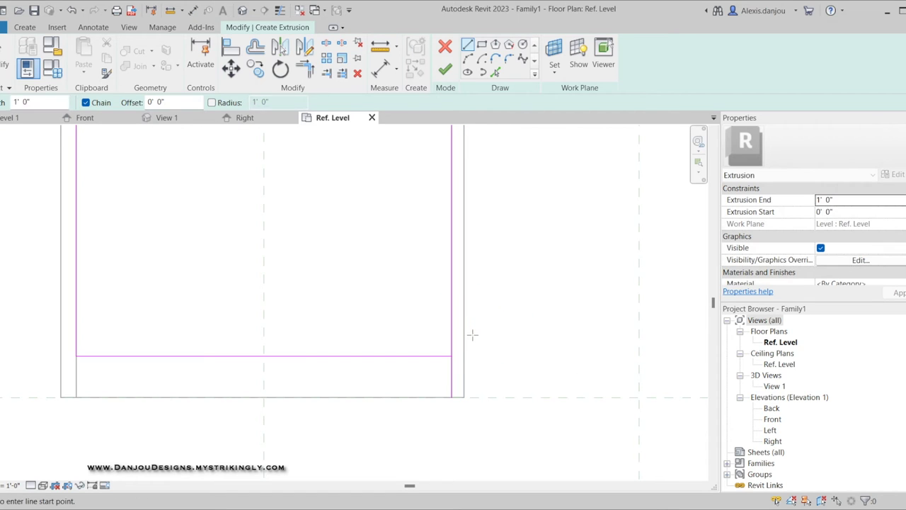
key(Escape)
Step: Align the sketch rectangle's front line with the rear end of the 3" helper line
scroll(453, 354, up, 2)
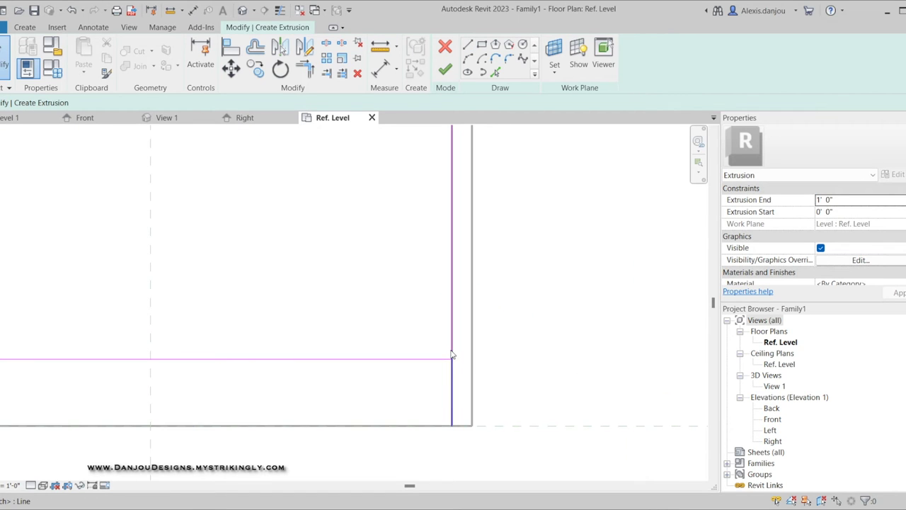
key(a)
key(l)
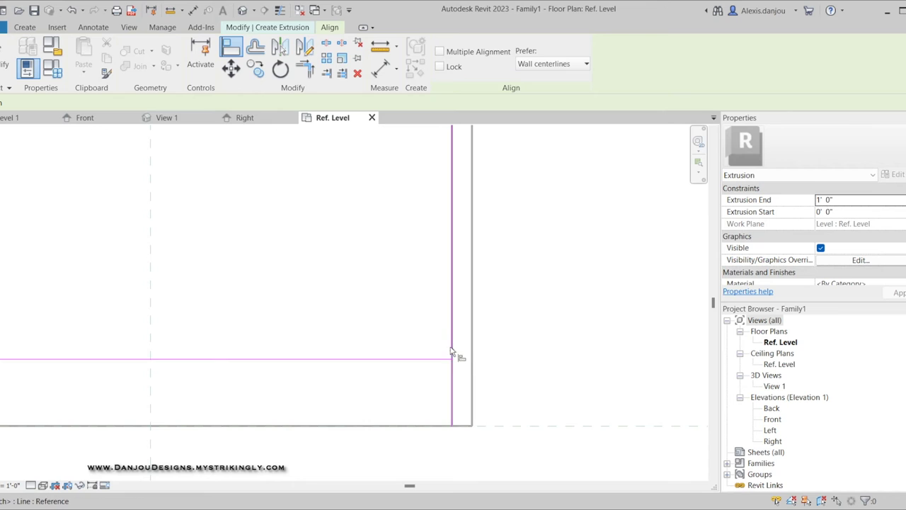
click(452, 353)
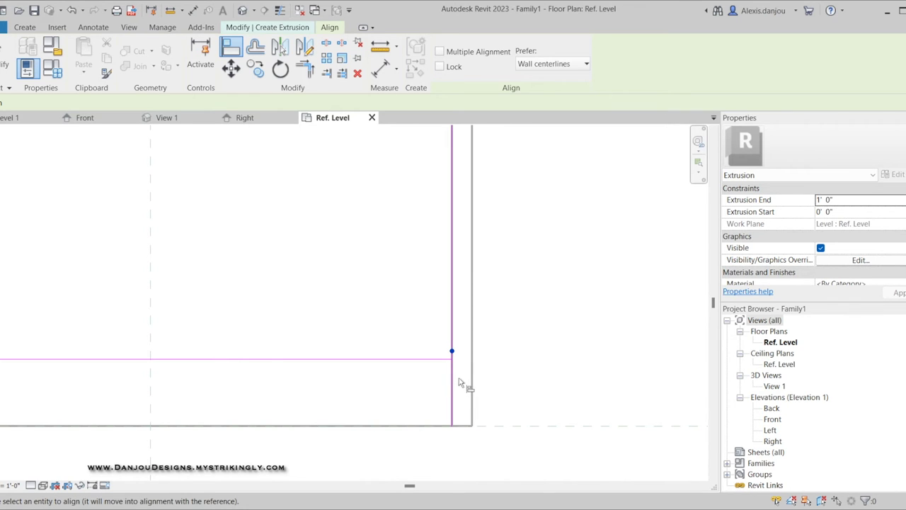
click(369, 362)
key(Escape)
key(Escape)
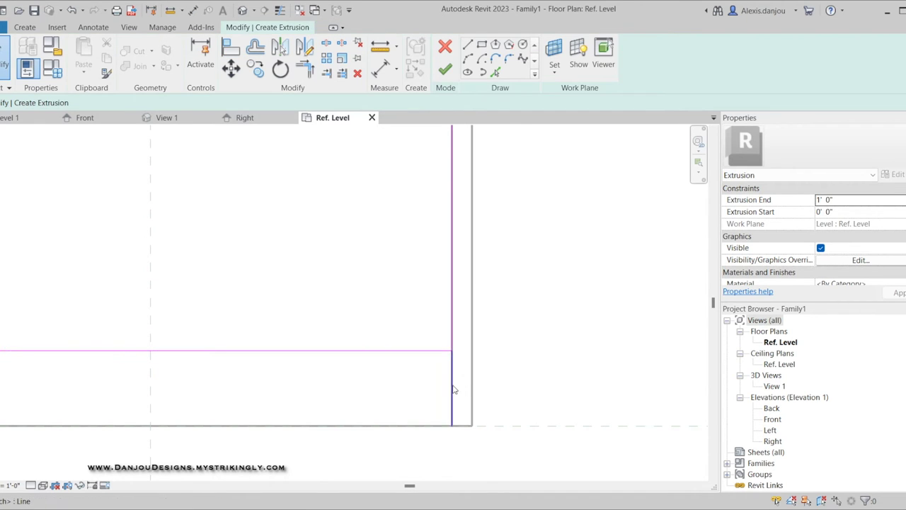
Step: Delete the 3" helper line from the sketch and finish the base extrusion
click(453, 389)
key(Delete)
scroll(574, 377, down, 6)
scroll(575, 376, down, 1)
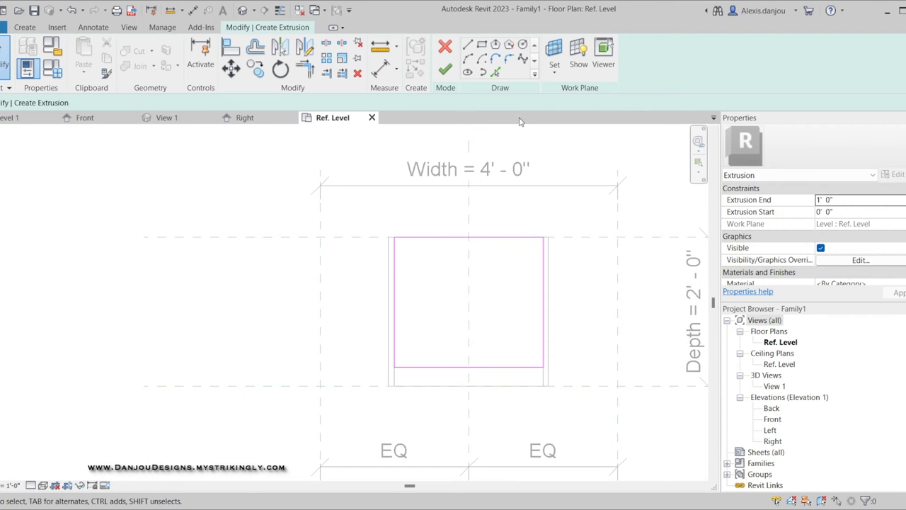
click(445, 68)
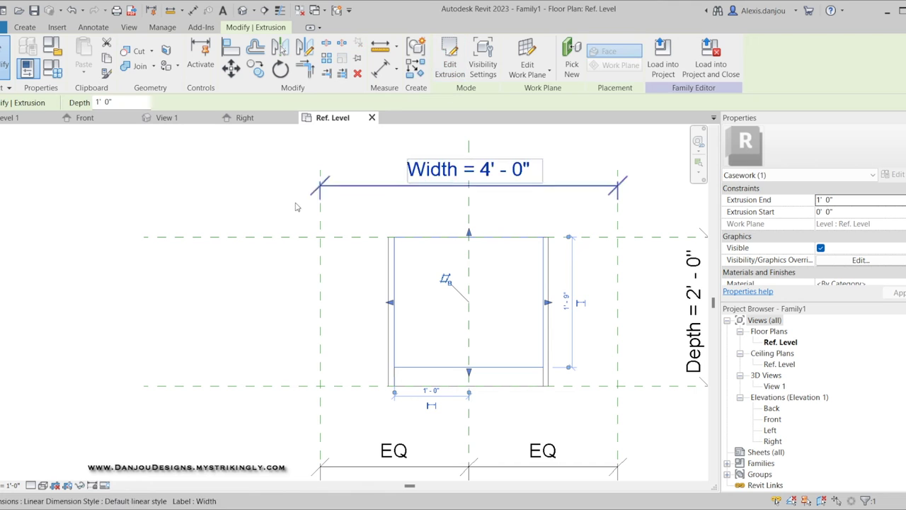
Step: In the front elevation, align the top face of the base extrusion with the body's bottom face
click(80, 118)
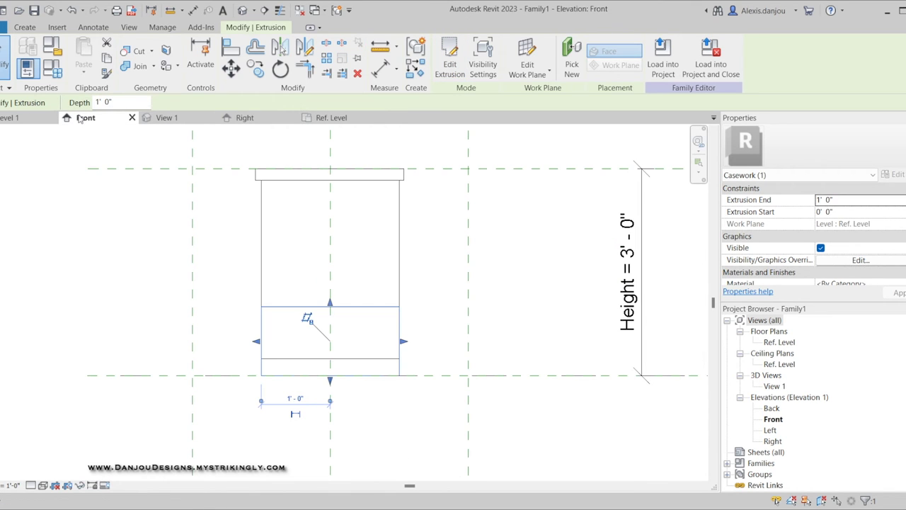
click(368, 391)
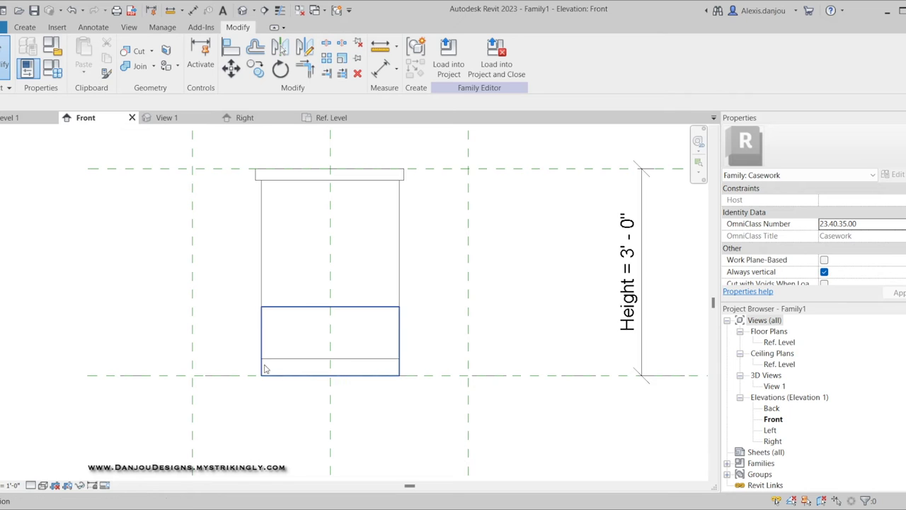
scroll(308, 369, up, 4)
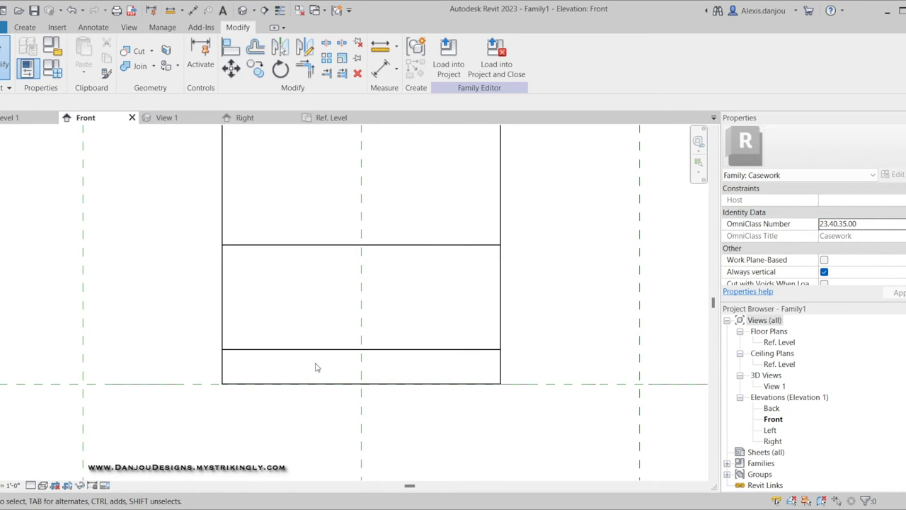
key(a)
key(l)
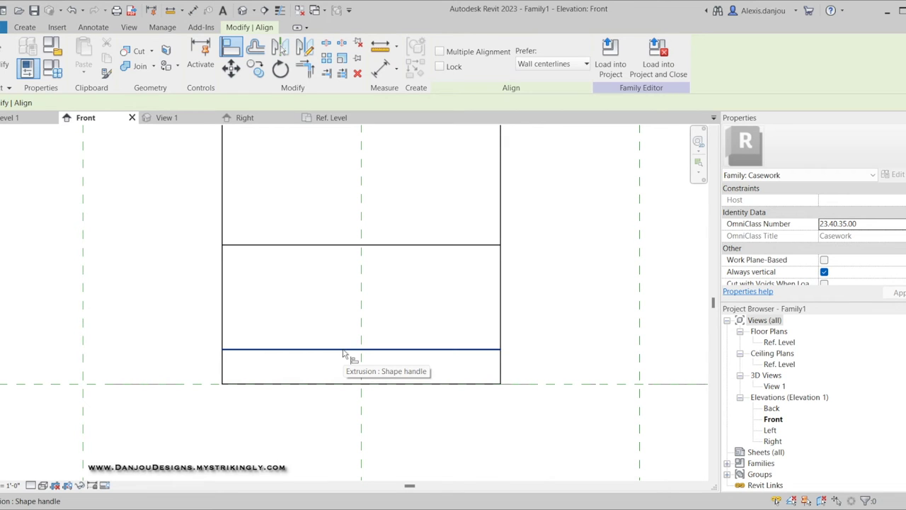
click(344, 351)
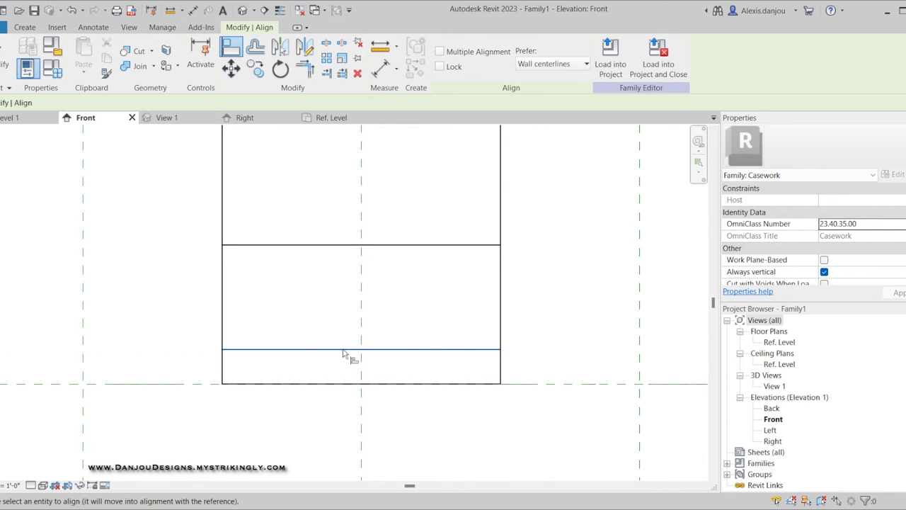
click(396, 246)
key(Escape)
key(Escape)
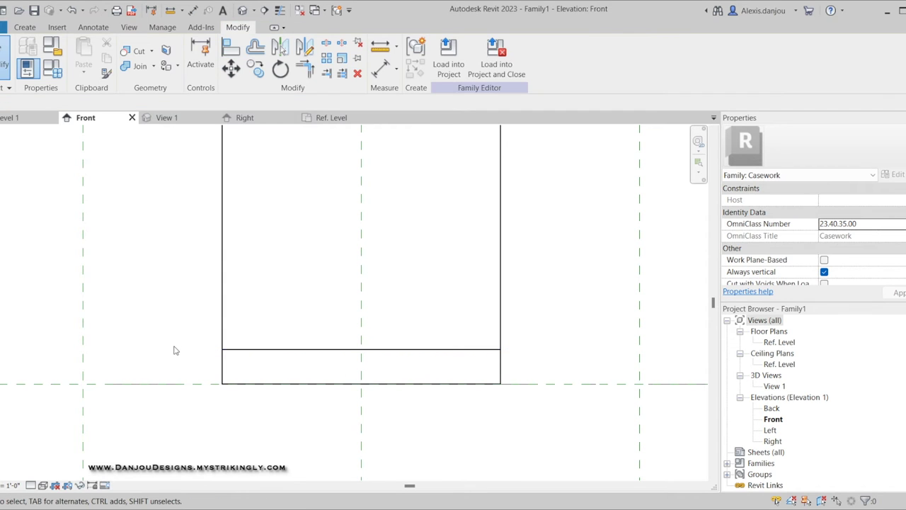
Step: Inspect the cabinet in the 3D view from the top, the front and the front-right corner
click(179, 119)
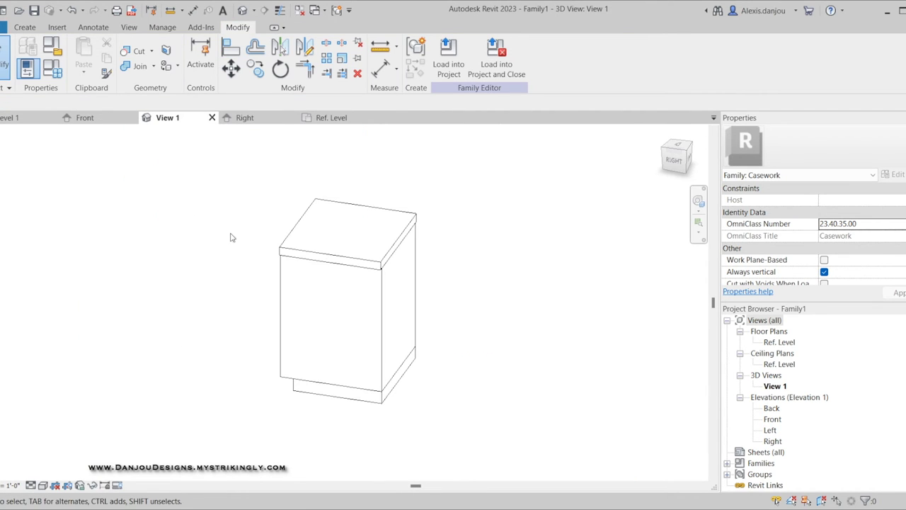
scroll(387, 382, up, 2)
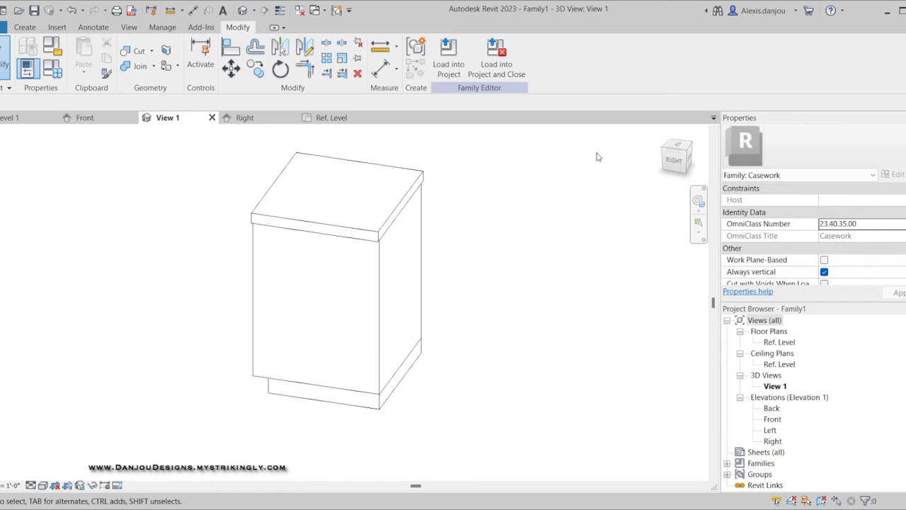
click(681, 148)
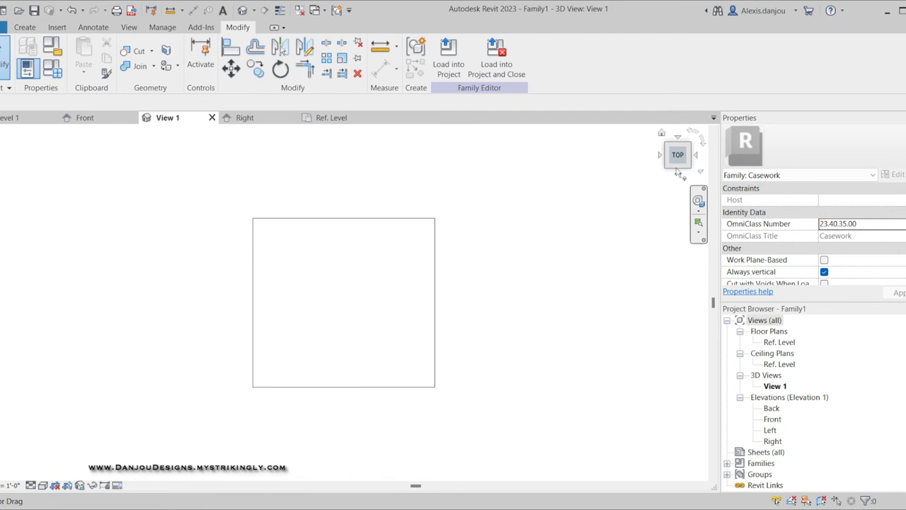
click(678, 167)
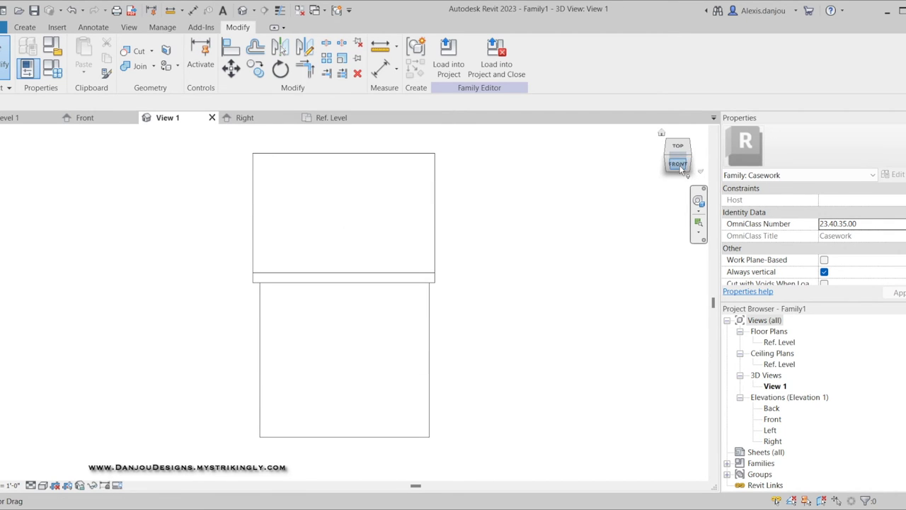
mouse_move(660, 168)
mouse_down()
mouse_move(671, 162)
mouse_move(656, 161)
mouse_move(665, 165)
mouse_up()
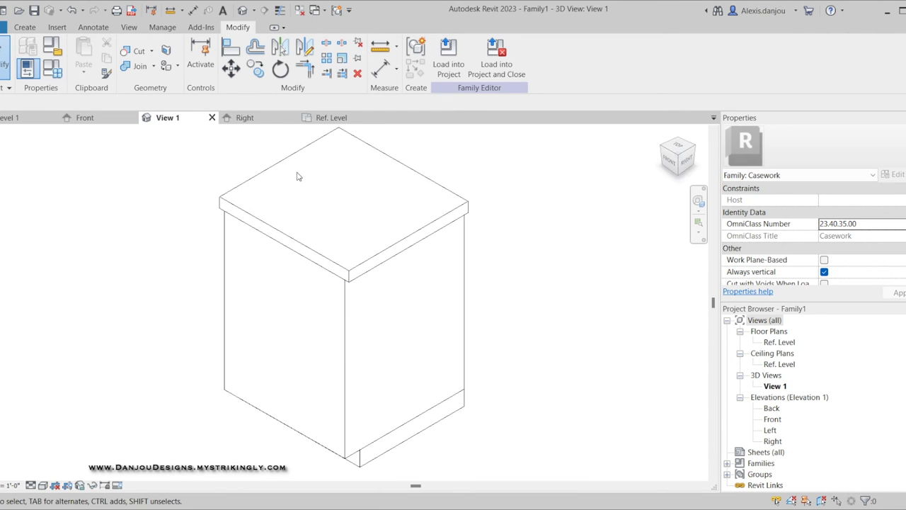
Step: In the Ref. Level plan, start a solid extrusion and sketch a rectangle about 0.4" deep from the body's front-left corner to just short of the centerline
click(333, 118)
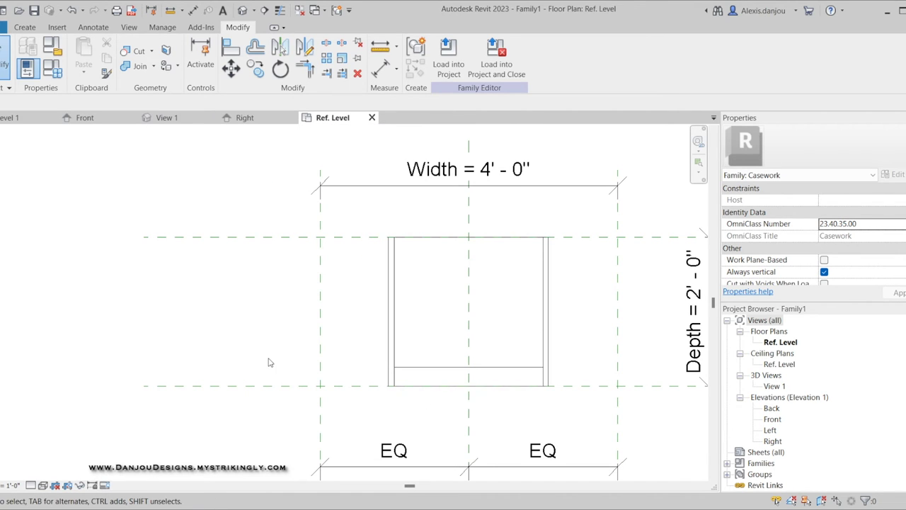
scroll(271, 363, down, 2)
scroll(486, 391, up, 2)
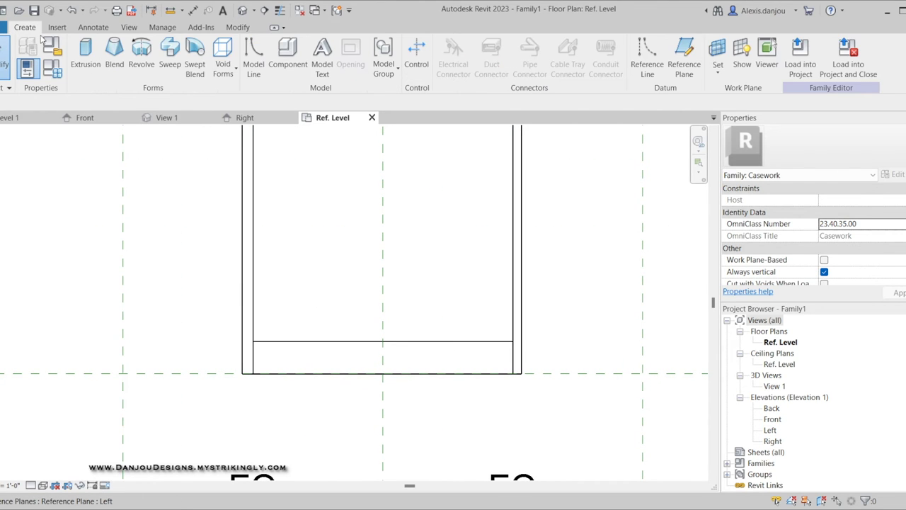
click(85, 53)
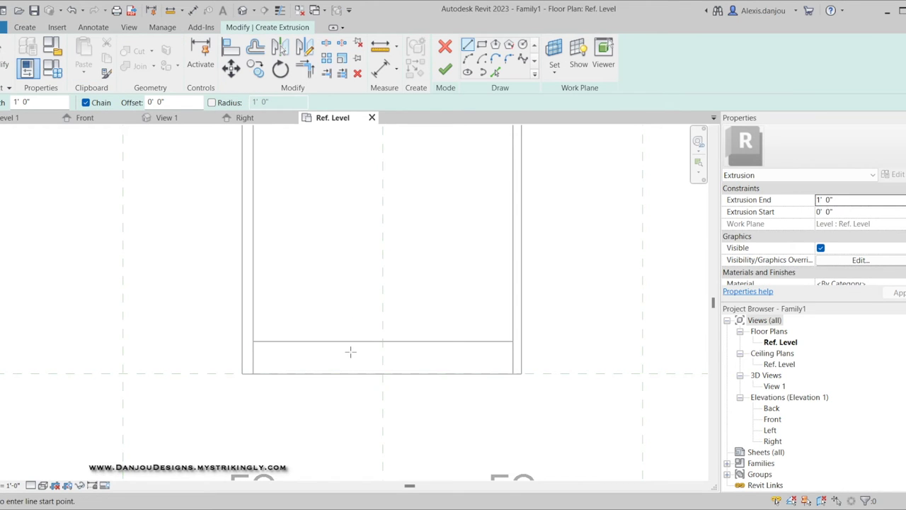
scroll(381, 399, down, 2)
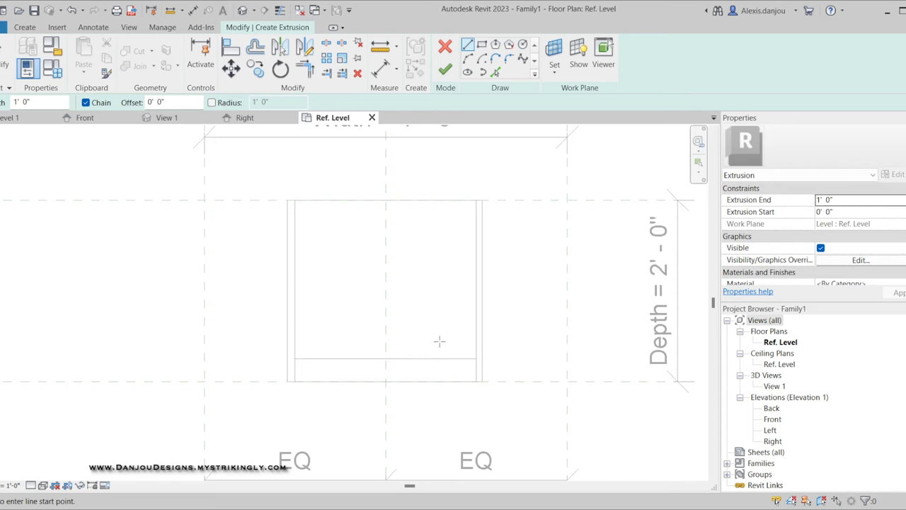
scroll(439, 350, up, 2)
scroll(437, 349, down, 1)
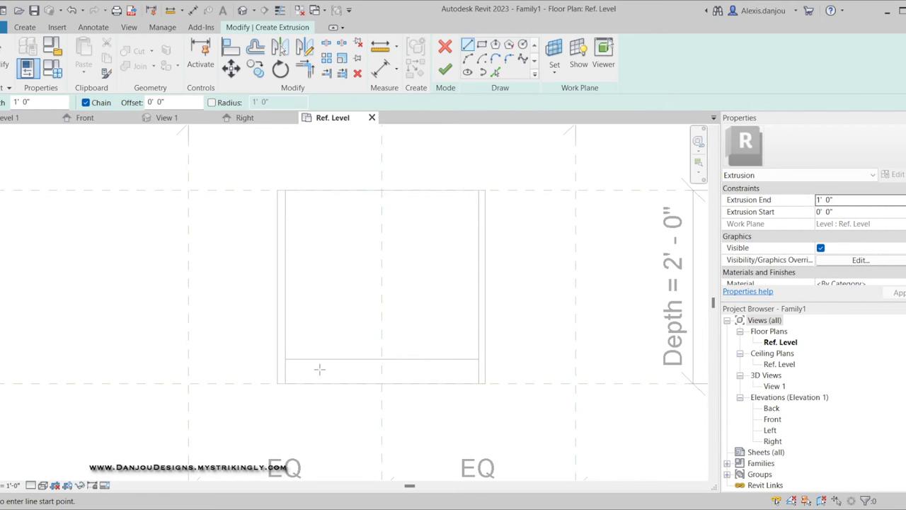
scroll(319, 369, up, 2)
scroll(333, 284, up, 2)
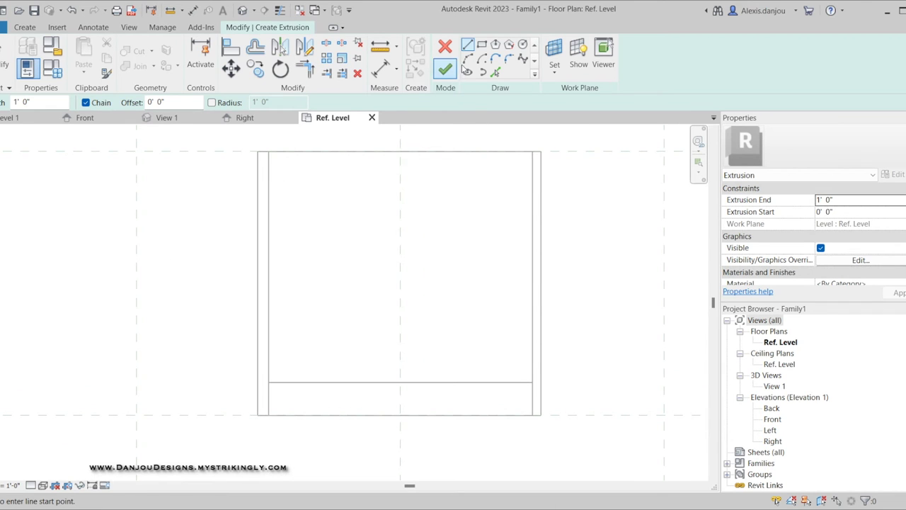
click(483, 44)
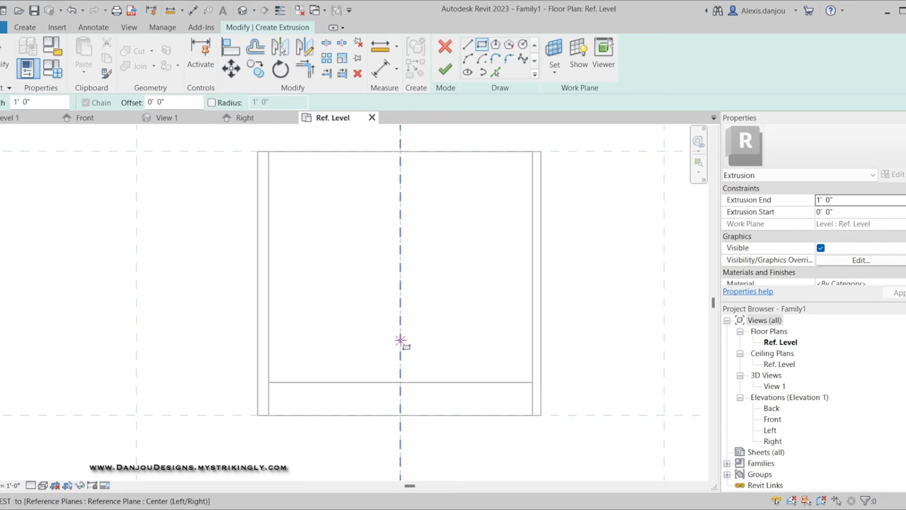
click(267, 415)
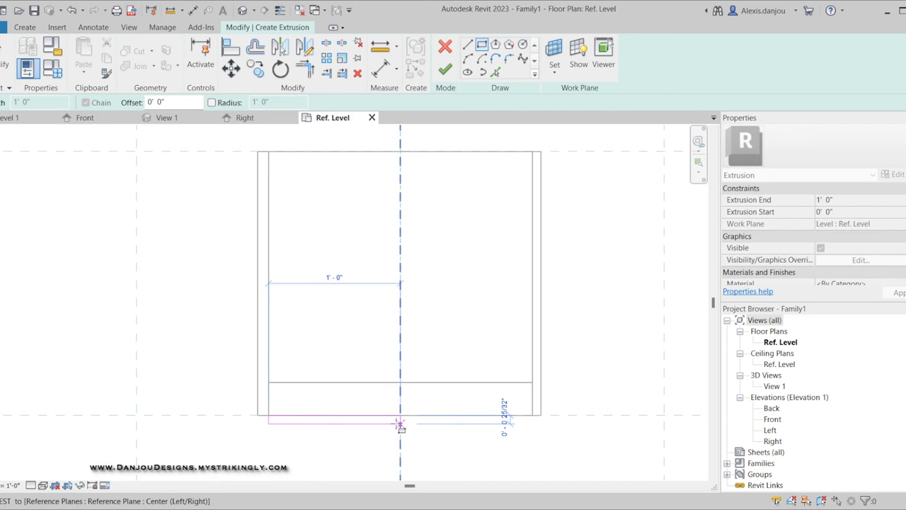
scroll(400, 425, up, 4)
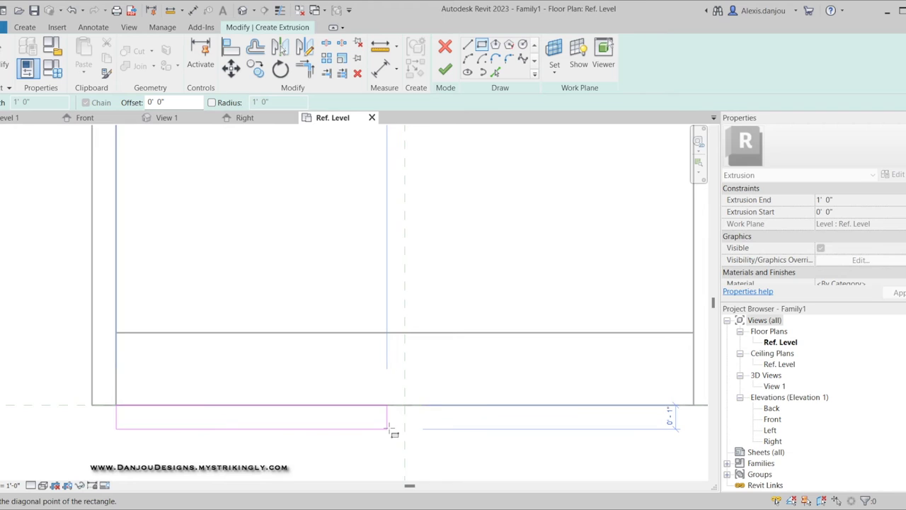
scroll(391, 428, down, 2)
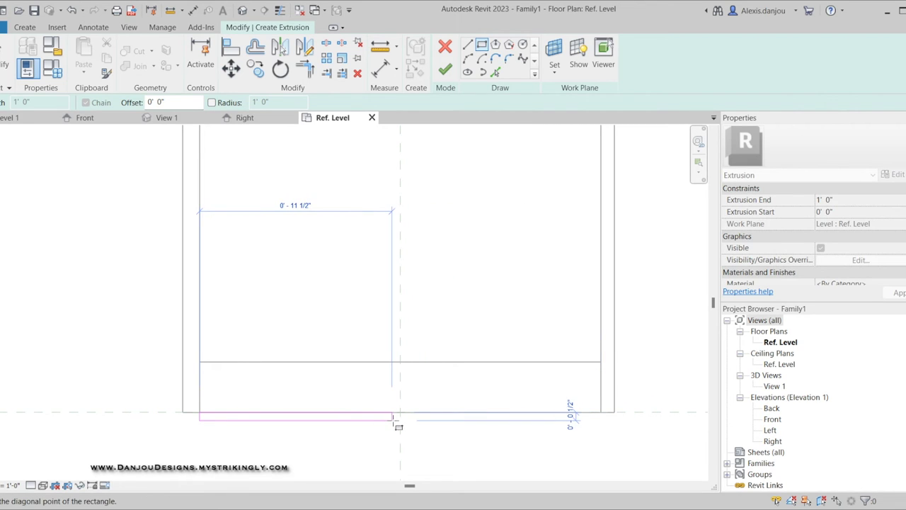
scroll(399, 424, up, 3)
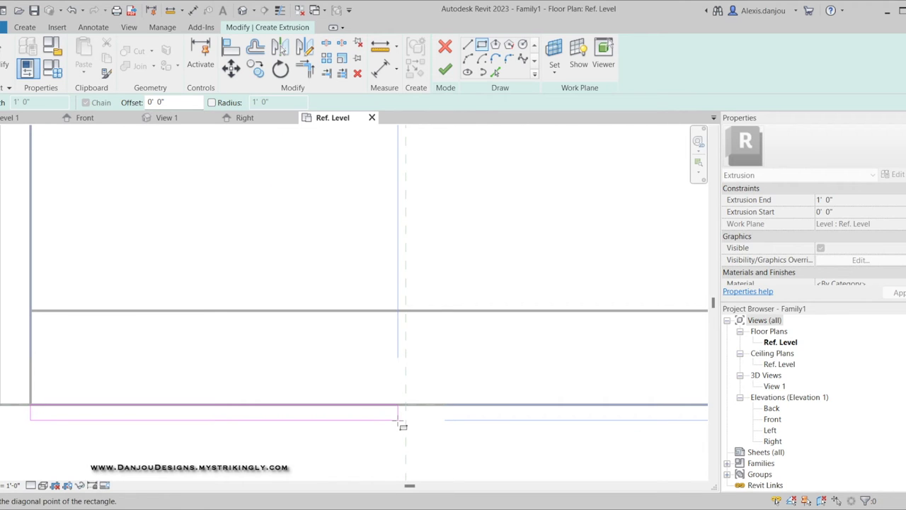
scroll(403, 424, up, 3)
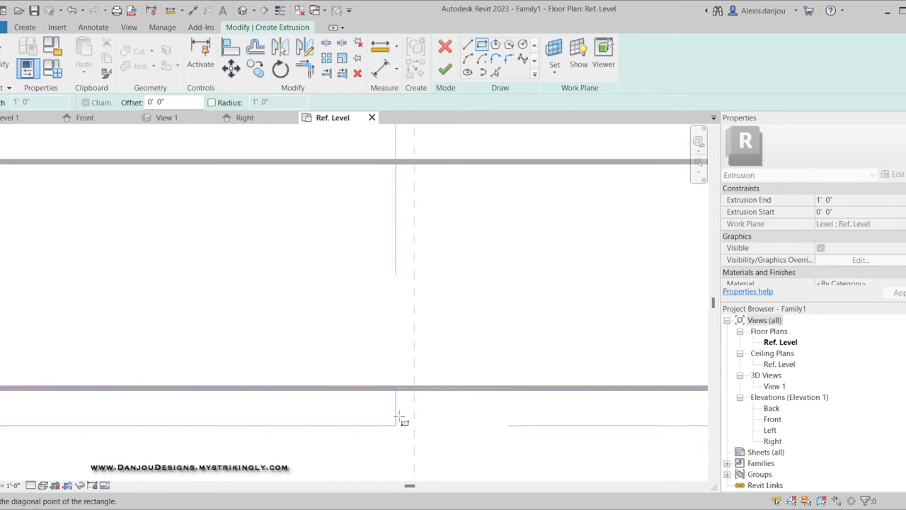
scroll(410, 418, down, 5)
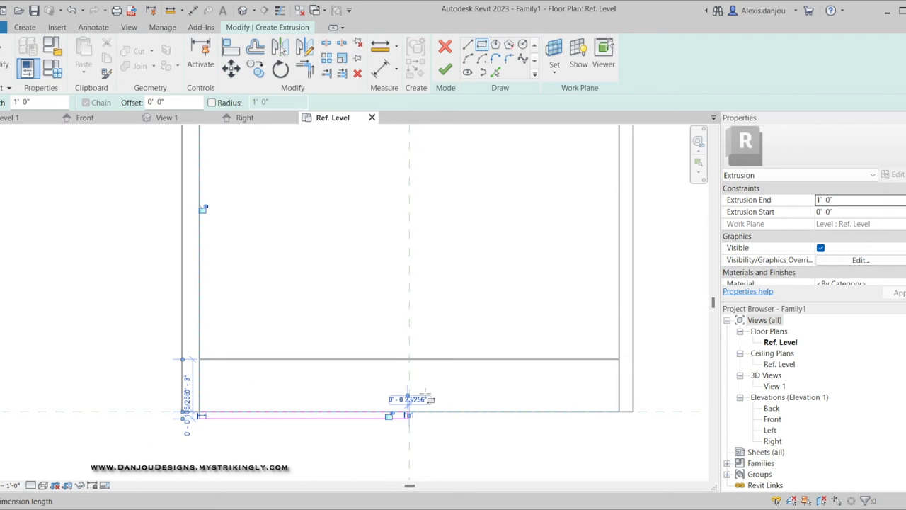
Step: Copy the front panel rectangle across the centerline so it ends at the body's front-right corner, and finish the extrusion
click(409, 416)
key(Escape)
key(Escape)
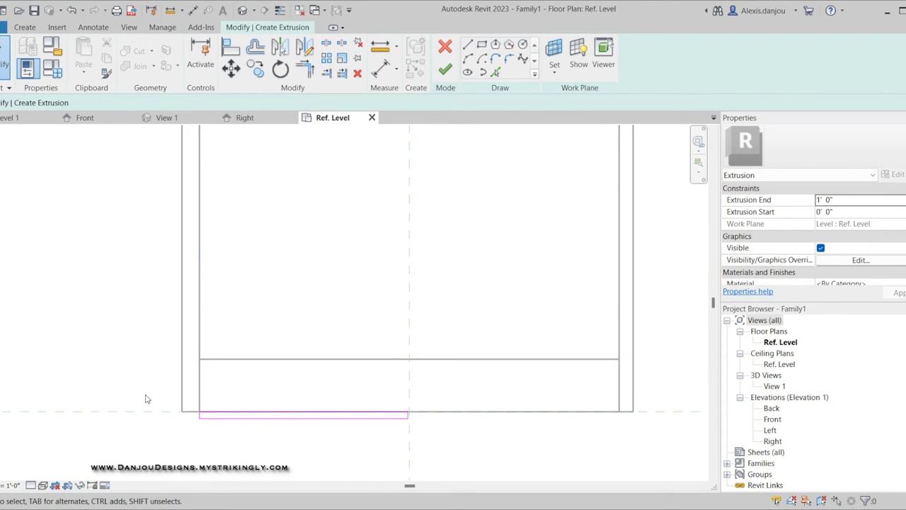
drag(157, 399, 455, 443)
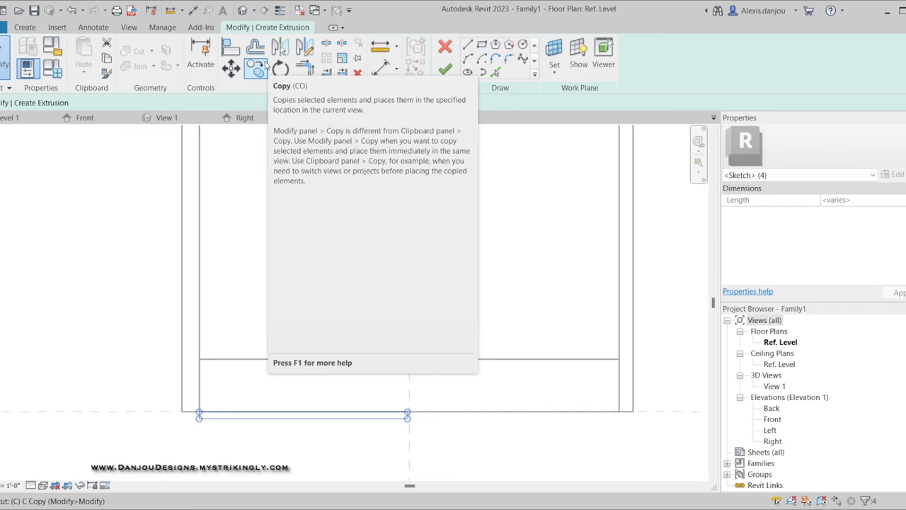
click(262, 66)
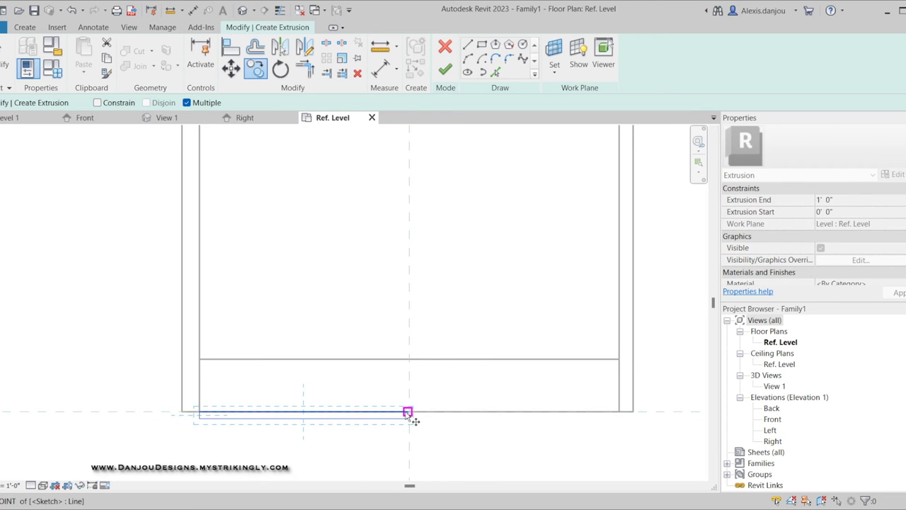
click(407, 412)
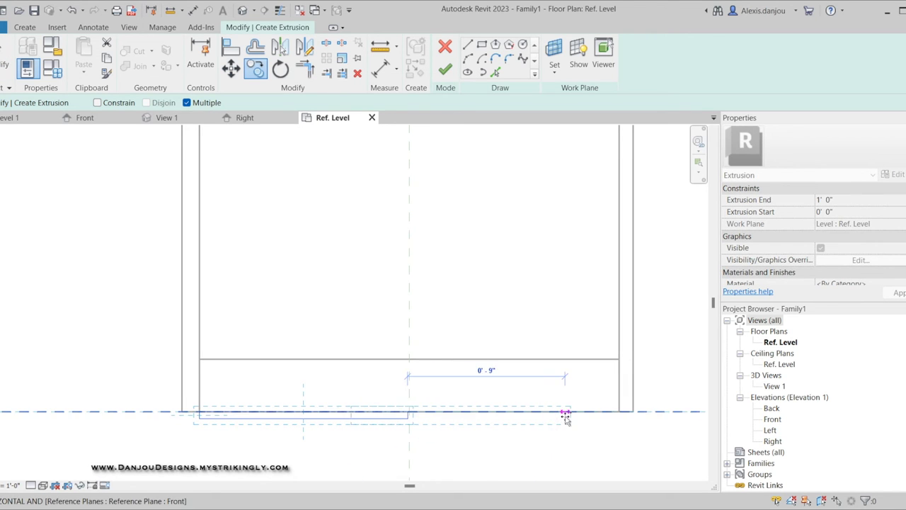
click(620, 412)
key(Escape)
key(Escape)
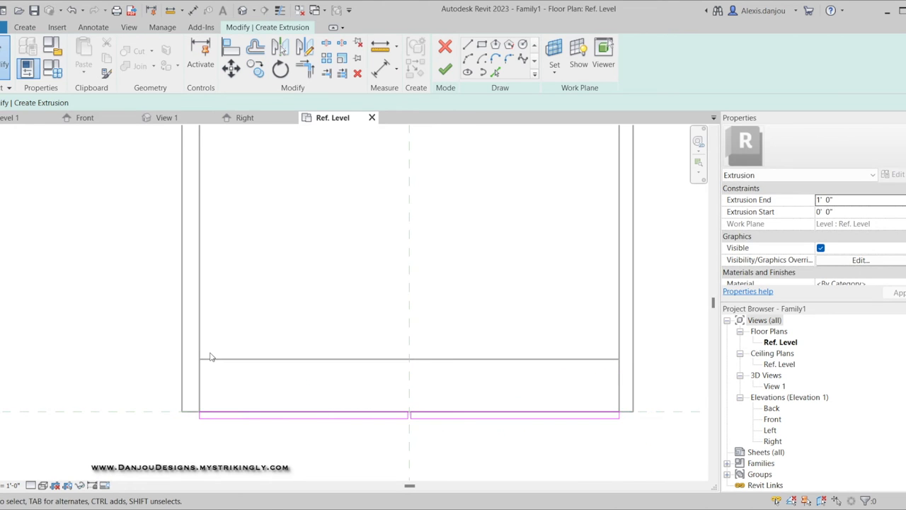
scroll(210, 358, down, 2)
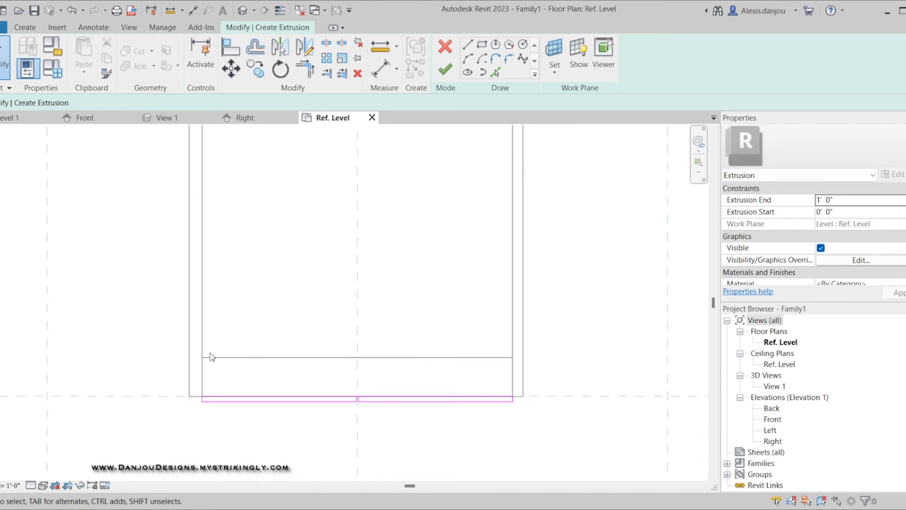
scroll(210, 358, down, 3)
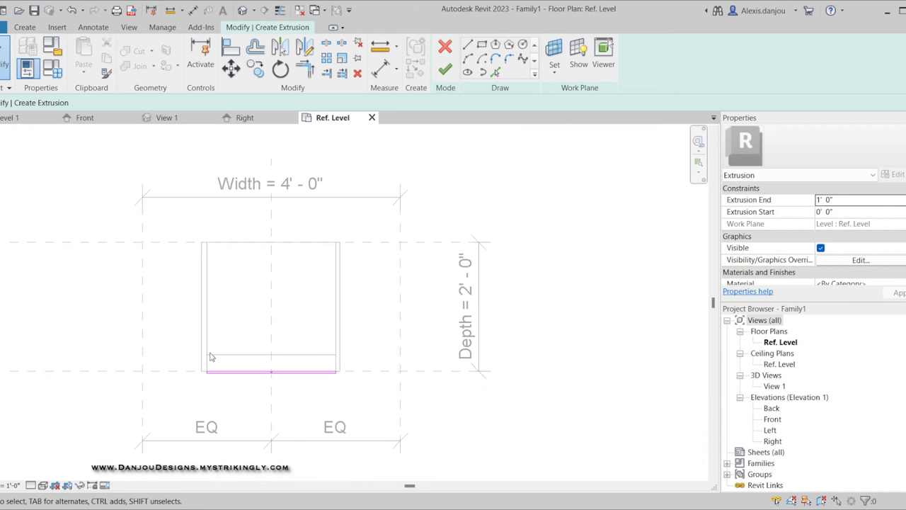
click(445, 69)
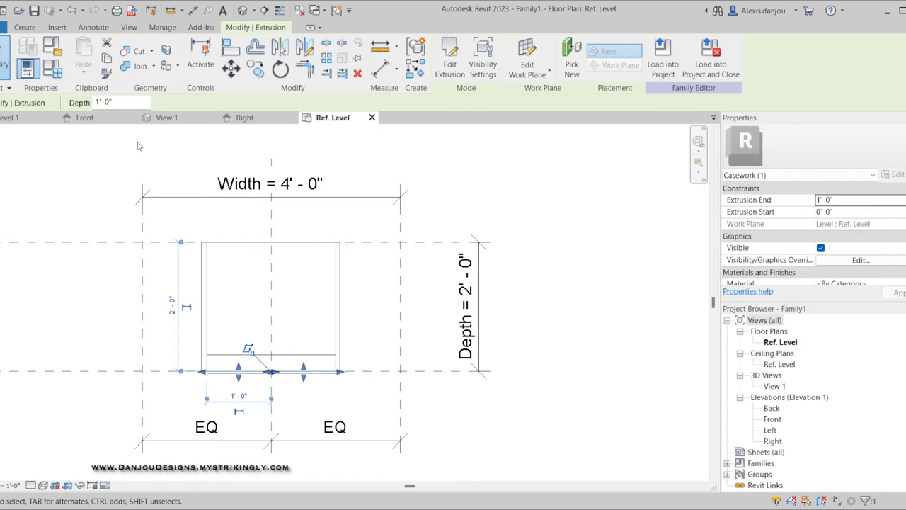
Step: In the front elevation, stretch the panel extrusion up to the top slab's underside and raise its lower edge to the body's bottom
click(88, 118)
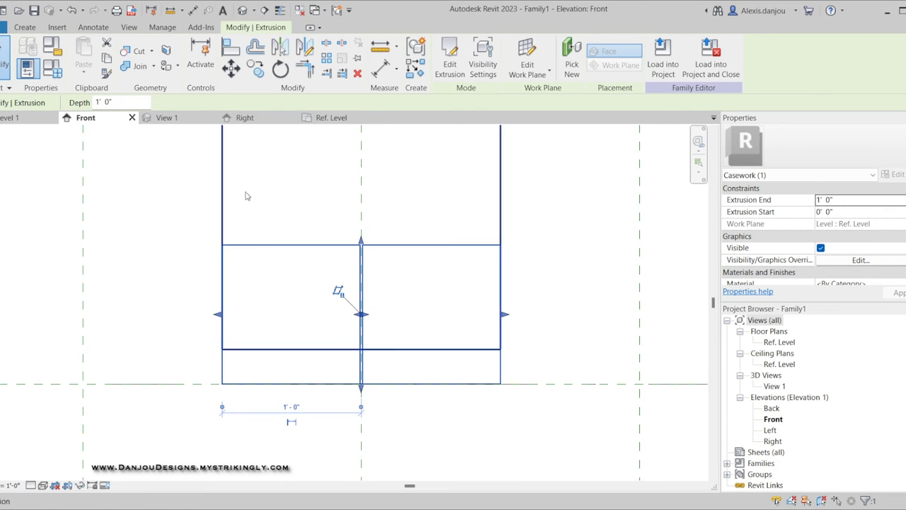
scroll(260, 242, down, 2)
click(284, 401)
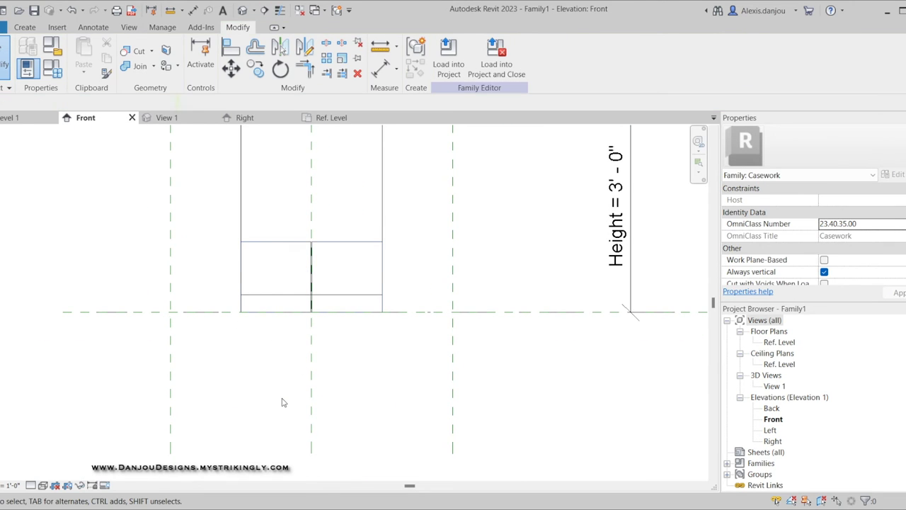
scroll(284, 401, down, 2)
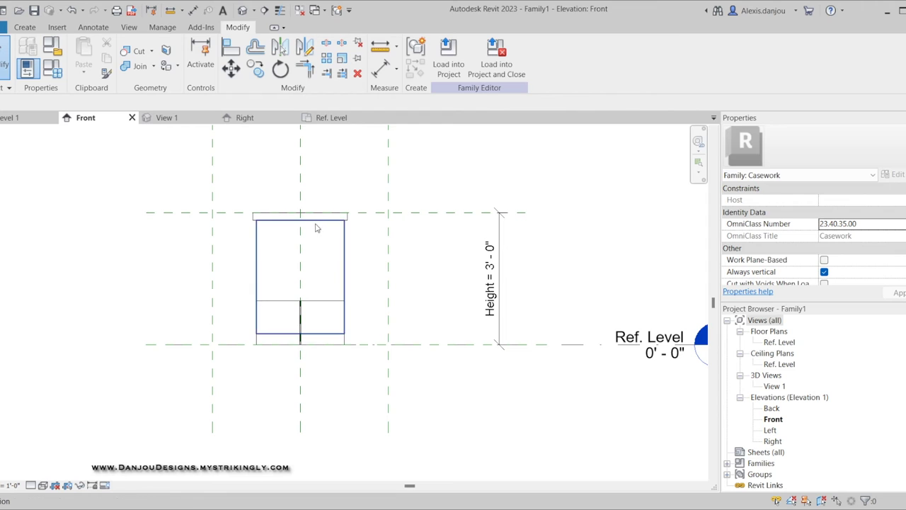
scroll(318, 228, up, 3)
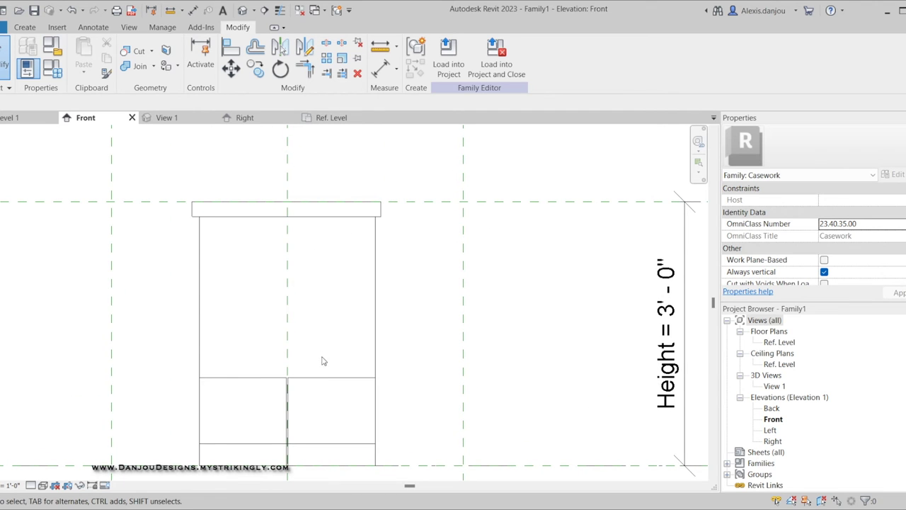
click(322, 379)
drag(289, 375, 290, 214)
scroll(320, 372, down, 1)
scroll(306, 459, up, 3)
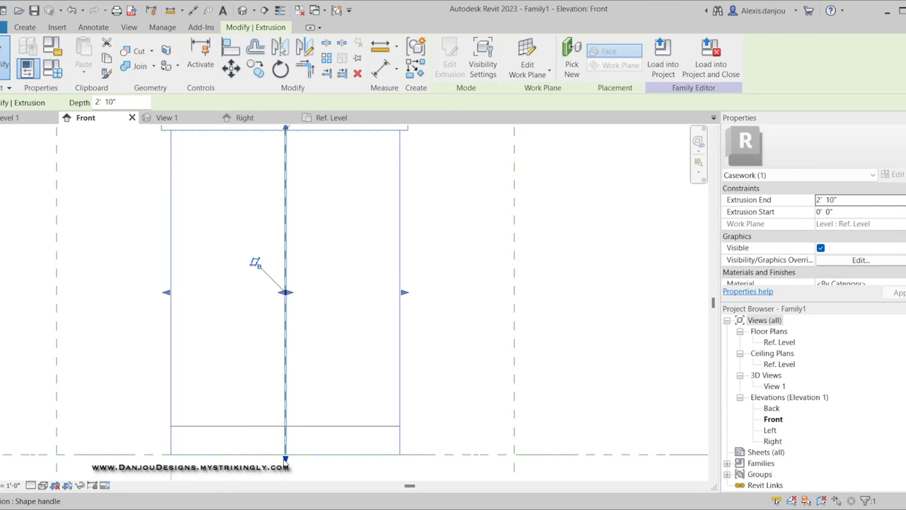
drag(286, 458, 290, 427)
click(449, 378)
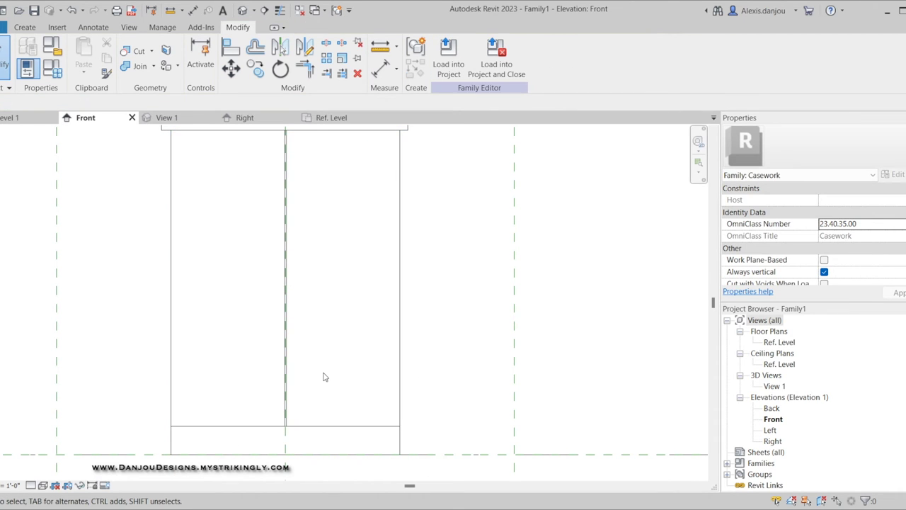
Step: Inspect the two front panels and the recessed base in the 3D view
scroll(322, 379, down, 1)
click(173, 117)
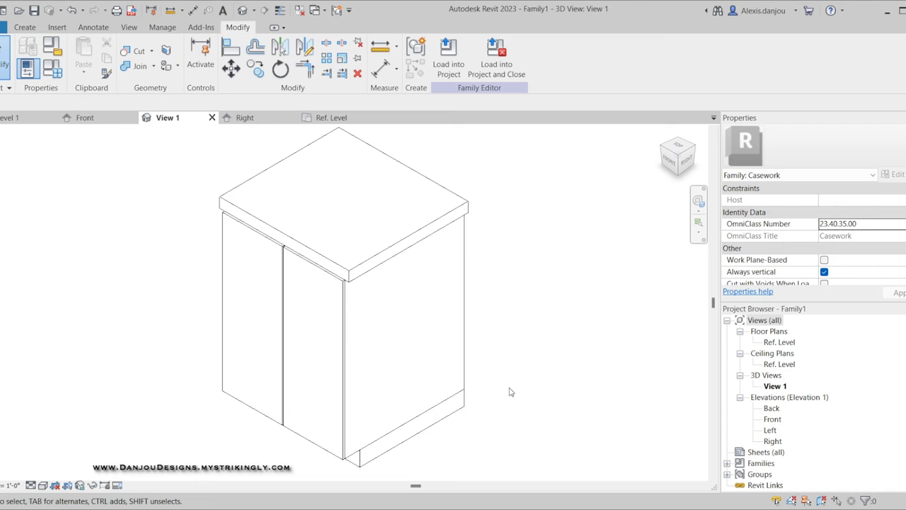
scroll(472, 234, down, 3)
mouse_move(669, 161)
mouse_down()
mouse_move(669, 148)
mouse_move(656, 157)
mouse_up()
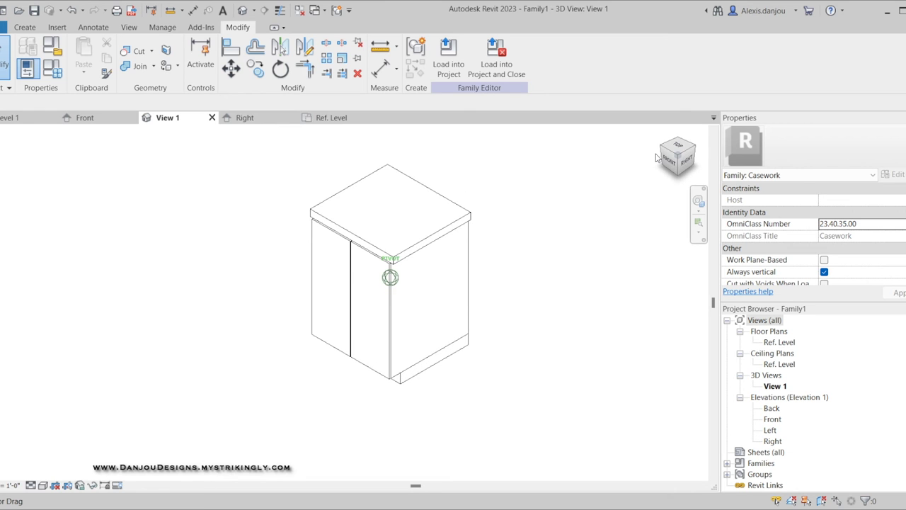
scroll(360, 255, up, 3)
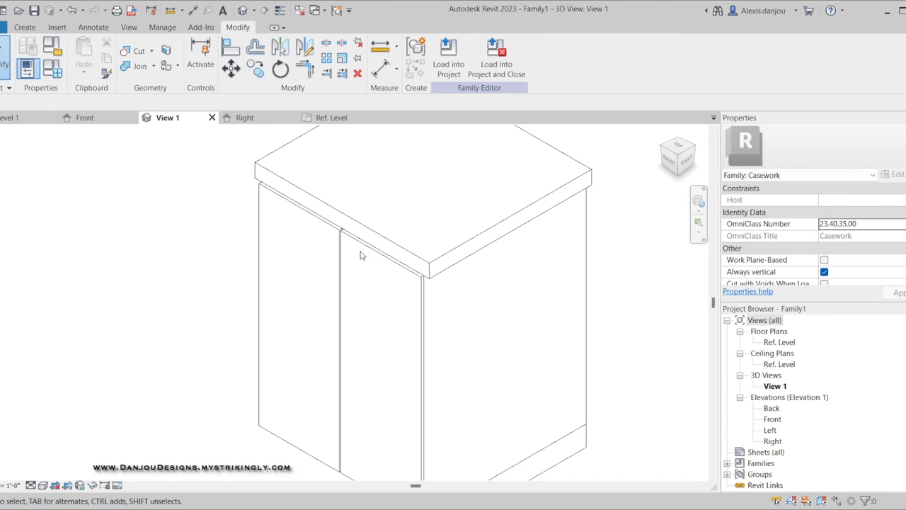
scroll(327, 261, down, 1)
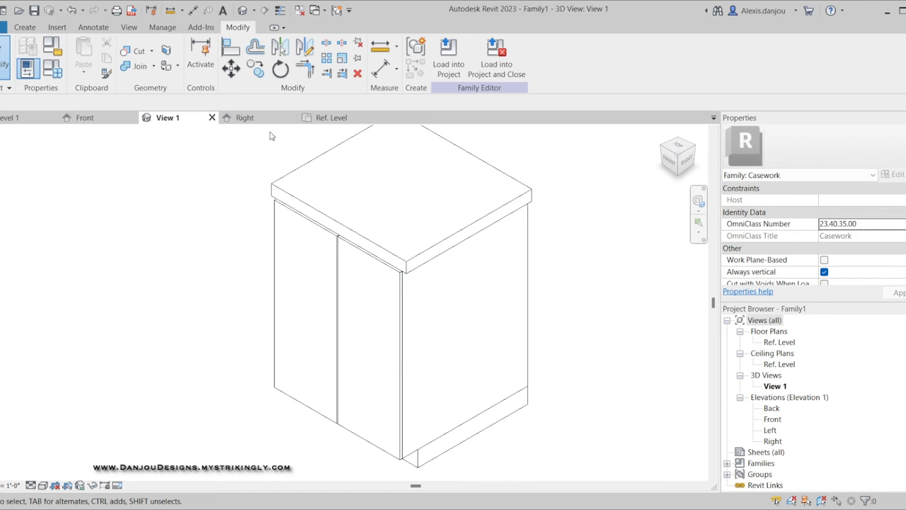
click(336, 120)
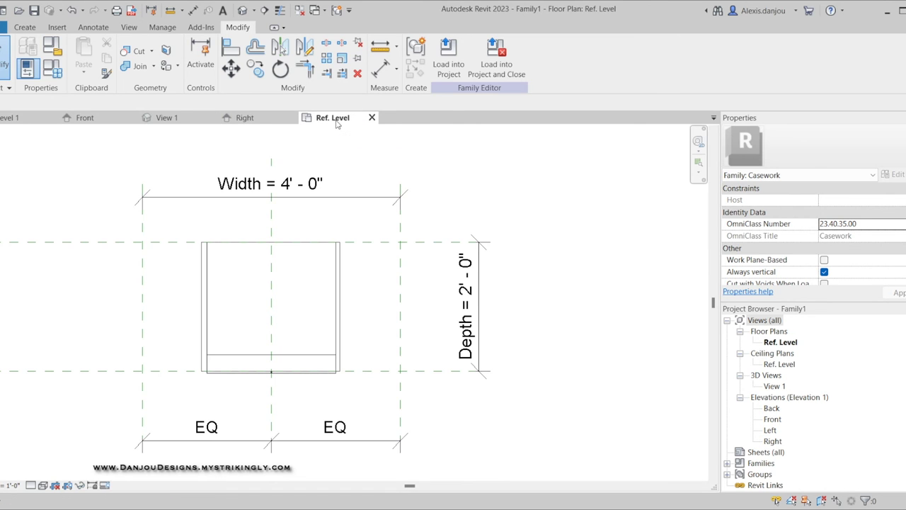
Step: In the front elevation, start a solid extrusion and sketch a 3/4" radius circle on the left panel, near its upper inner corner
click(88, 125)
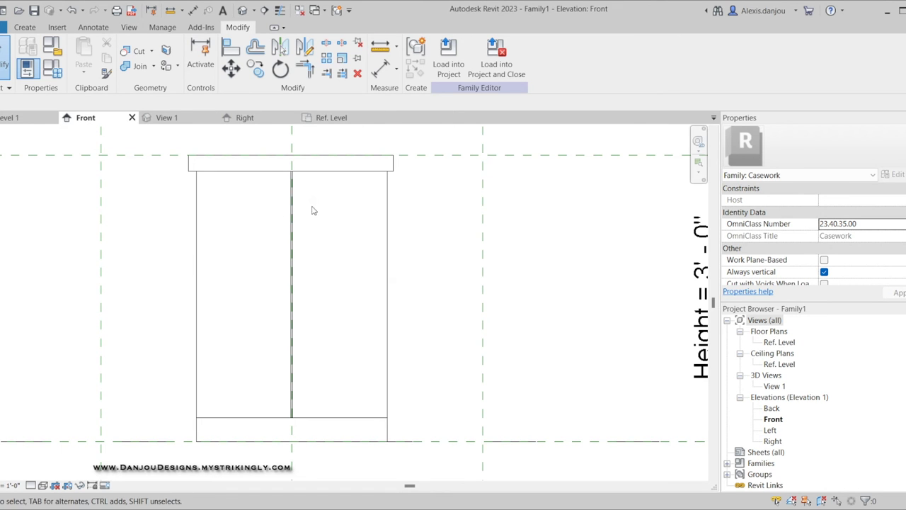
scroll(263, 170, up, 3)
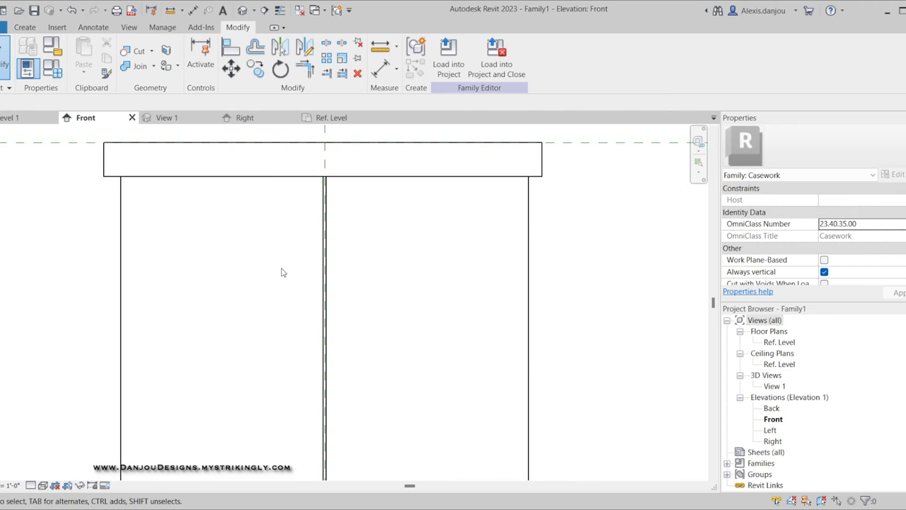
scroll(281, 272, down, 2)
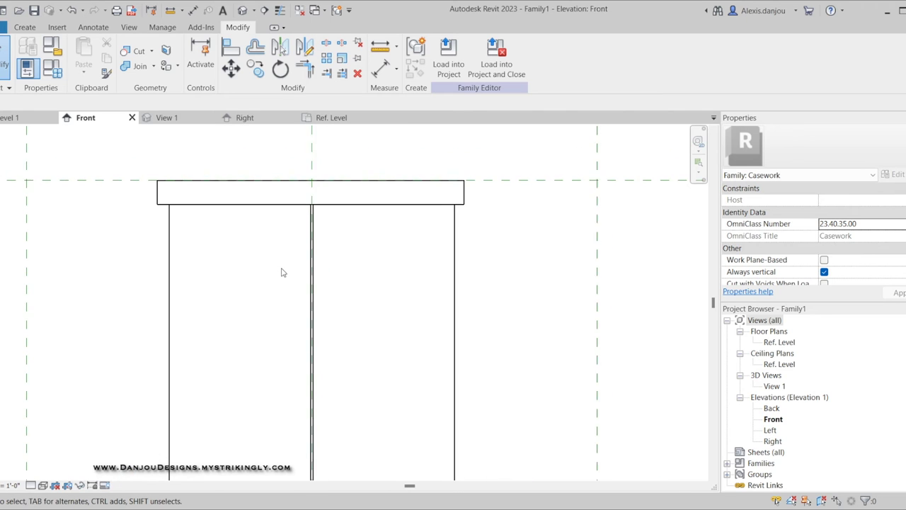
click(26, 27)
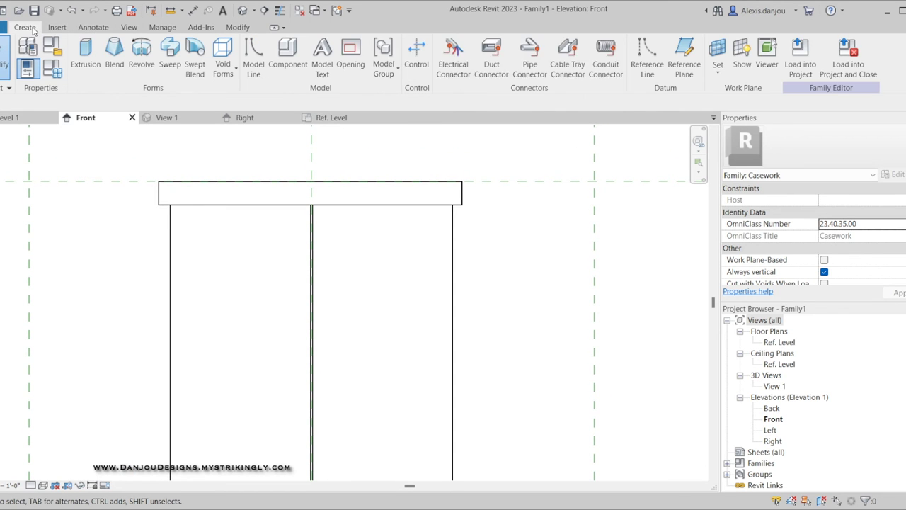
click(91, 57)
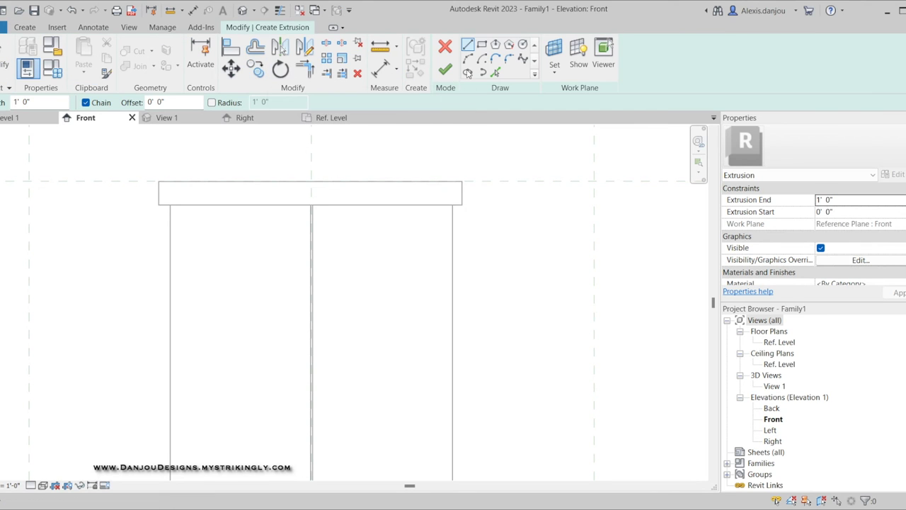
click(523, 44)
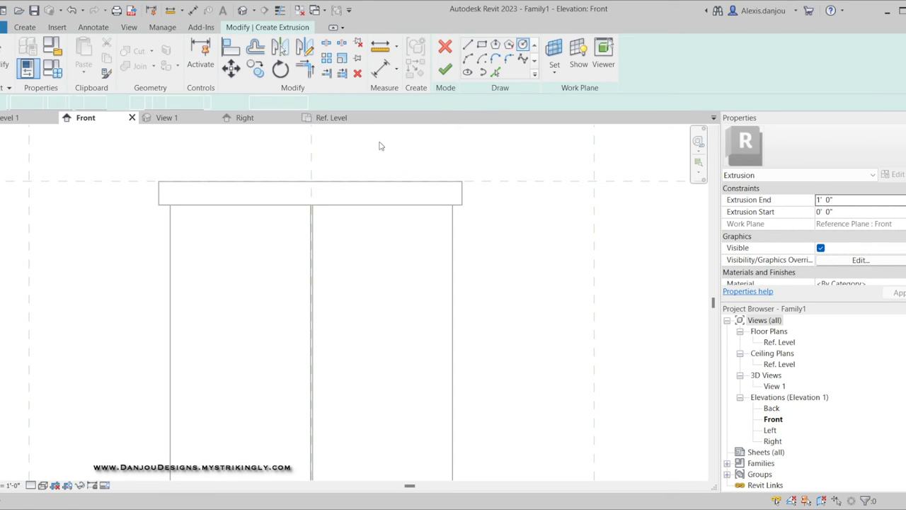
click(284, 242)
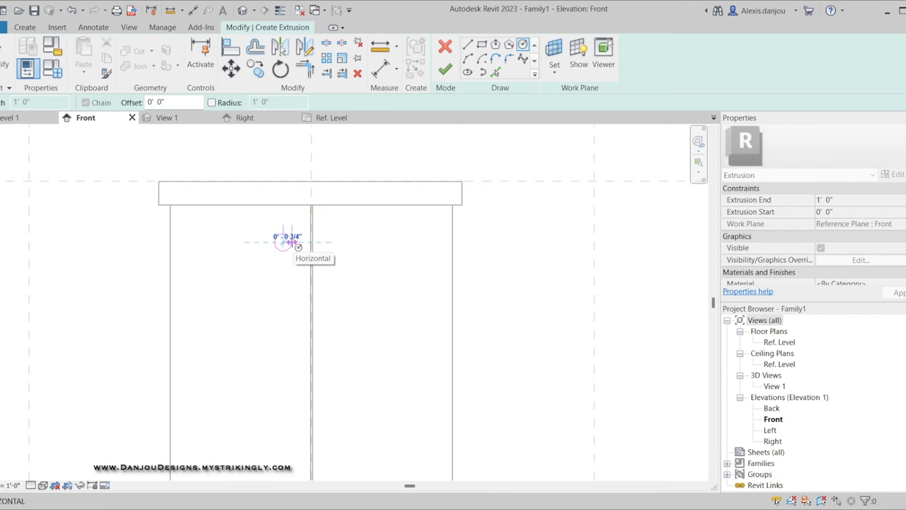
scroll(296, 246, up, 2)
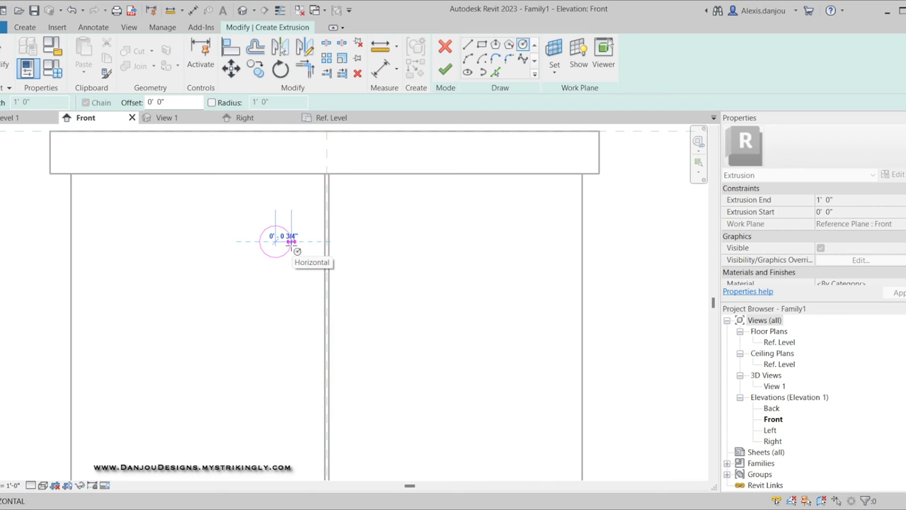
click(291, 242)
key(Escape)
key(Escape)
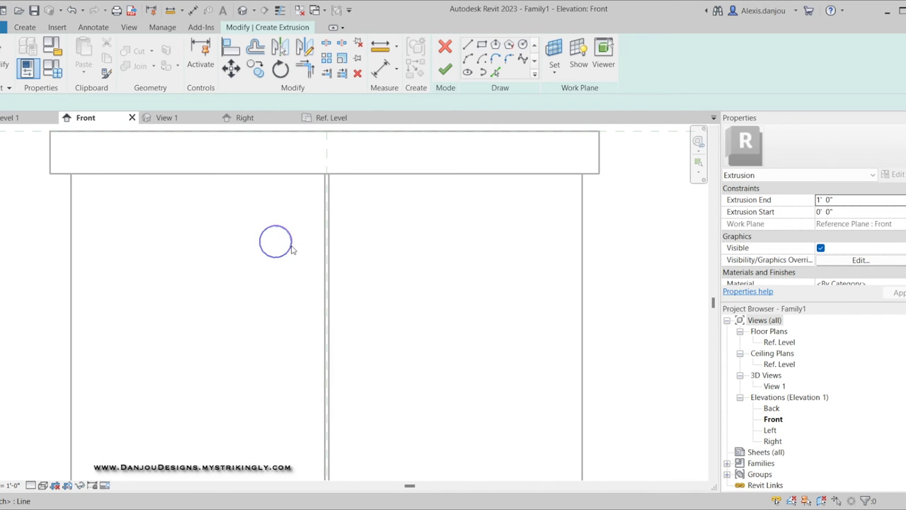
Step: Copy the circle horizontally onto the right panel, on the other side of the centerline, and finish the extrusion
click(291, 248)
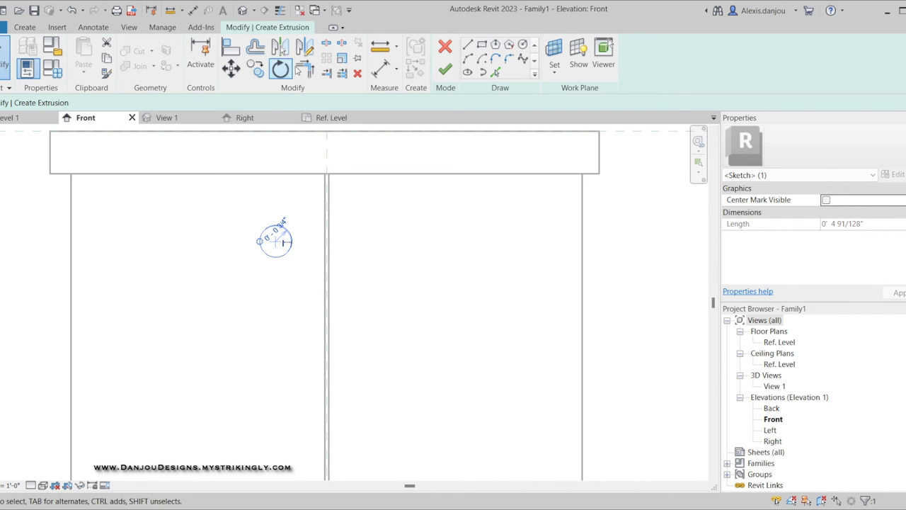
click(256, 68)
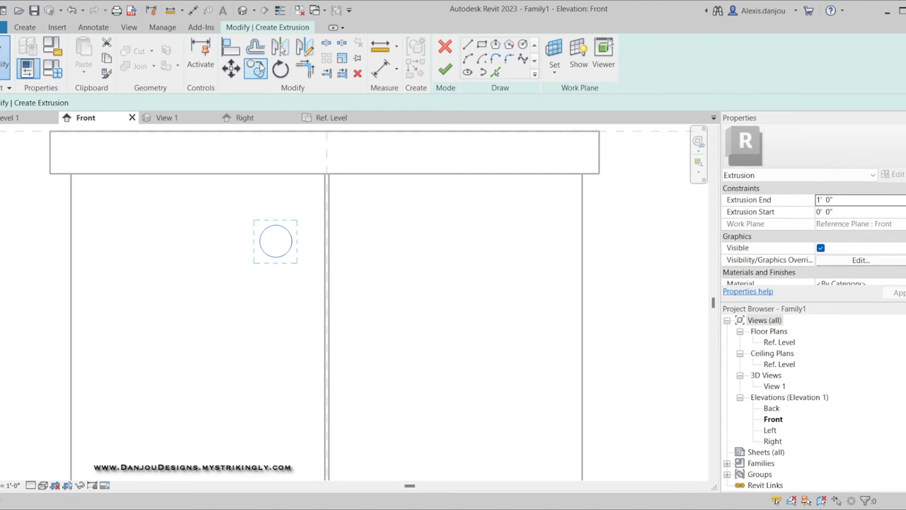
click(276, 241)
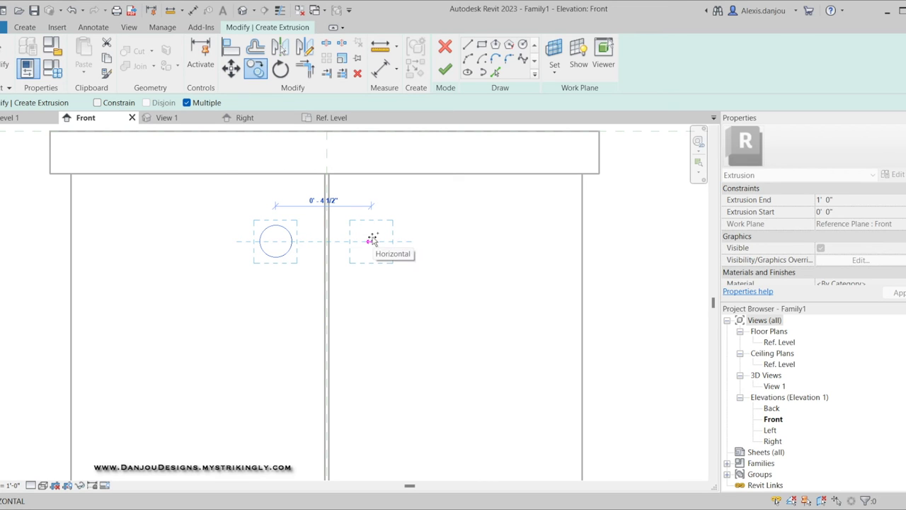
click(378, 241)
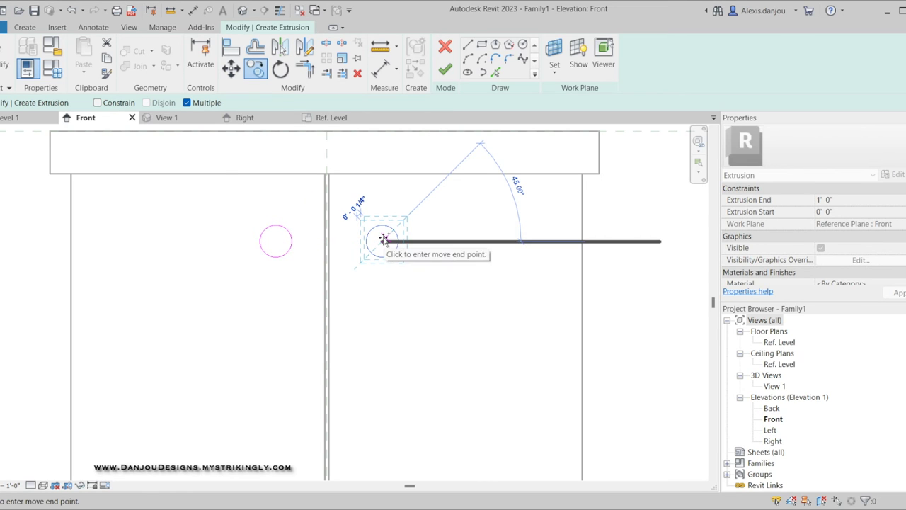
key(Escape)
key(Escape)
scroll(299, 286, down, 3)
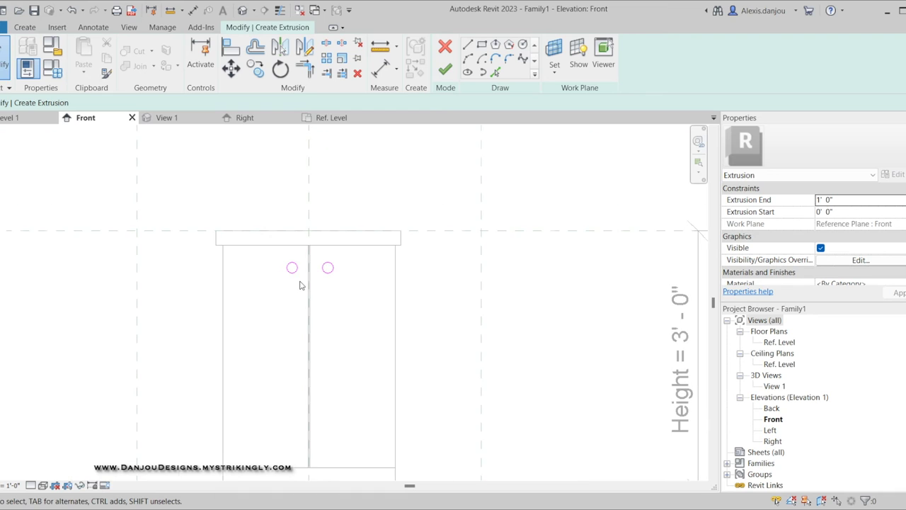
scroll(299, 285, down, 2)
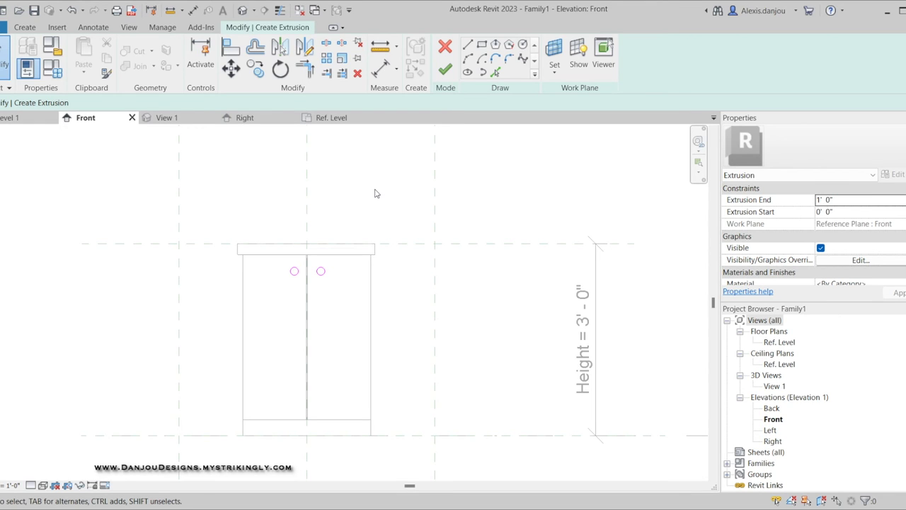
click(446, 69)
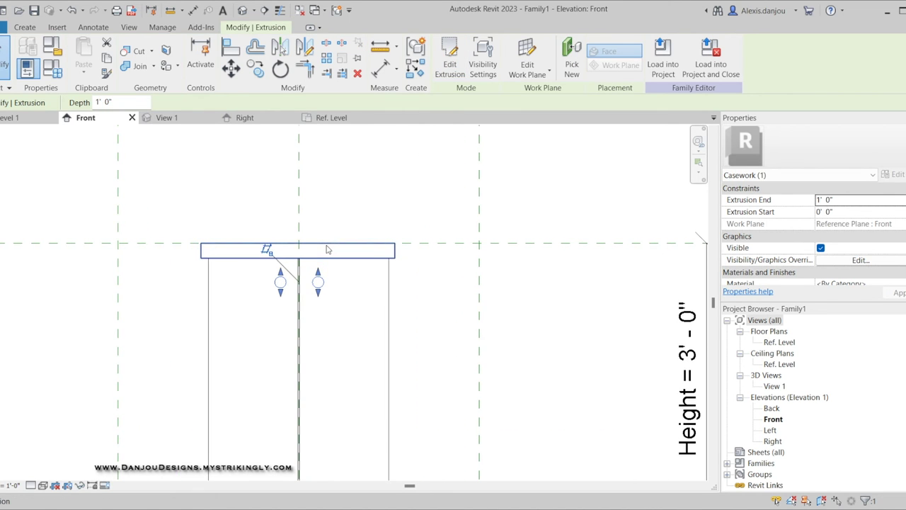
Step: In the Ref. Level plan, move the knob extrusion's back face forward to the front face of the panels
click(337, 119)
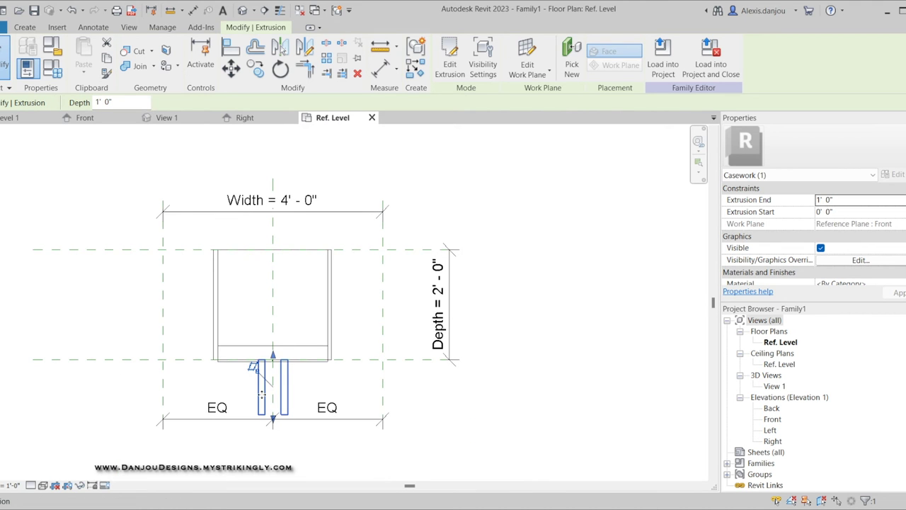
scroll(261, 395, up, 2)
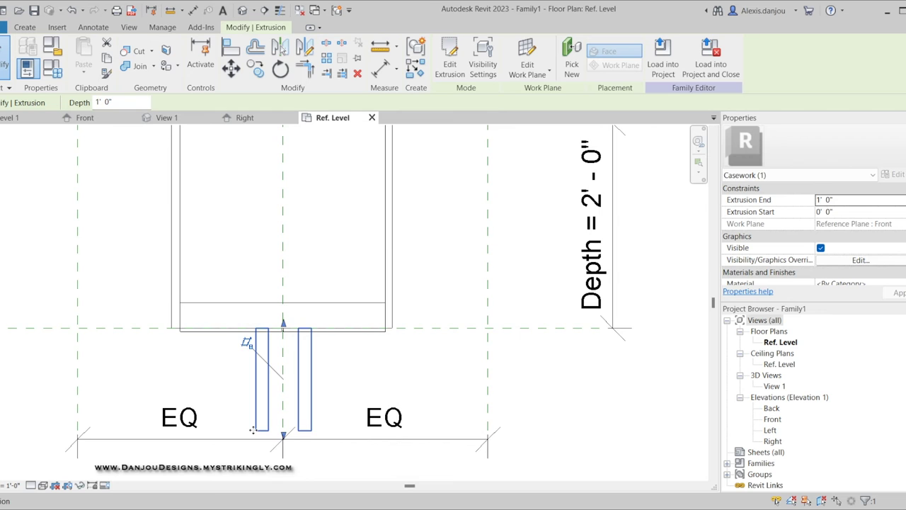
scroll(252, 430, up, 3)
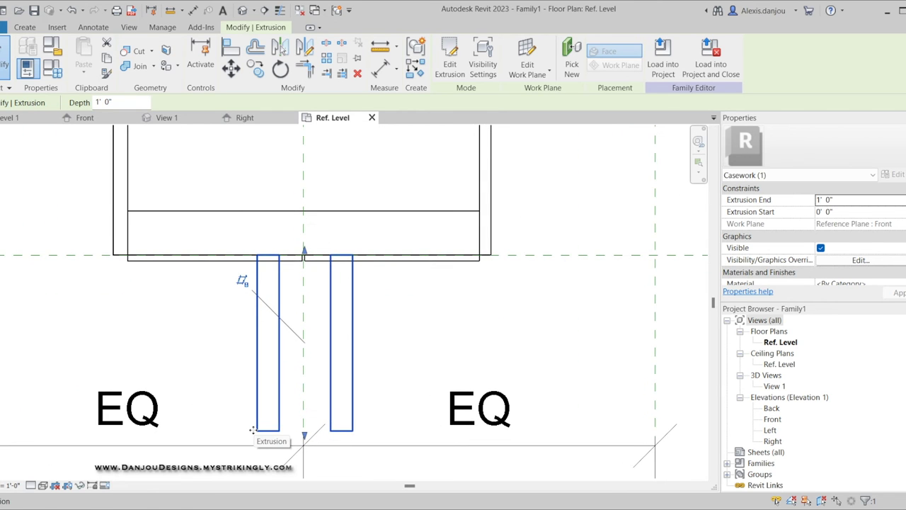
scroll(225, 335, up, 2)
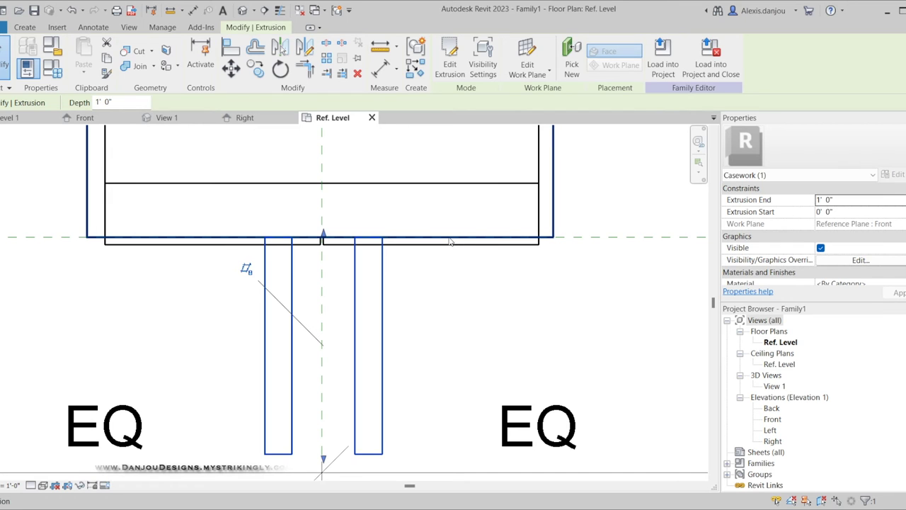
click(398, 279)
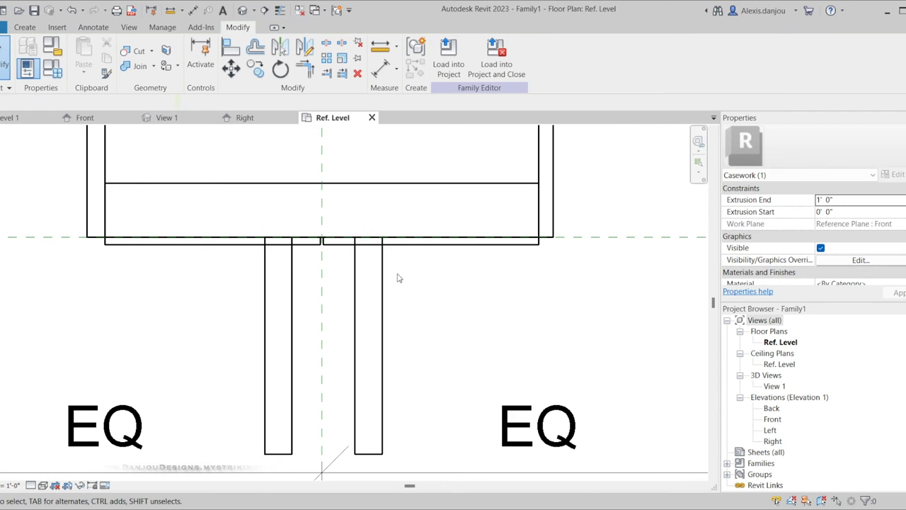
scroll(397, 279, up, 2)
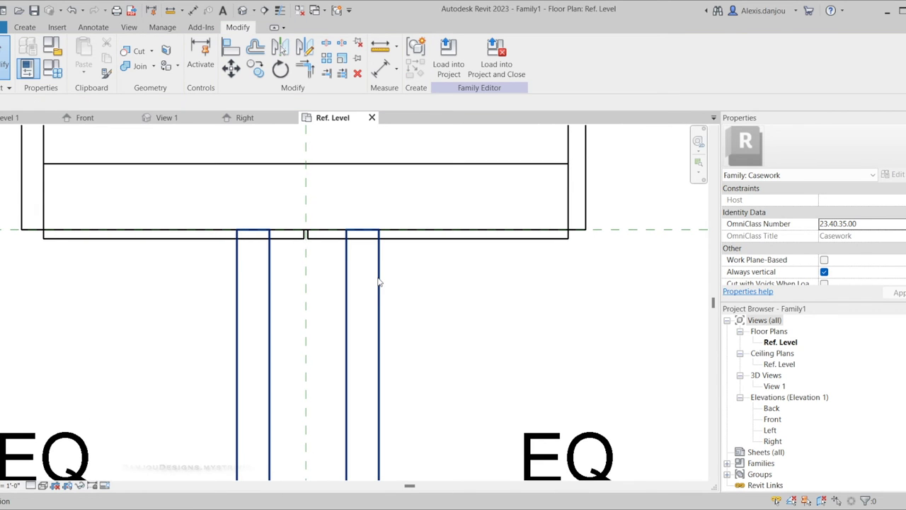
click(379, 283)
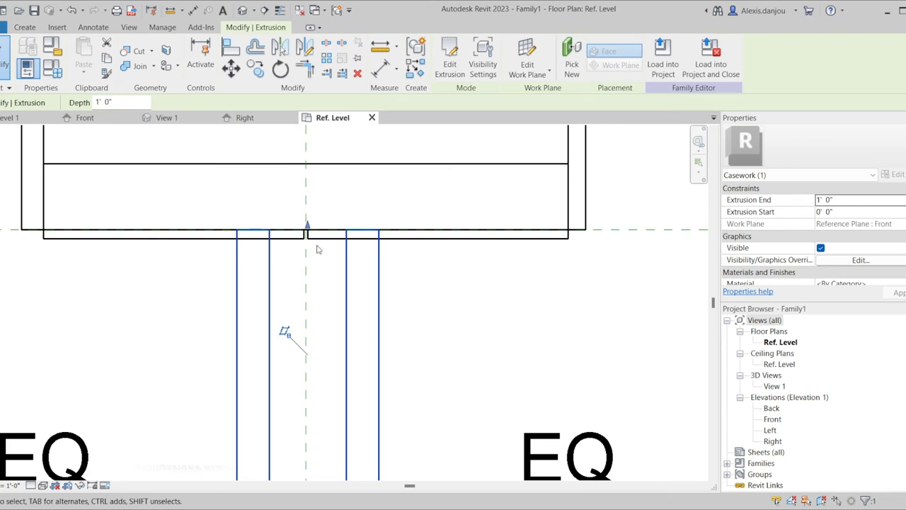
drag(309, 225, 308, 238)
click(435, 281)
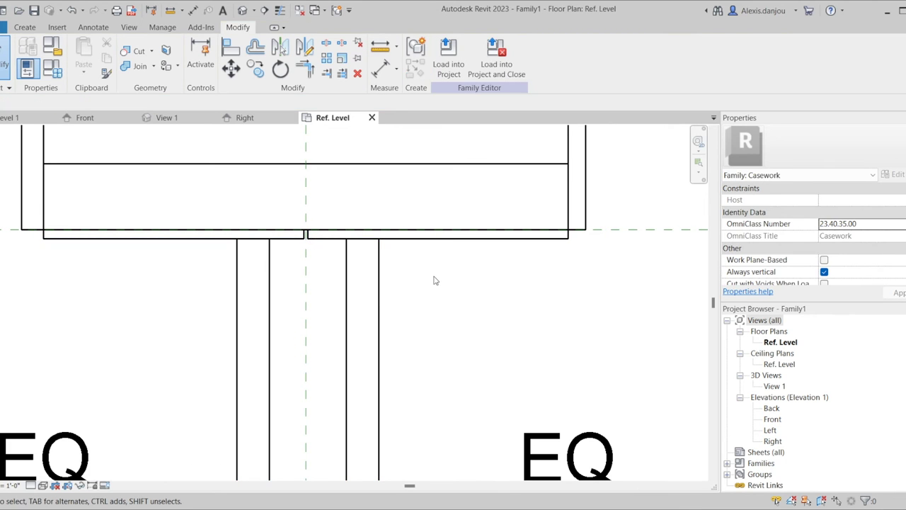
Step: Shorten the knob extrusion so both knobs project about 3/4" from the panels' front face
scroll(401, 249, down, 2)
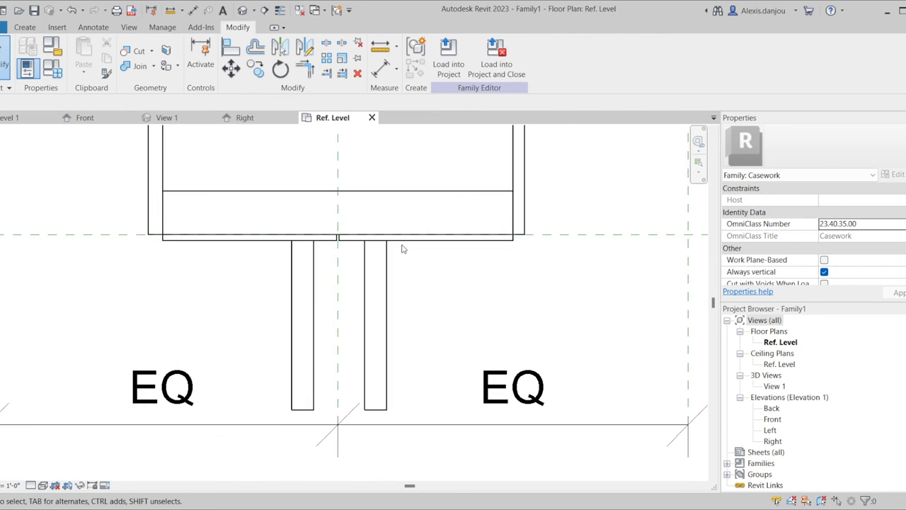
click(309, 376)
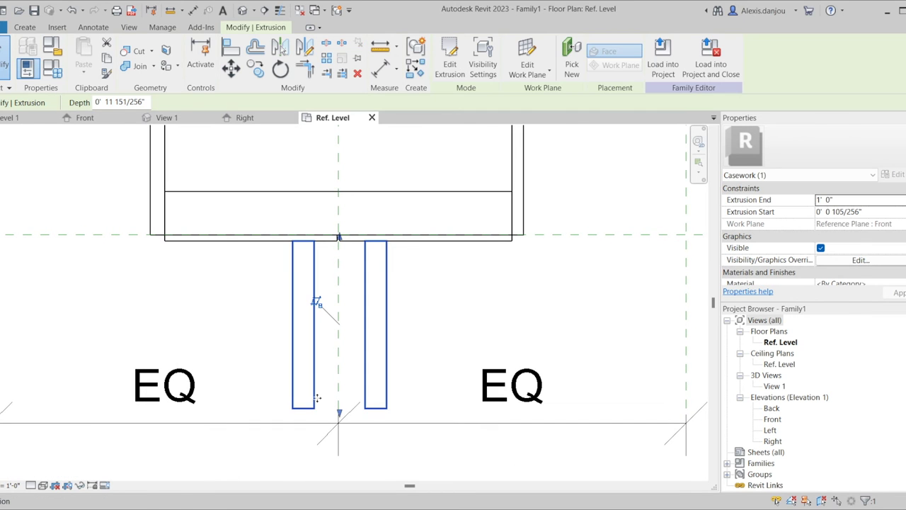
drag(343, 426, 339, 238)
scroll(340, 244, up, 3)
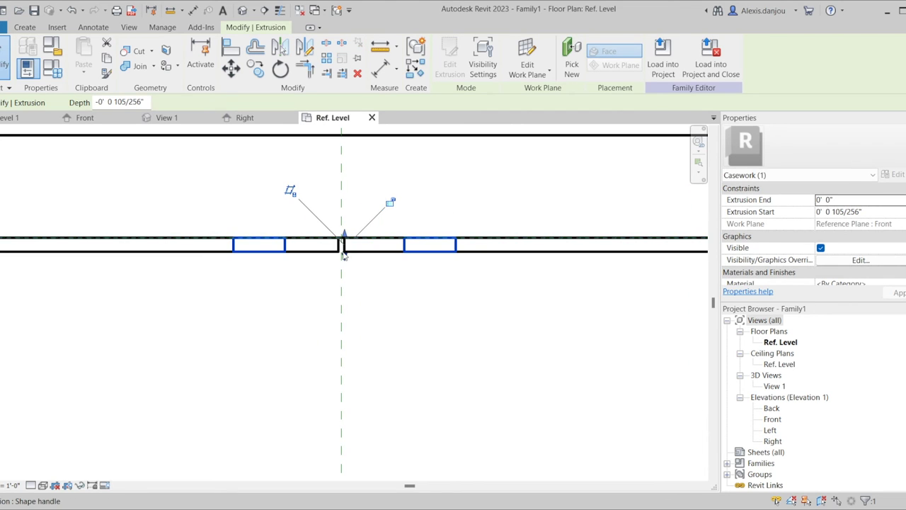
drag(345, 257, 344, 282)
drag(343, 238, 341, 251)
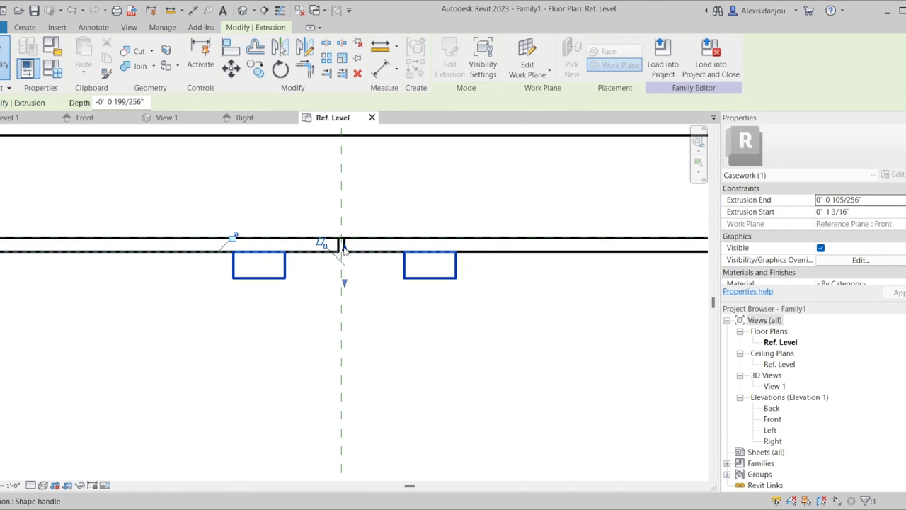
drag(345, 284, 344, 282)
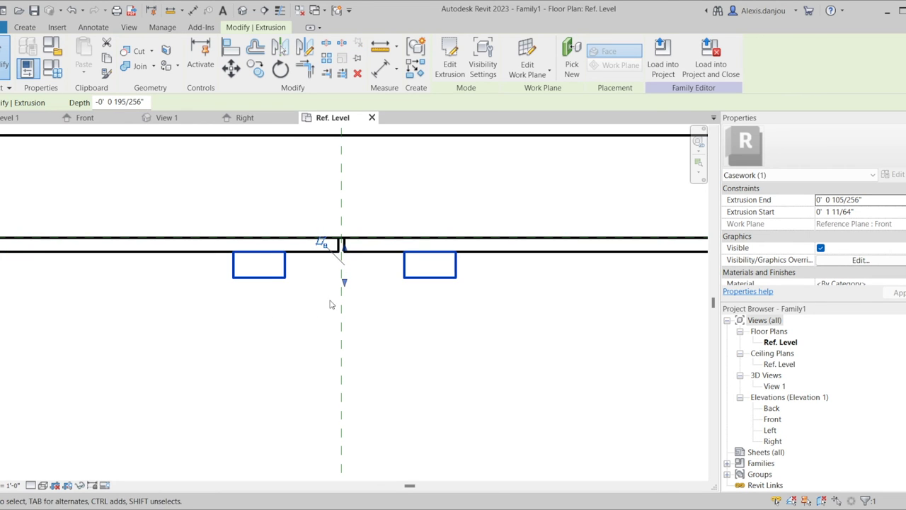
click(276, 222)
scroll(287, 340, down, 5)
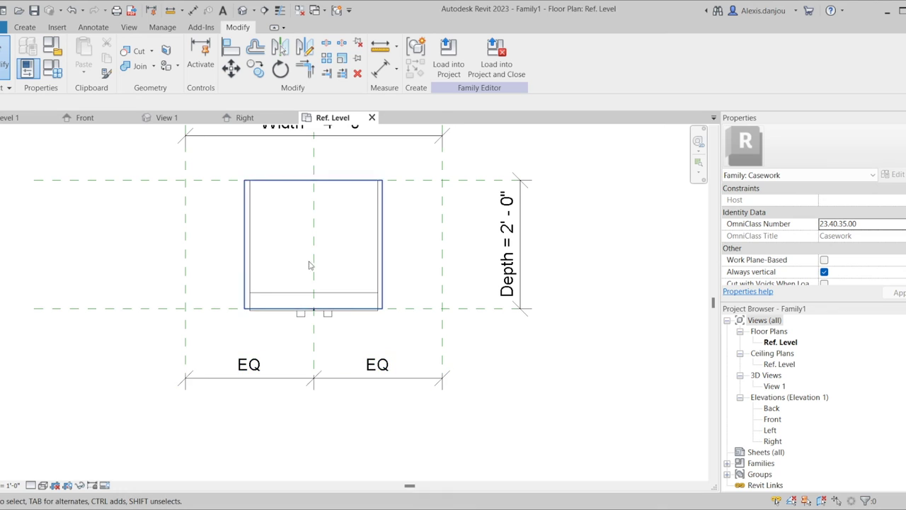
Step: Inspect the knobs on the front panels in the front and right elevations and from several sides in the 3D view
click(86, 119)
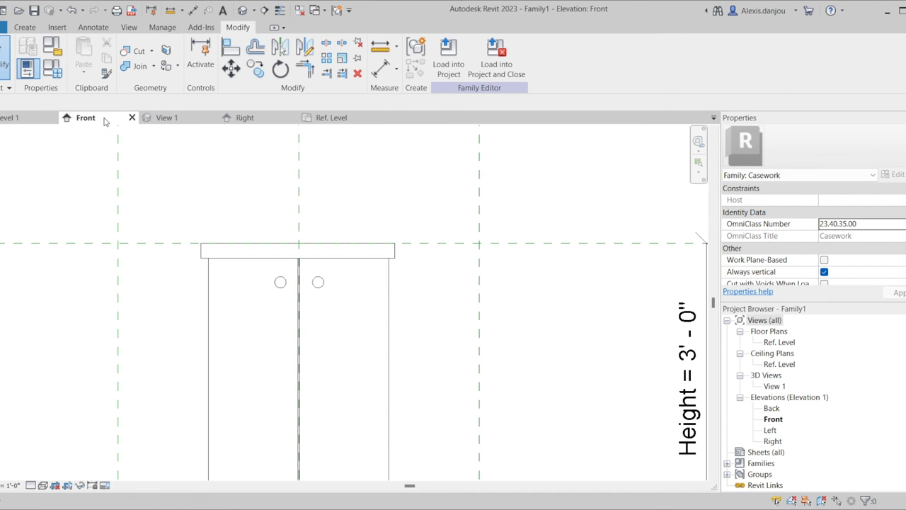
click(179, 119)
click(238, 119)
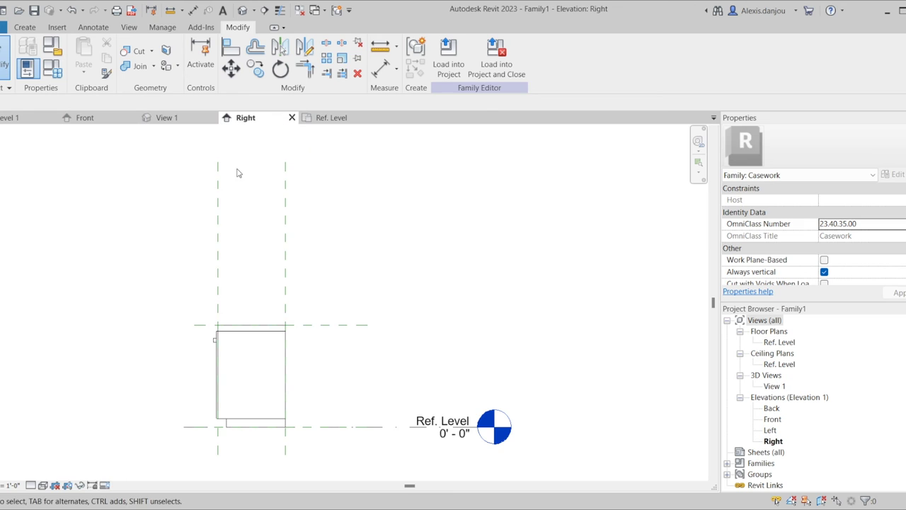
scroll(191, 425, up, 5)
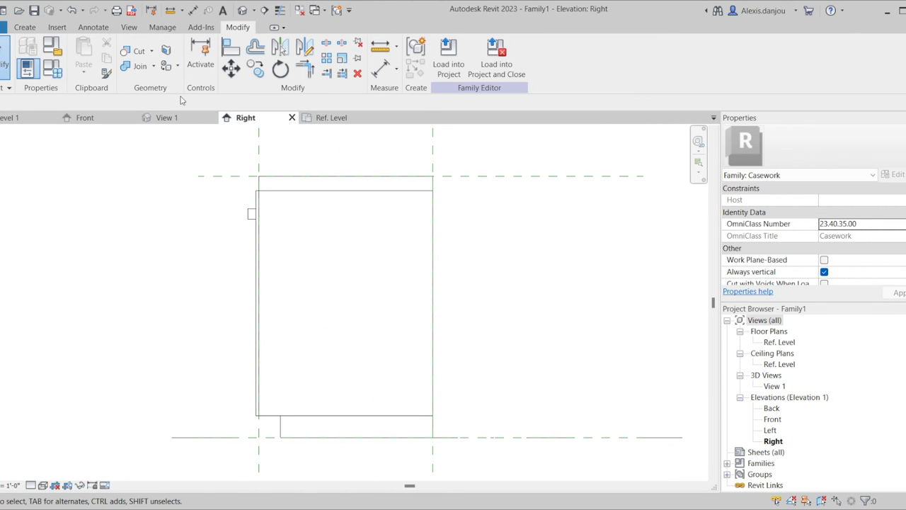
click(161, 118)
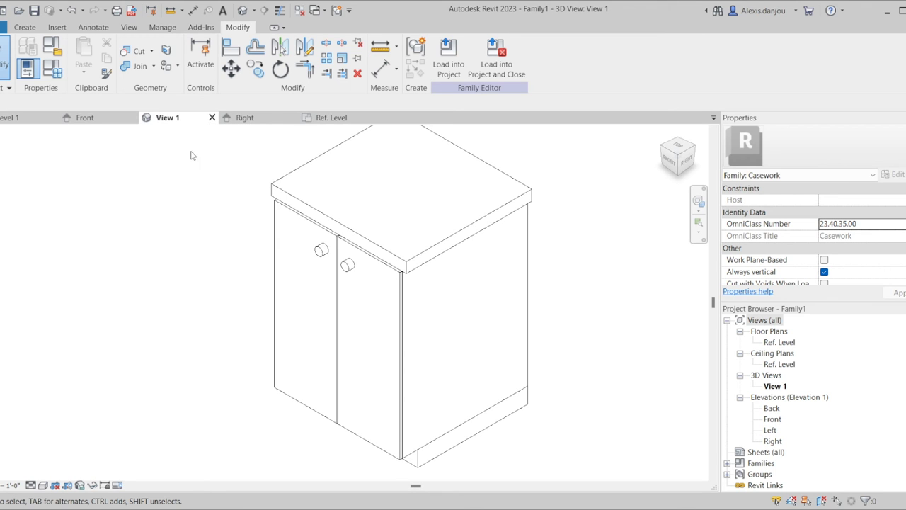
click(664, 161)
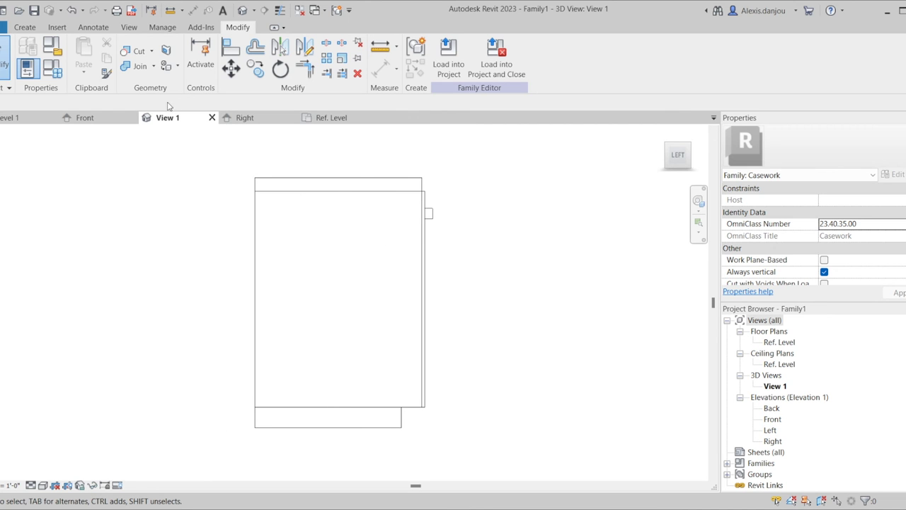
click(90, 125)
scroll(310, 186, down, 2)
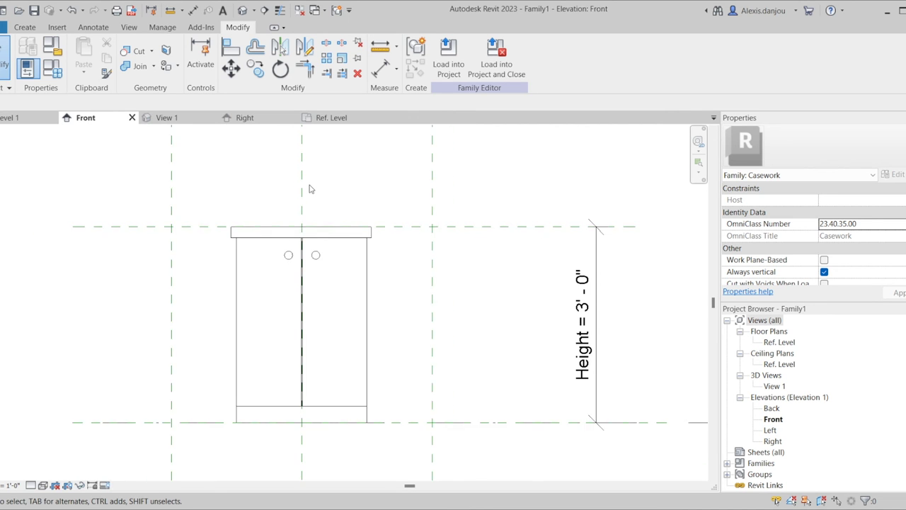
click(181, 122)
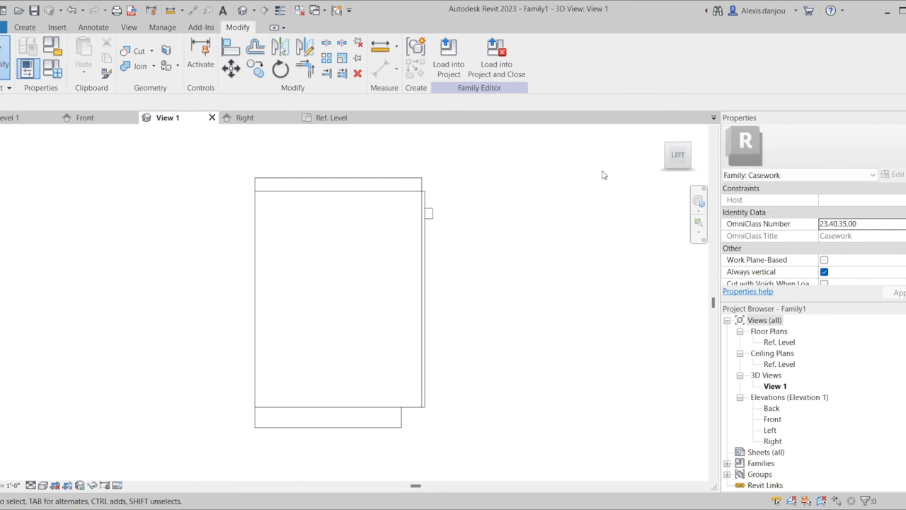
click(685, 148)
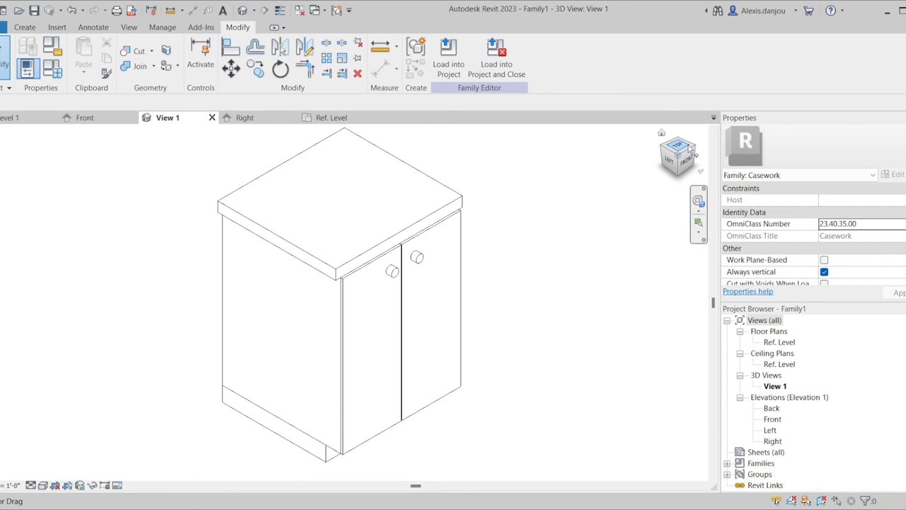
click(691, 157)
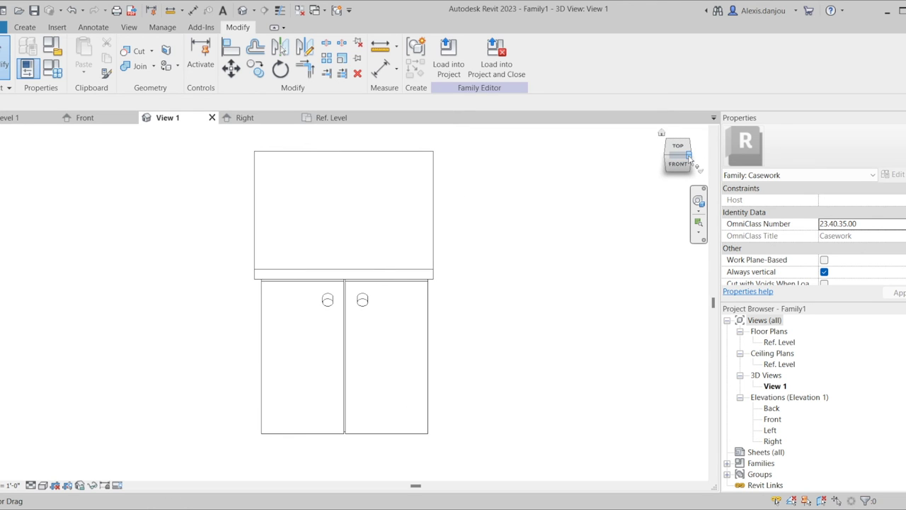
click(696, 142)
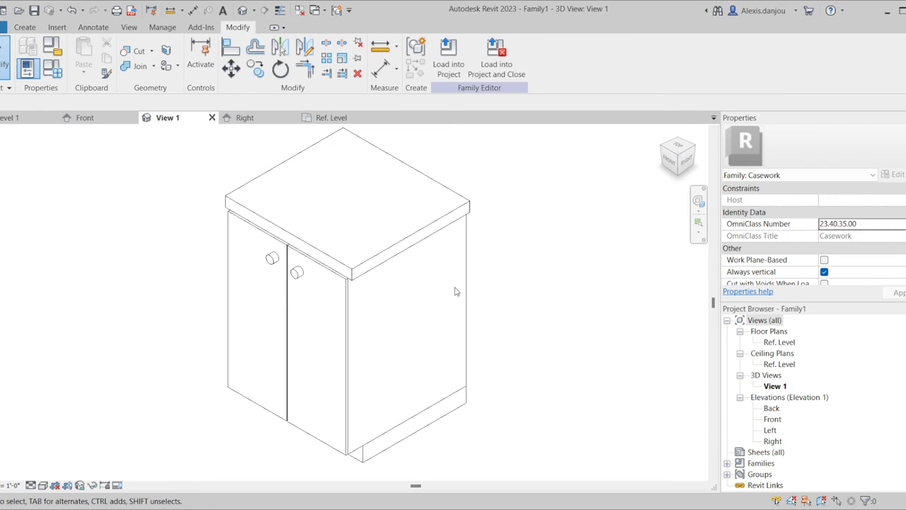
Step: Find Marble in the material library, add it to the project materials and assign it to the top slab
click(413, 239)
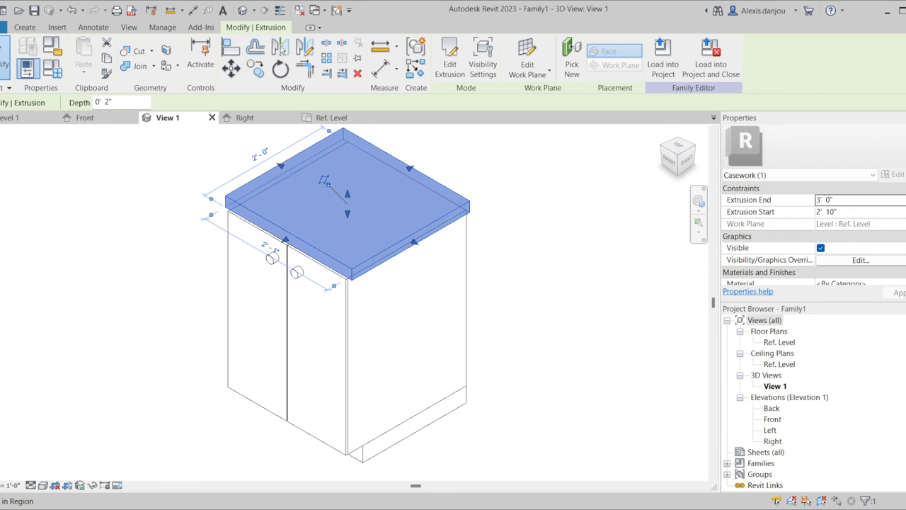
scroll(784, 240, down, 2)
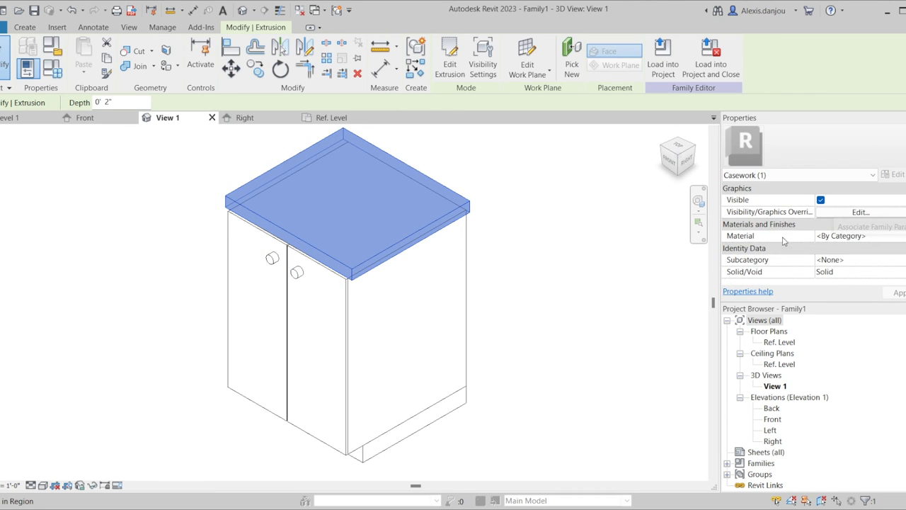
click(904, 240)
click(904, 238)
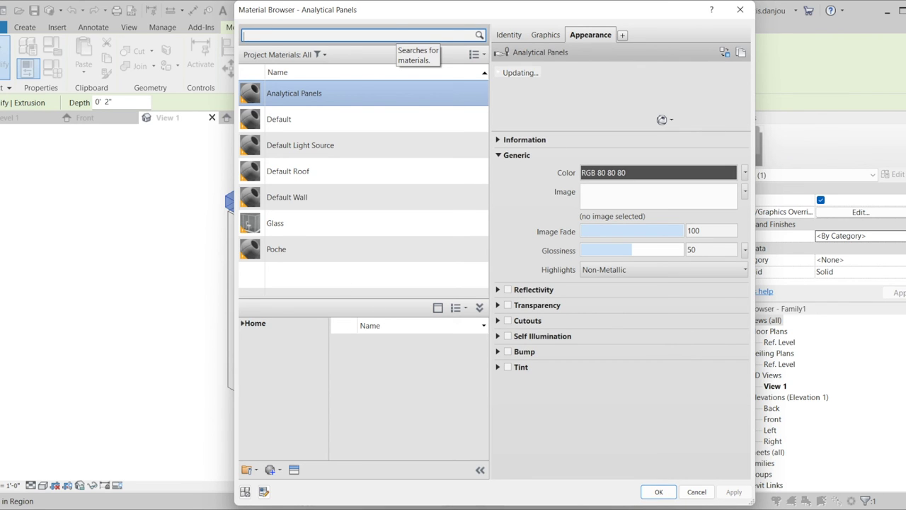
text(arble)
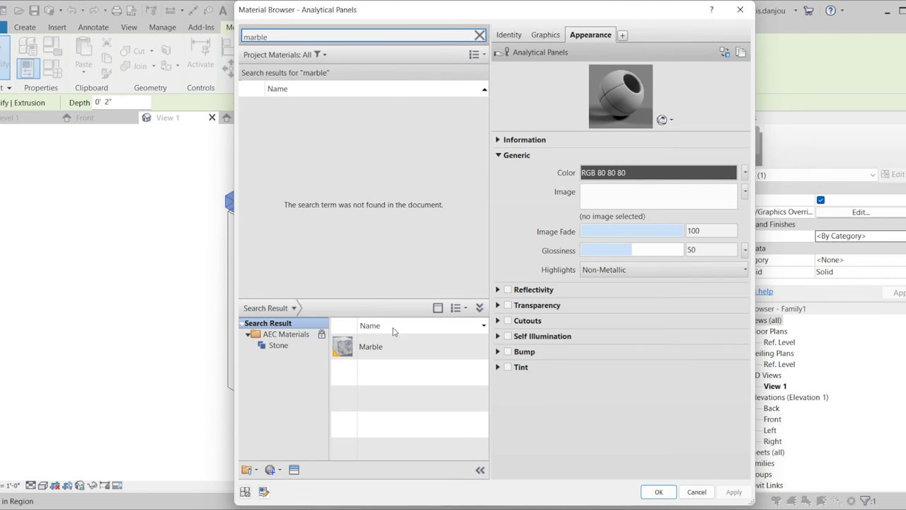
mouse_move(418, 343)
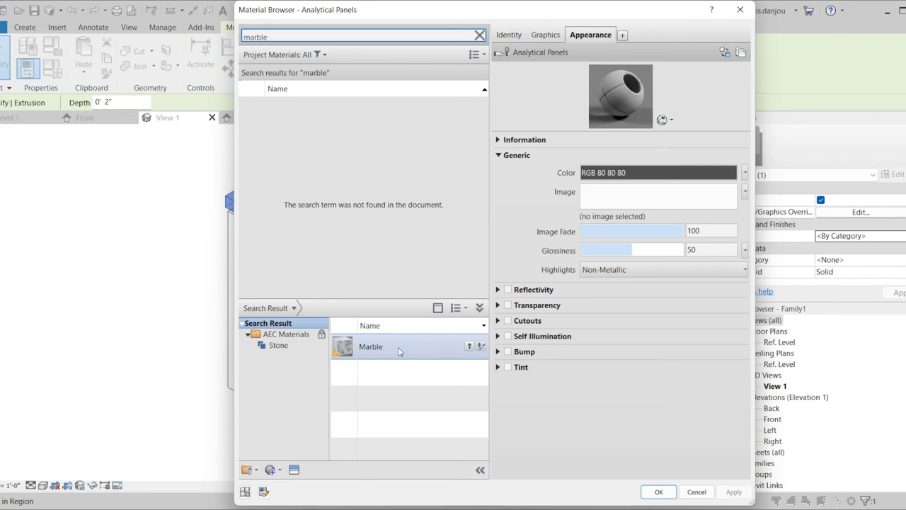
click(469, 346)
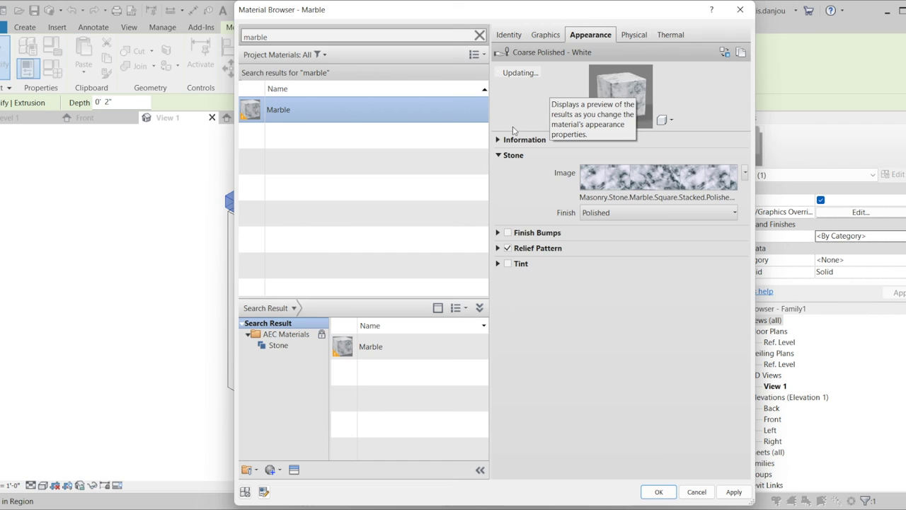
click(732, 492)
click(656, 490)
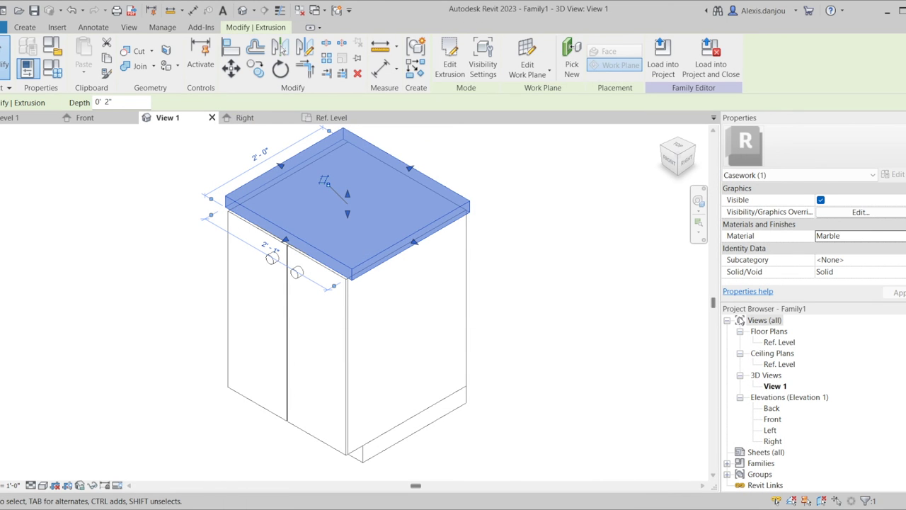
click(605, 333)
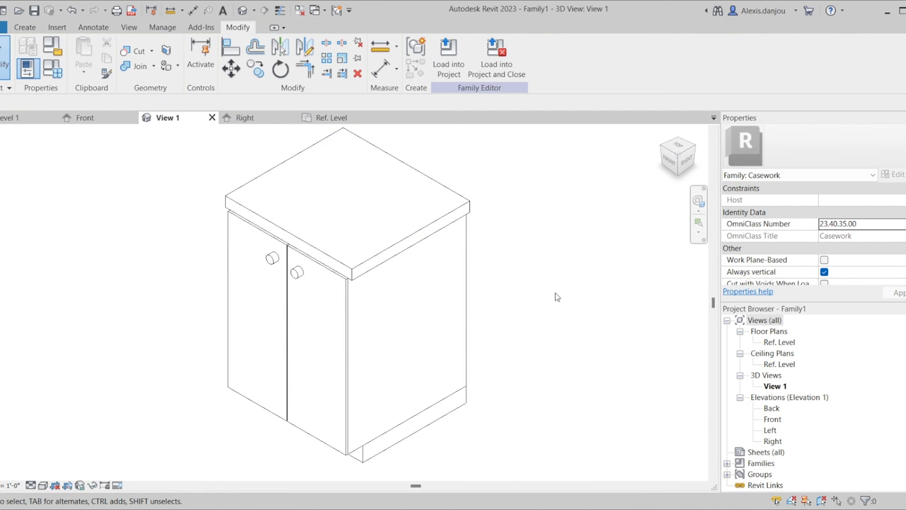
Step: Open the cabinet body's material setting, search the library for wood and add the Wood material to the project materials
click(468, 259)
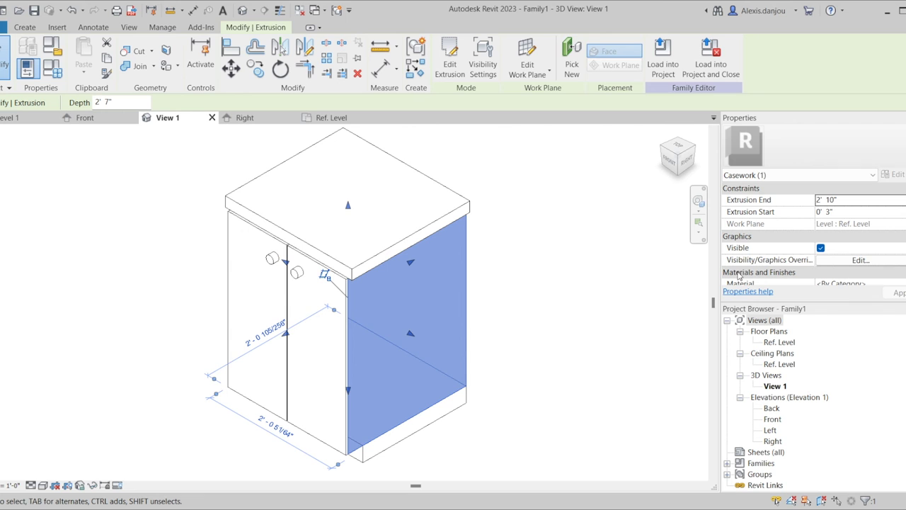
scroll(862, 259, down, 1)
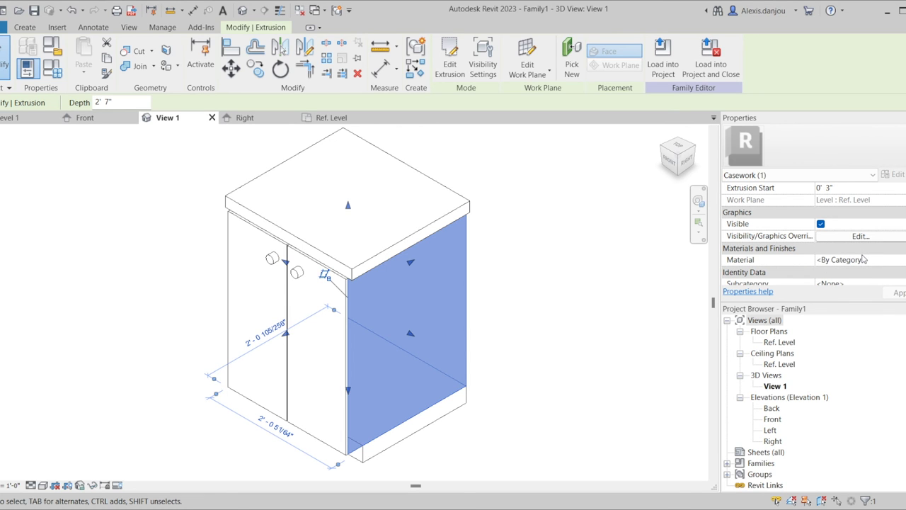
click(901, 260)
click(901, 260)
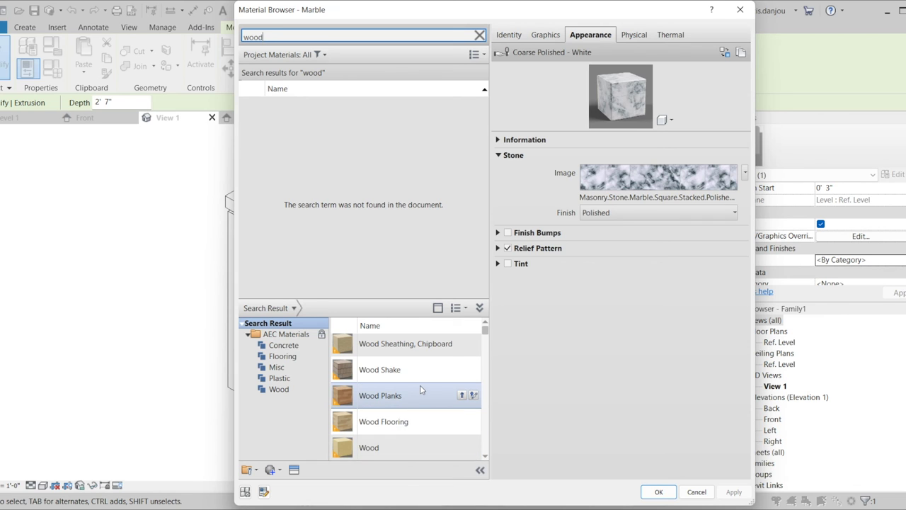
scroll(420, 393, down, 3)
scroll(409, 386, up, 3)
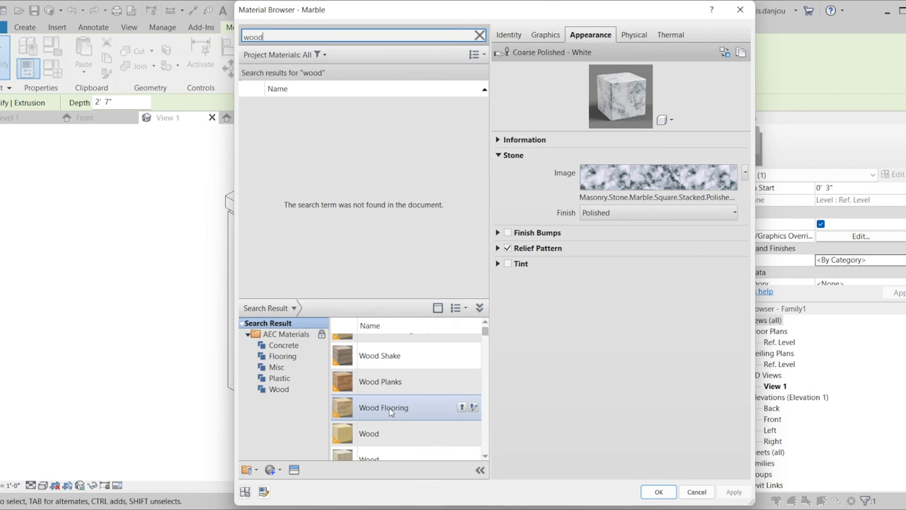
click(397, 434)
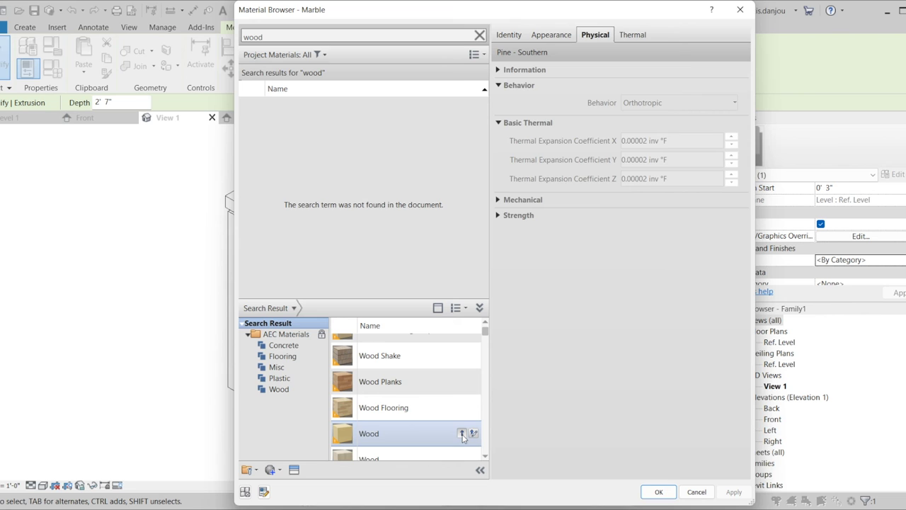
click(461, 433)
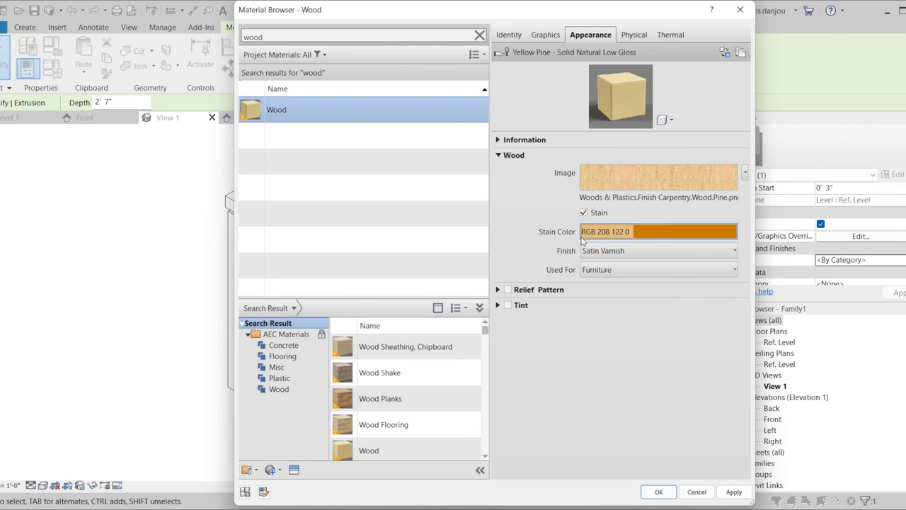
Step: Check the Wood material's graphics and appearance settings and assign it to the cabinet body
click(546, 35)
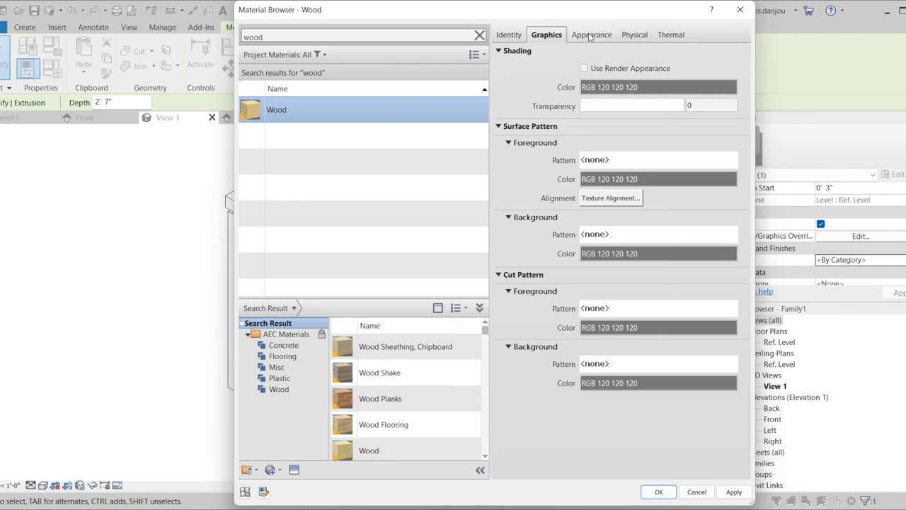
click(590, 35)
click(734, 492)
click(657, 496)
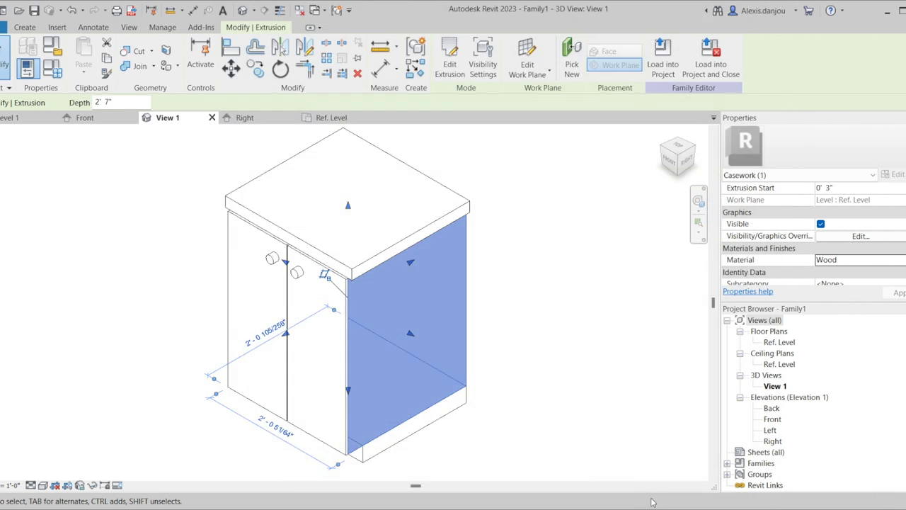
key(Escape)
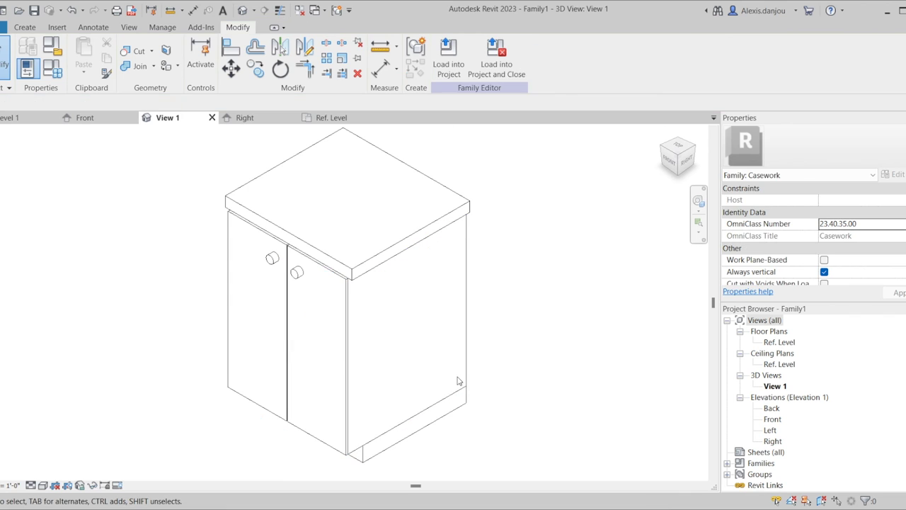
Step: Assign the existing Wood project material to the two front panels
click(345, 355)
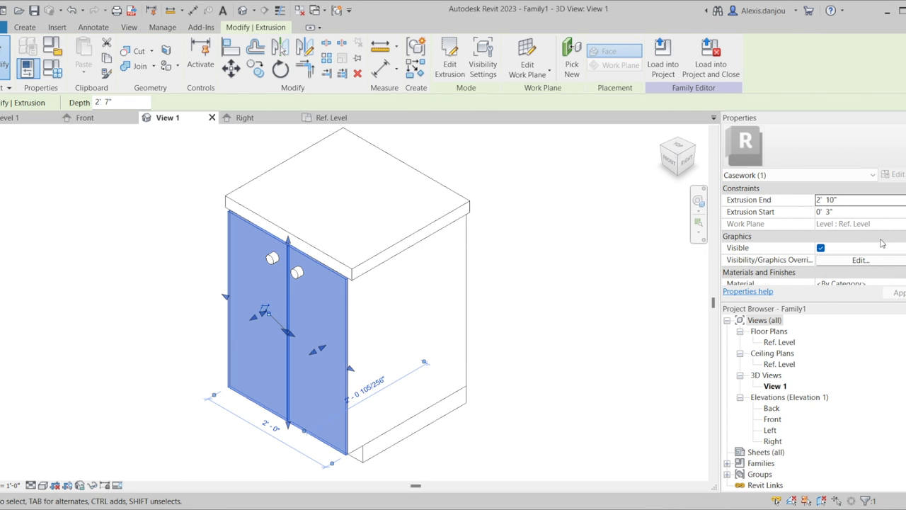
scroll(881, 242, down, 3)
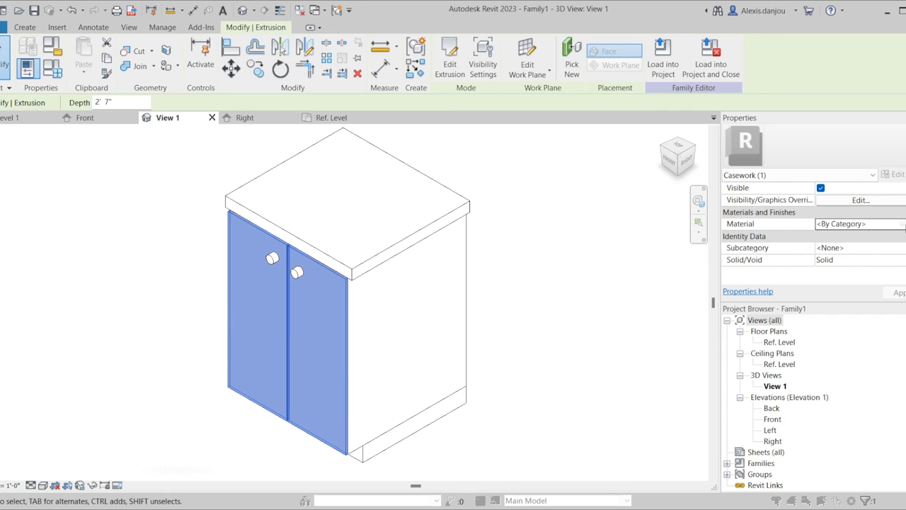
click(904, 225)
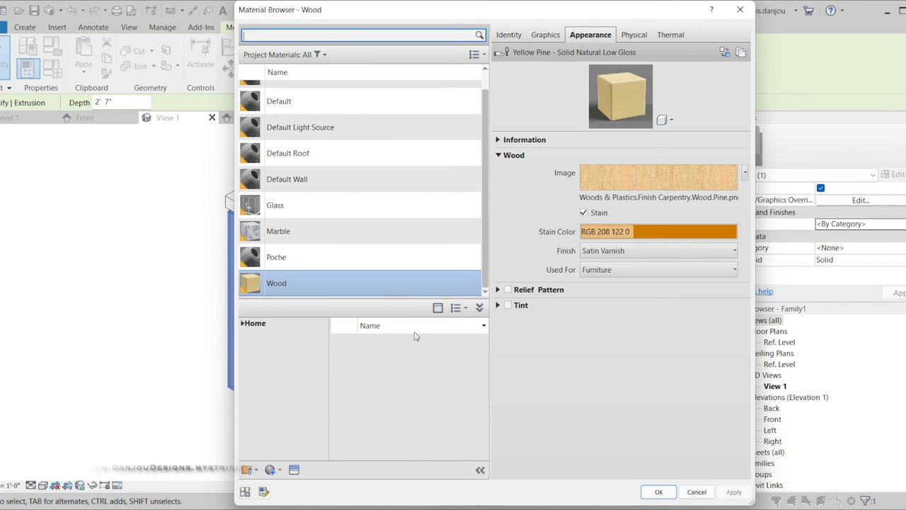
click(657, 492)
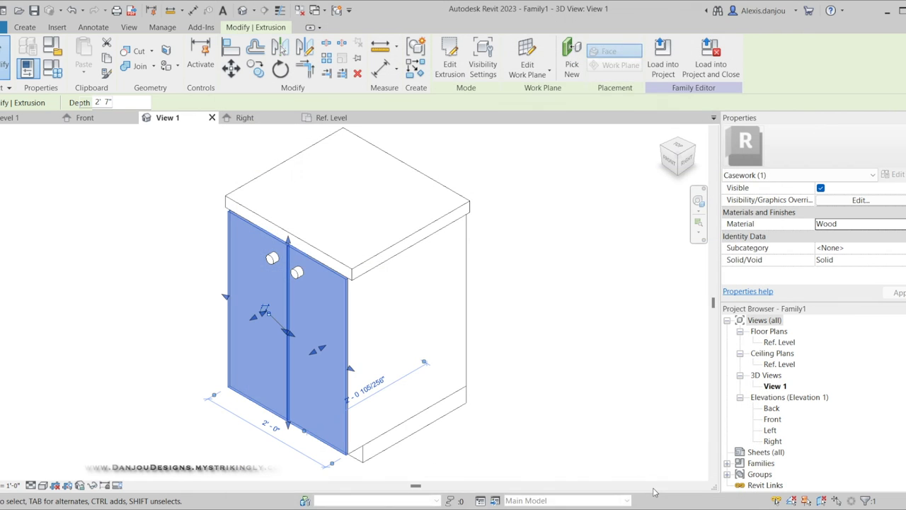
key(Escape)
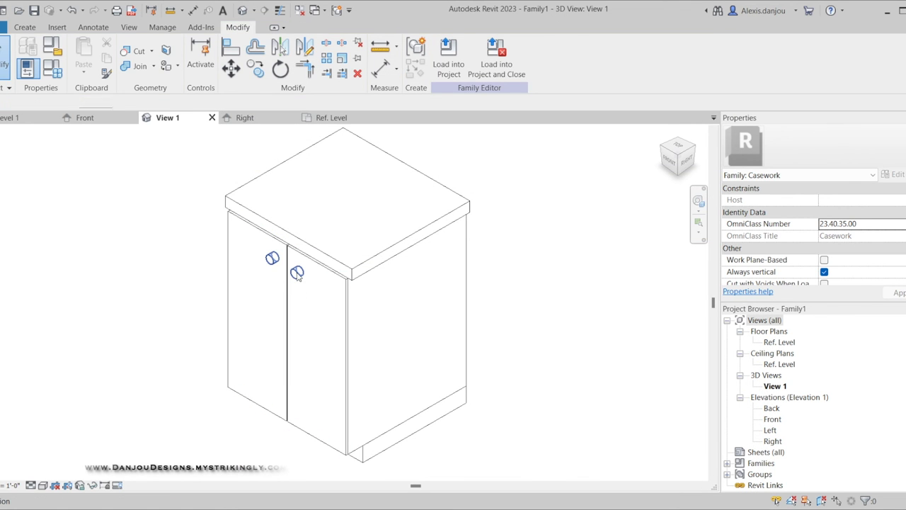
Step: Search the material library for chrome, add Steel, Chrome Plated to the project materials and assign it to the two knobs
click(298, 274)
click(843, 224)
click(898, 224)
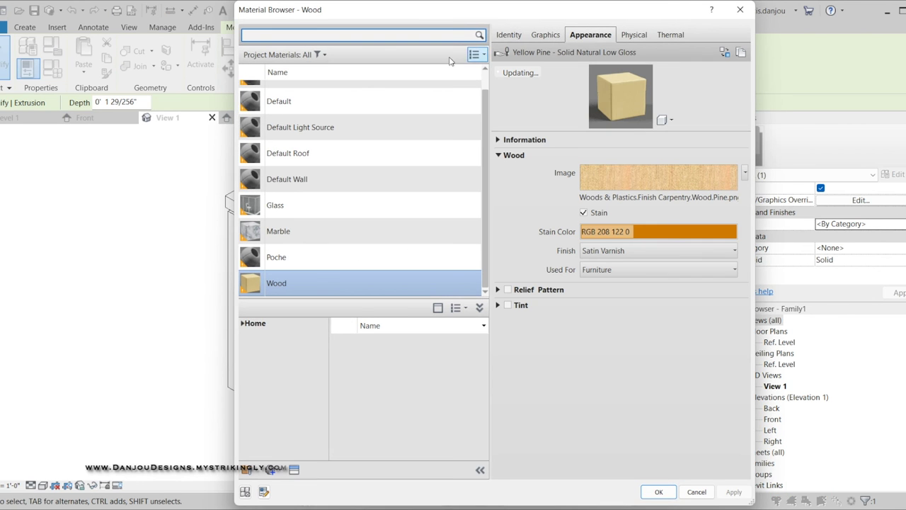
text(chrome)
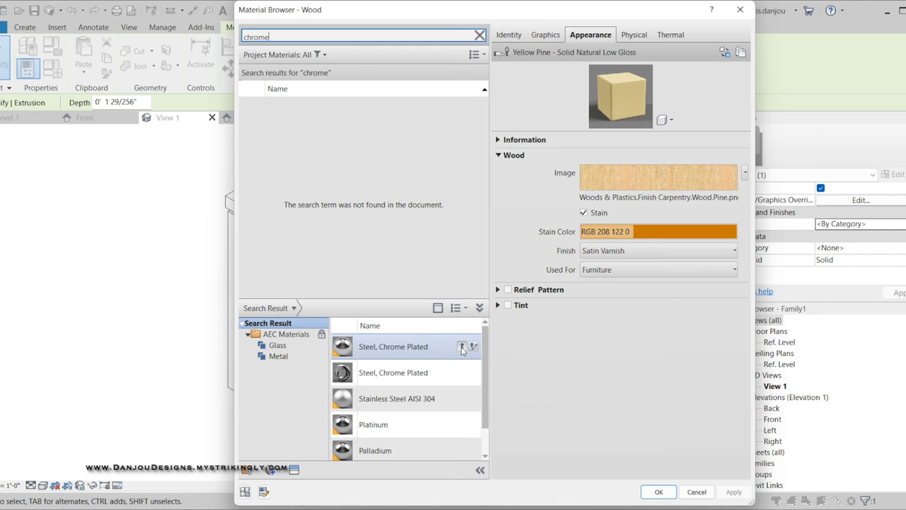
click(462, 347)
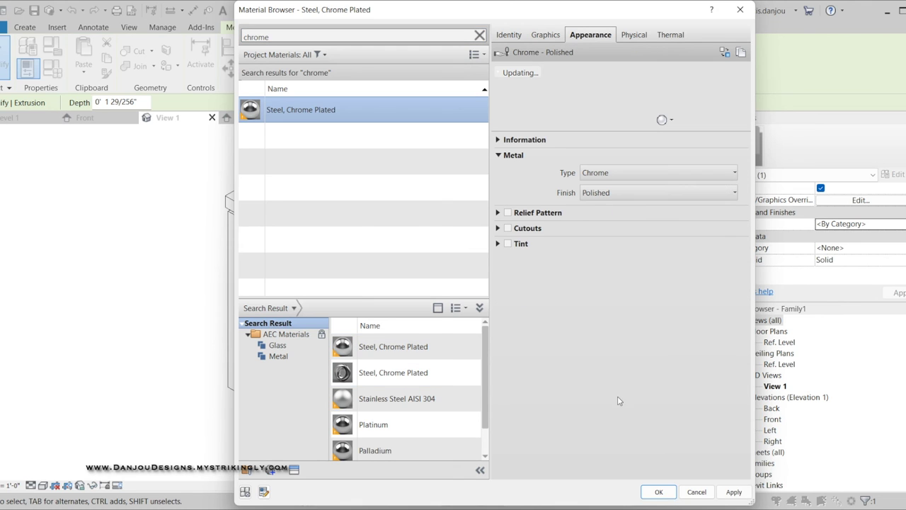
click(734, 491)
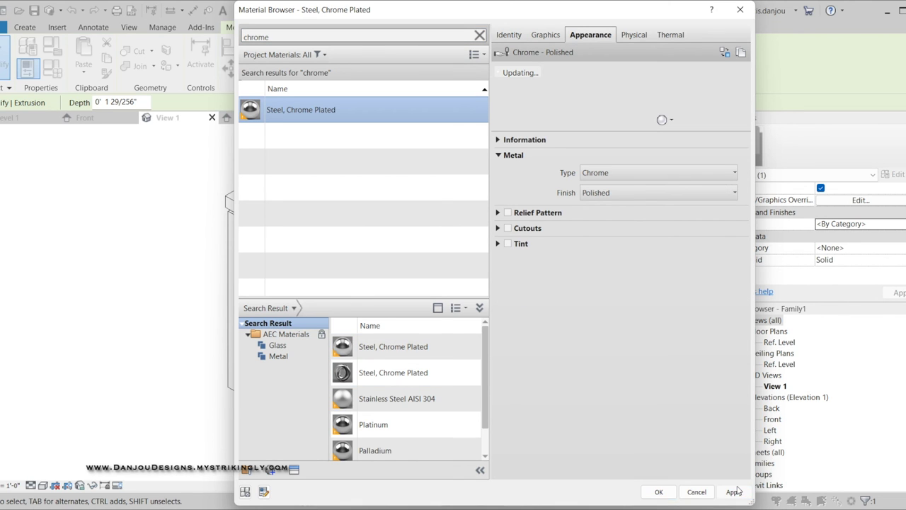
click(659, 492)
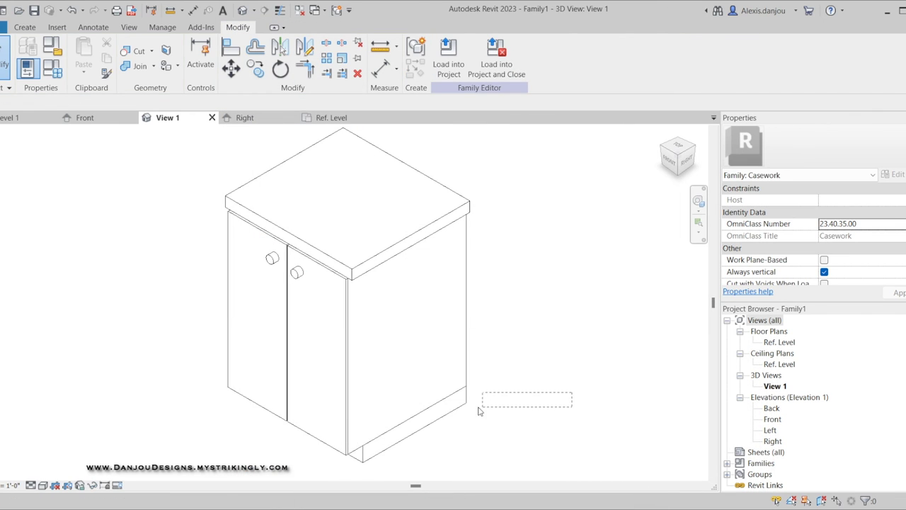
Step: Assign the Wood material to the recessed base and display the cabinet with material textures in the 3D view
click(457, 418)
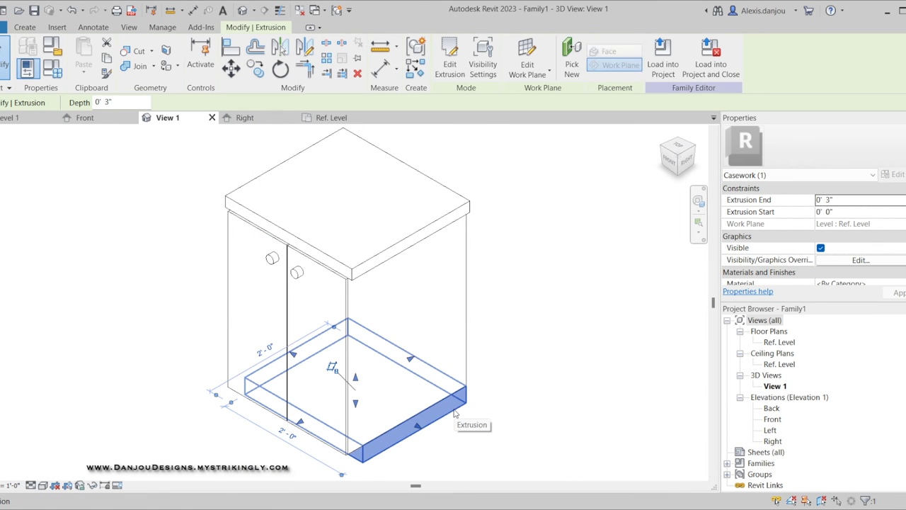
scroll(859, 228, down, 3)
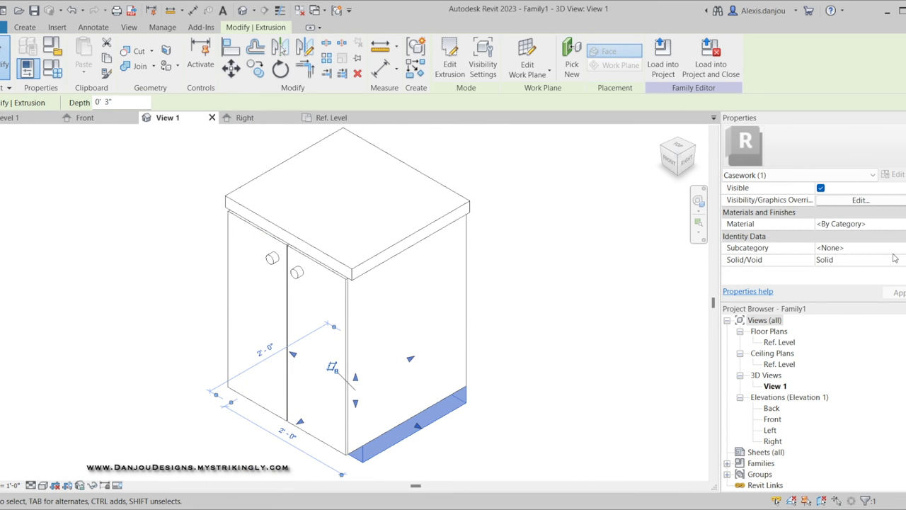
click(901, 224)
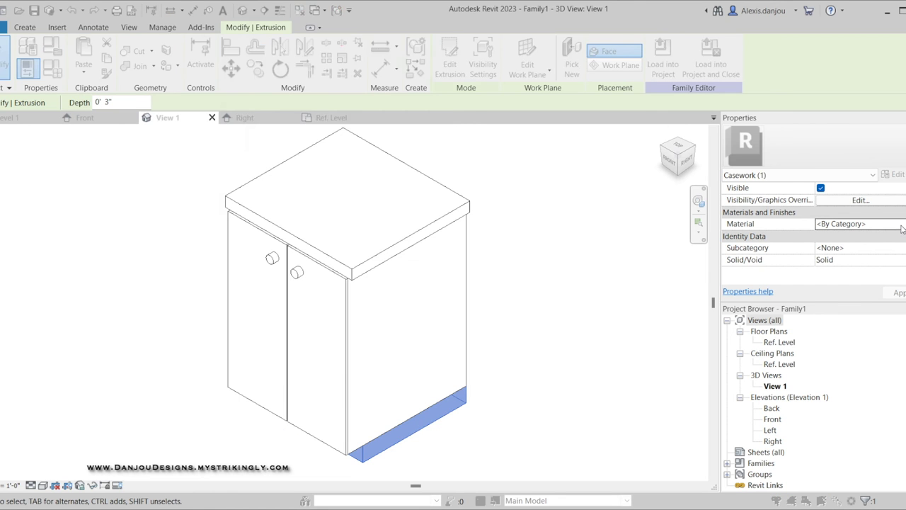
click(901, 224)
click(407, 278)
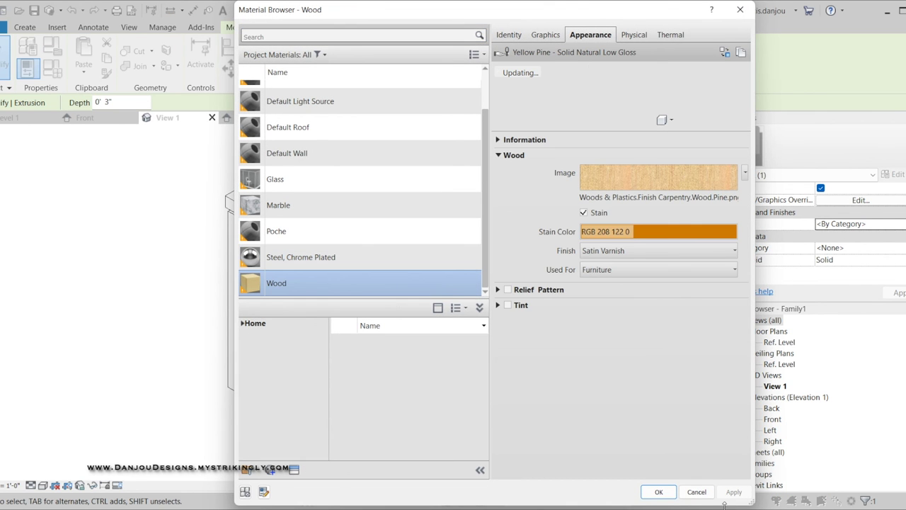
click(665, 495)
click(179, 389)
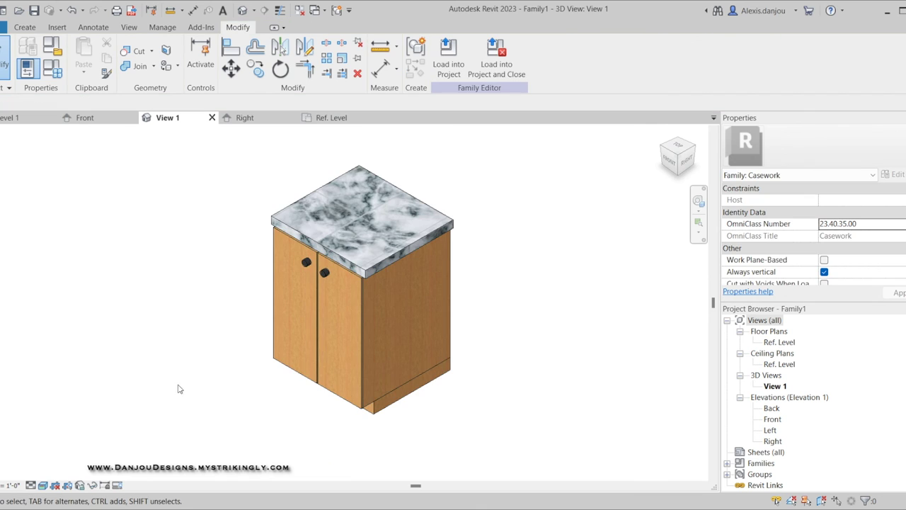
click(493, 60)
click(449, 259)
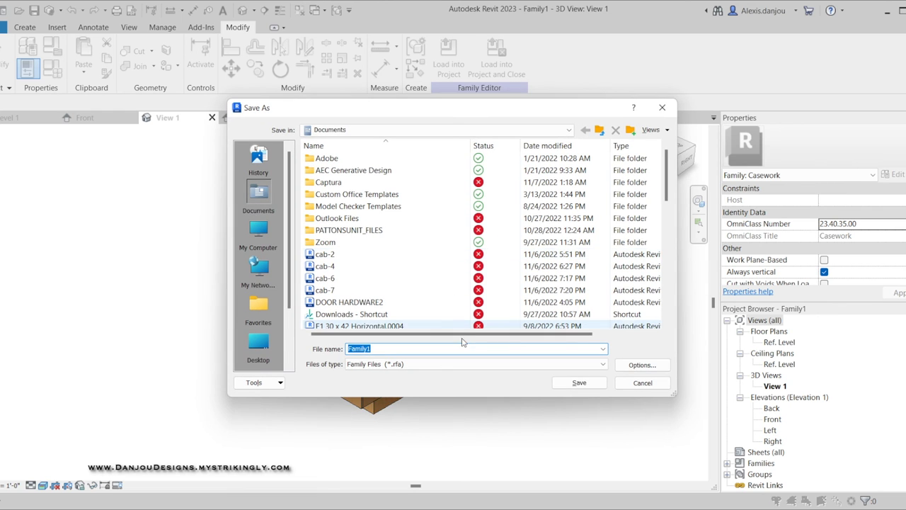
click(570, 383)
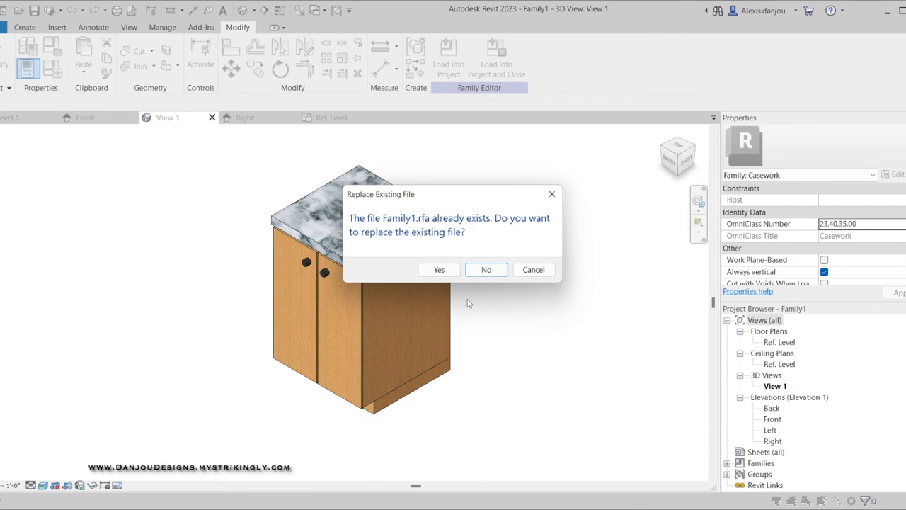
click(532, 270)
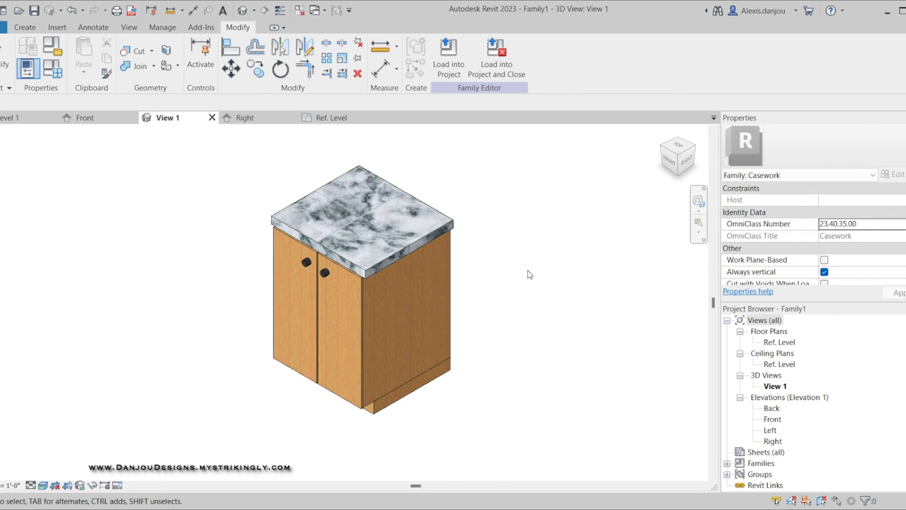
Step: Save the family as TEST CABINET, close it and load it into the DOCENT STATION_ID320 project
click(508, 71)
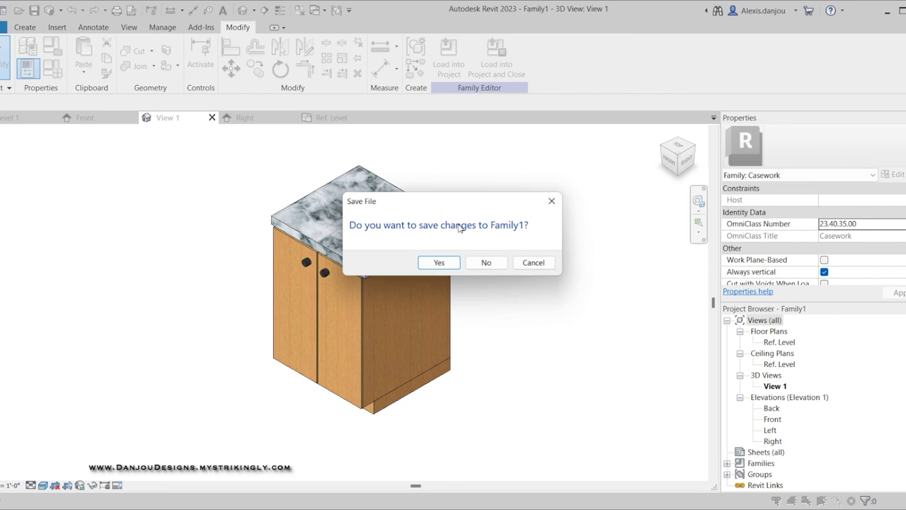
click(459, 262)
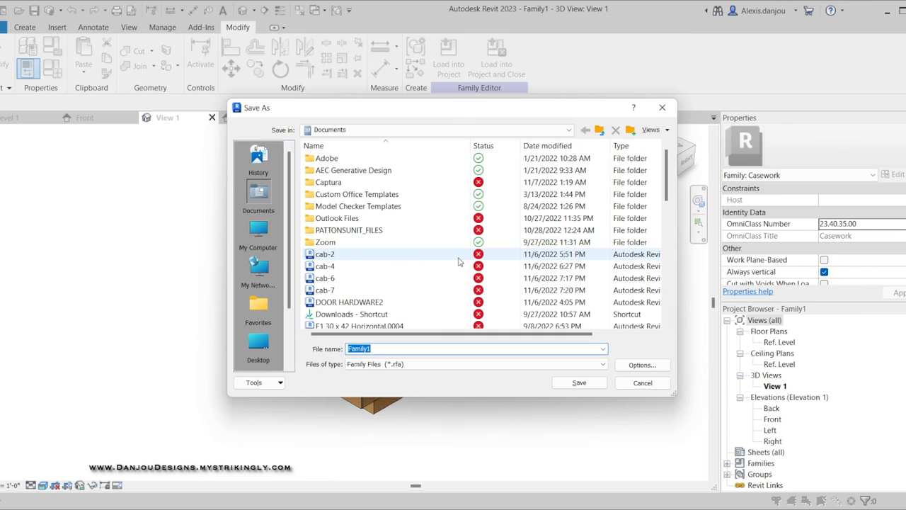
text(TEST CABINET)
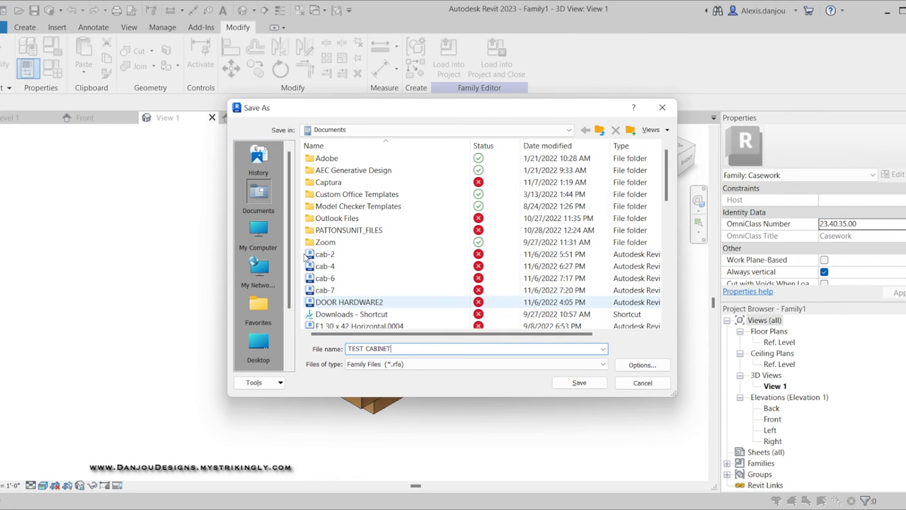
click(258, 230)
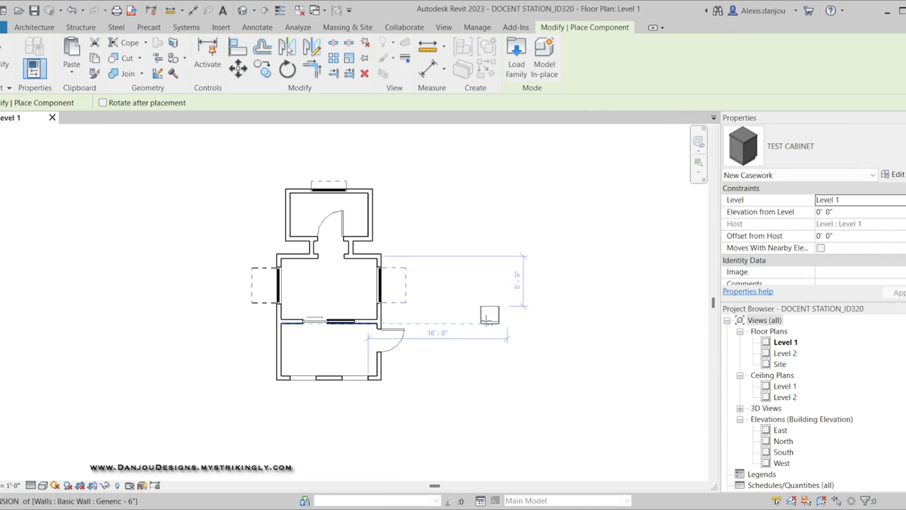
Step: Place the TEST CABINET in the lower room of the Level 1 plan, near the left wall, with its doors facing the window wall
scroll(476, 322, up, 4)
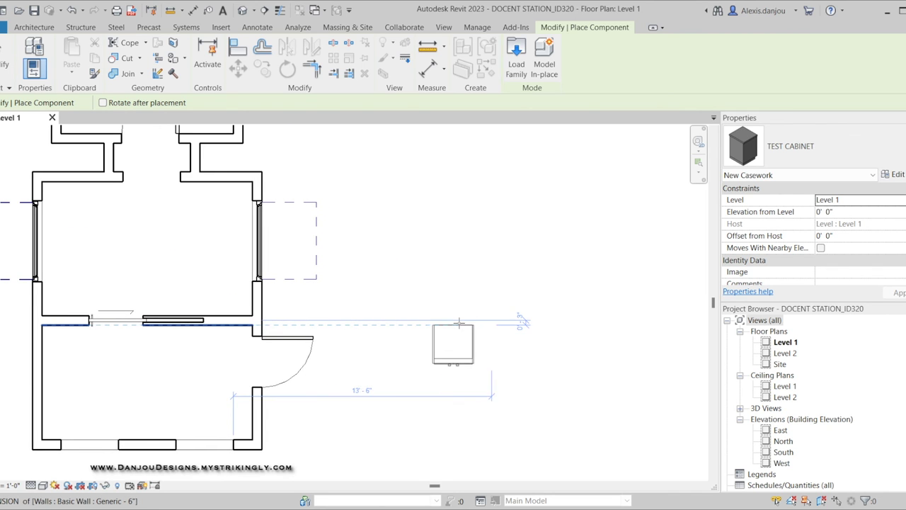
scroll(459, 323, up, 3)
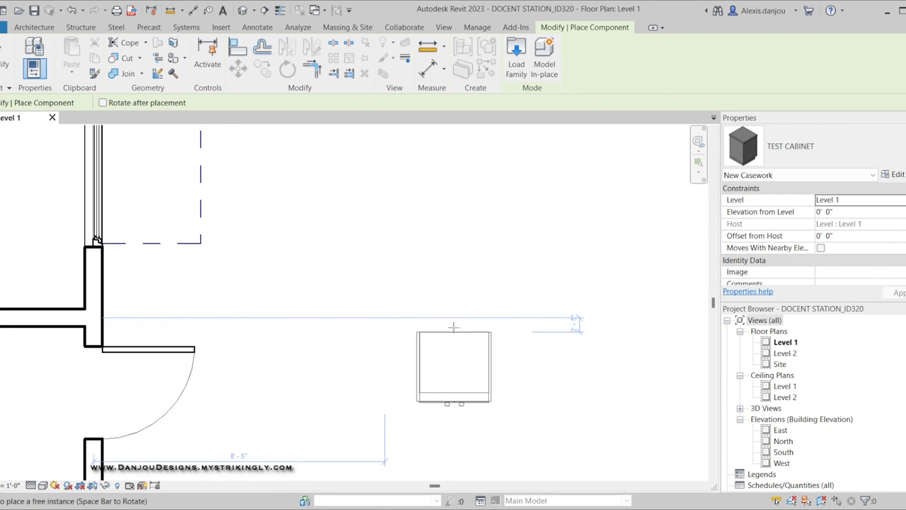
key(space)
key(space)
key(space)
key(space)
key(space)
key(space)
key(space)
key(space)
scroll(437, 311, down, 5)
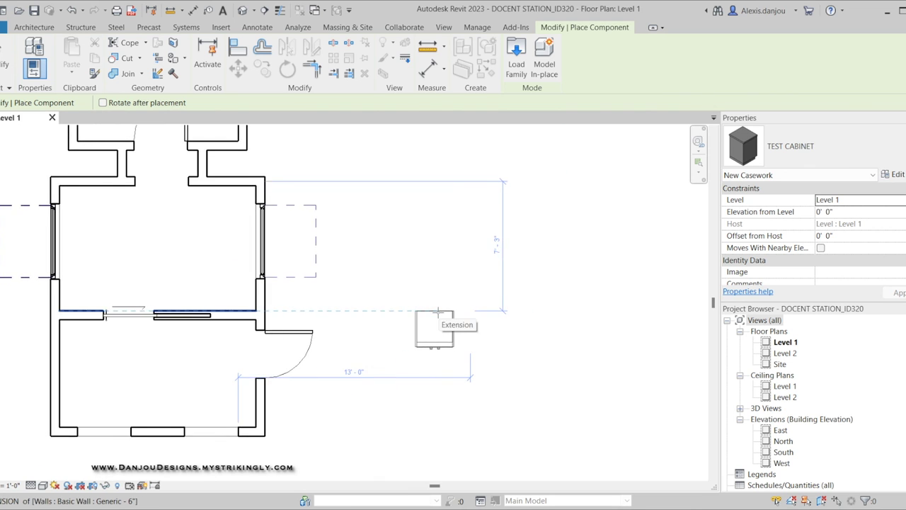
scroll(237, 331, up, 4)
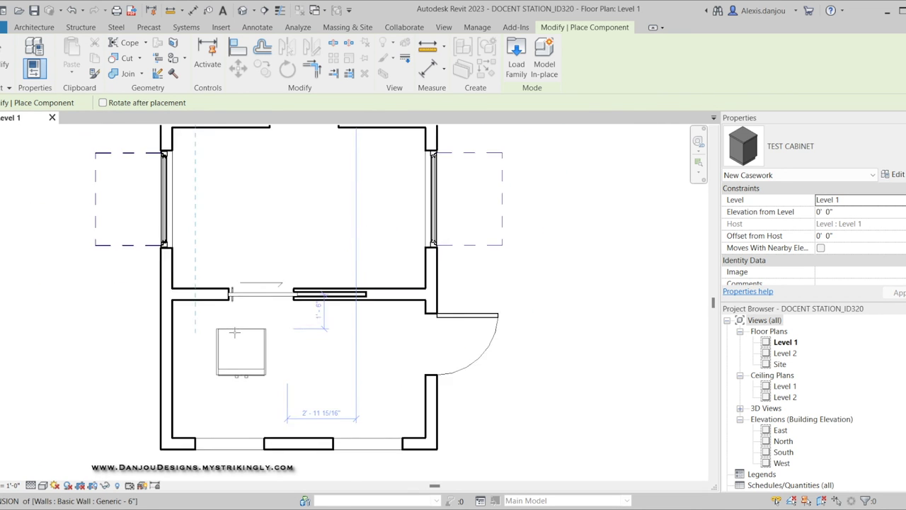
click(209, 324)
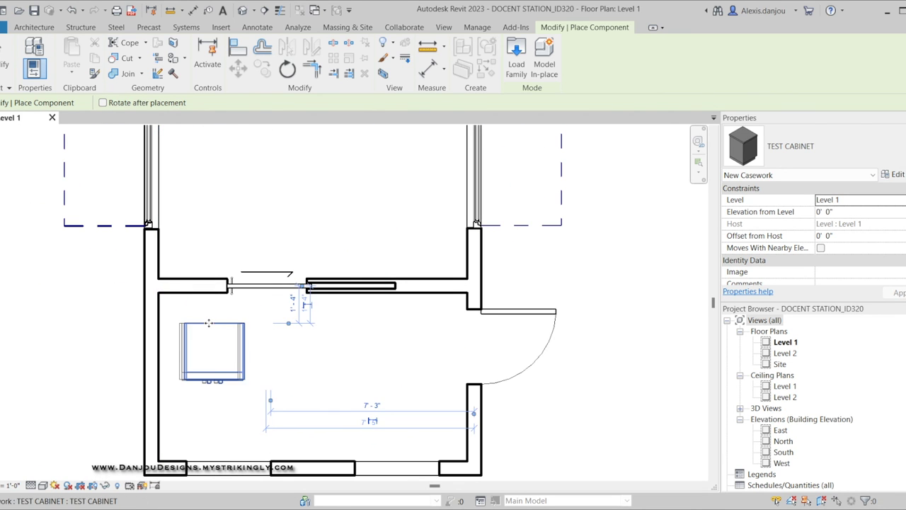
key(Escape)
key(Escape)
scroll(290, 262, down, 2)
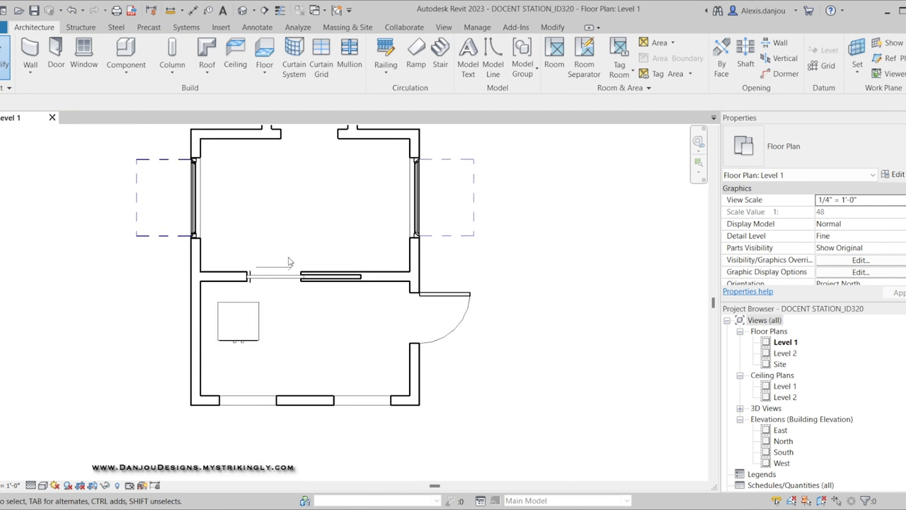
Step: Create a camera view from the lower room's bottom-right corner, aimed past the cabinet toward the upper-left corner
scroll(255, 327, up, 2)
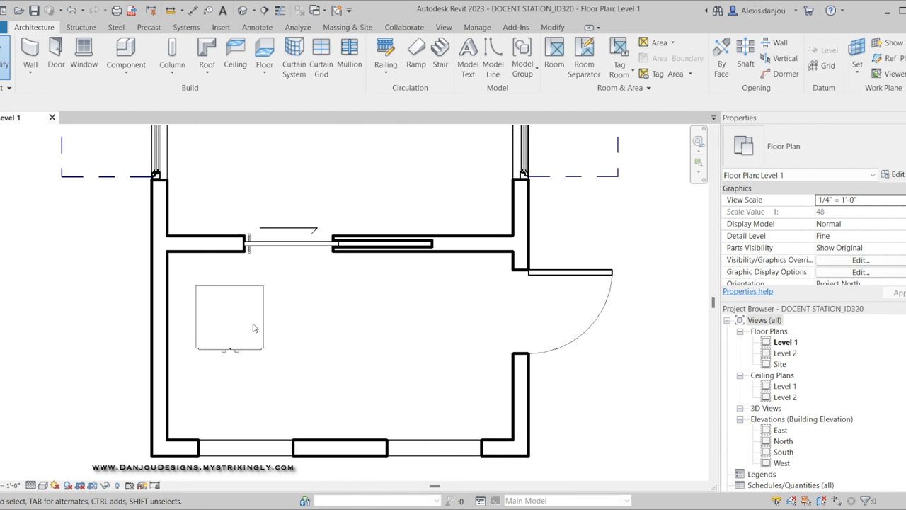
click(254, 12)
click(259, 41)
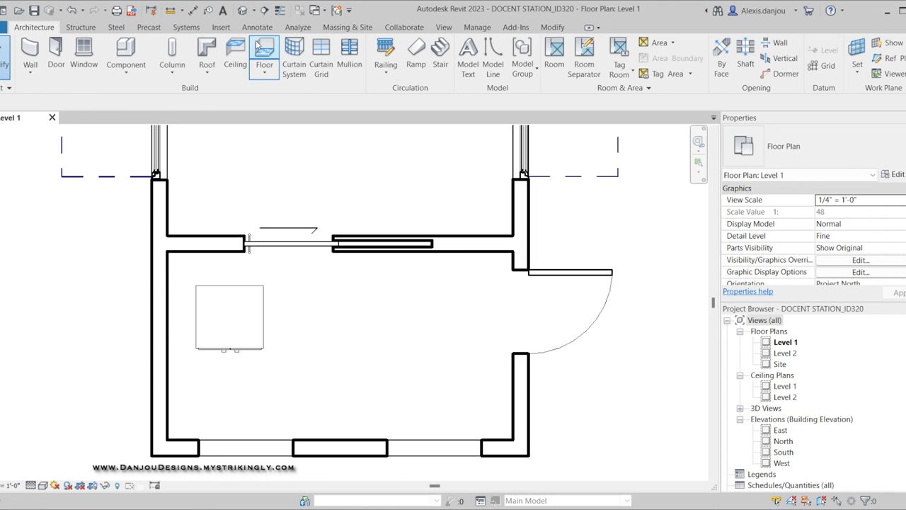
click(465, 384)
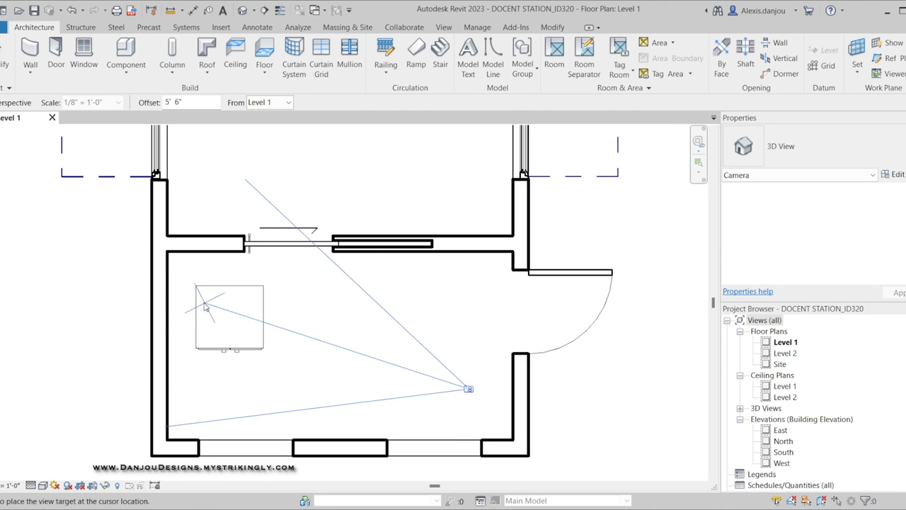
click(179, 293)
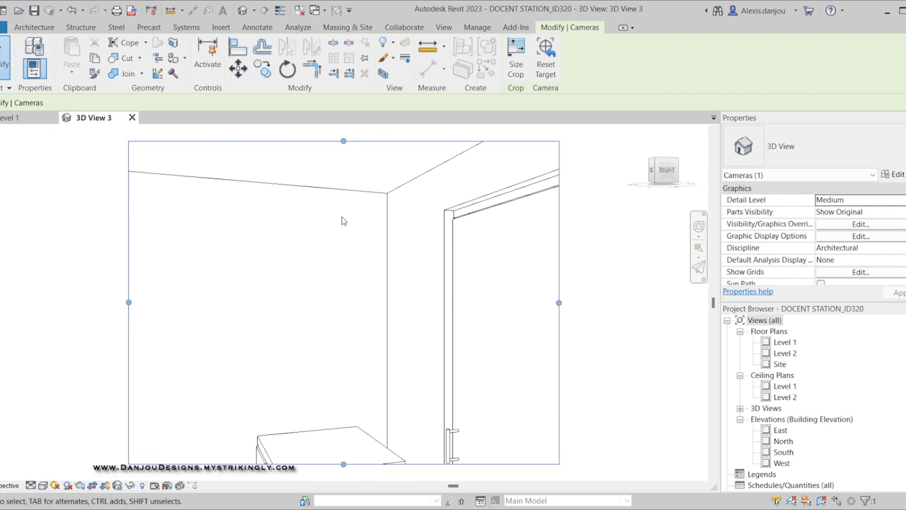
Step: Enlarge the camera view's crop region on all four sides and orbit the view to show the whole cabinet with its front doors
scroll(342, 221, down, 5)
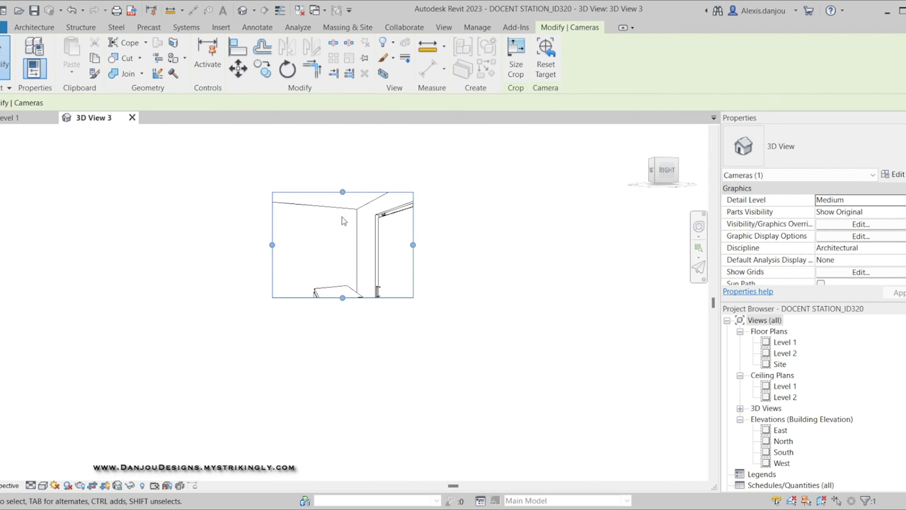
drag(342, 297, 354, 414)
drag(415, 308, 487, 314)
drag(273, 305, 183, 305)
drag(336, 192, 336, 157)
drag(664, 172, 700, 180)
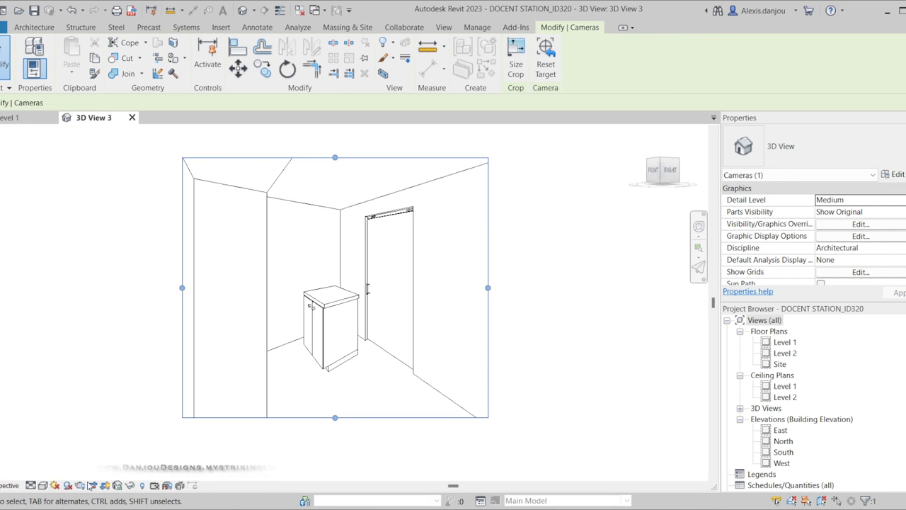
click(157, 282)
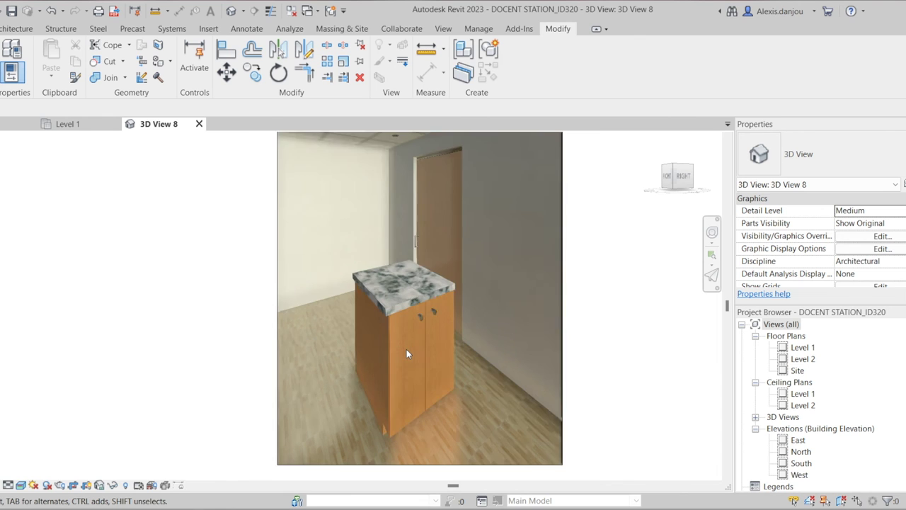
Step: Render the cabinet's camera view at Medium quality with screen resolution and the Interior: Artificial only lighting scheme
scroll(407, 349, down, 3)
scroll(386, 369, up, 3)
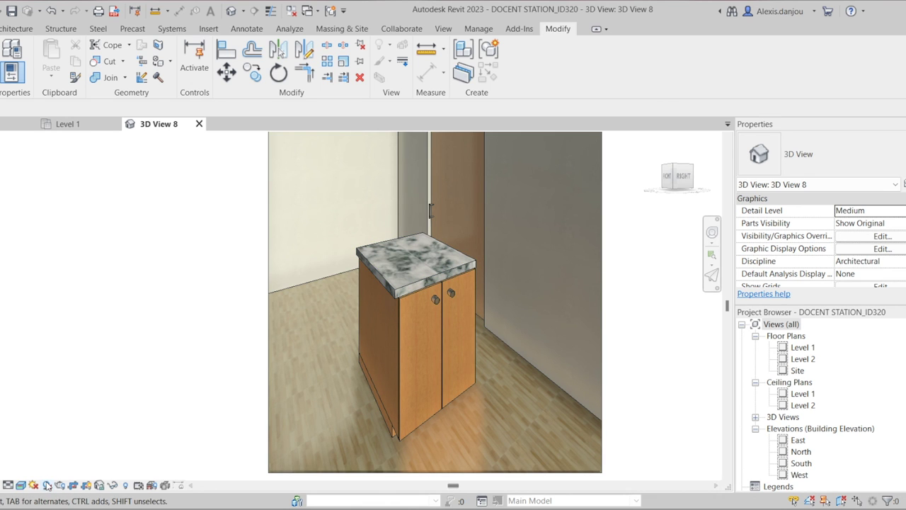
click(60, 485)
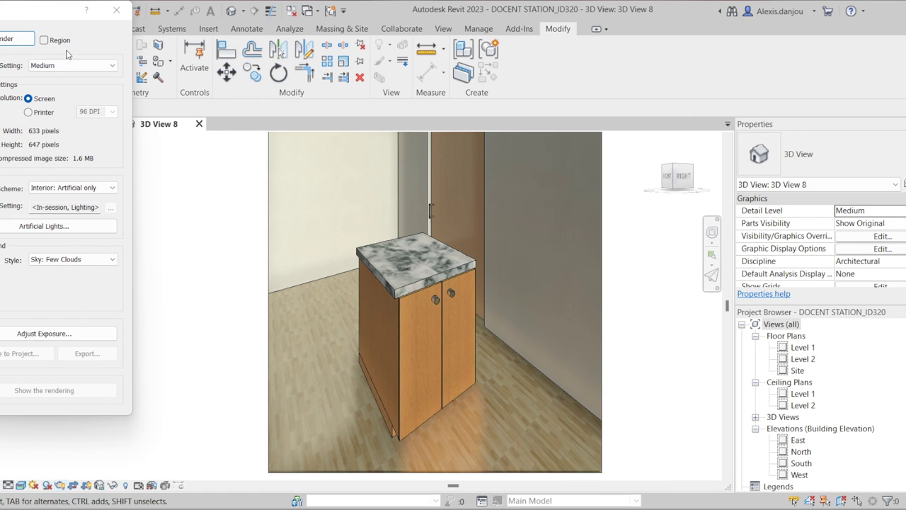
click(85, 65)
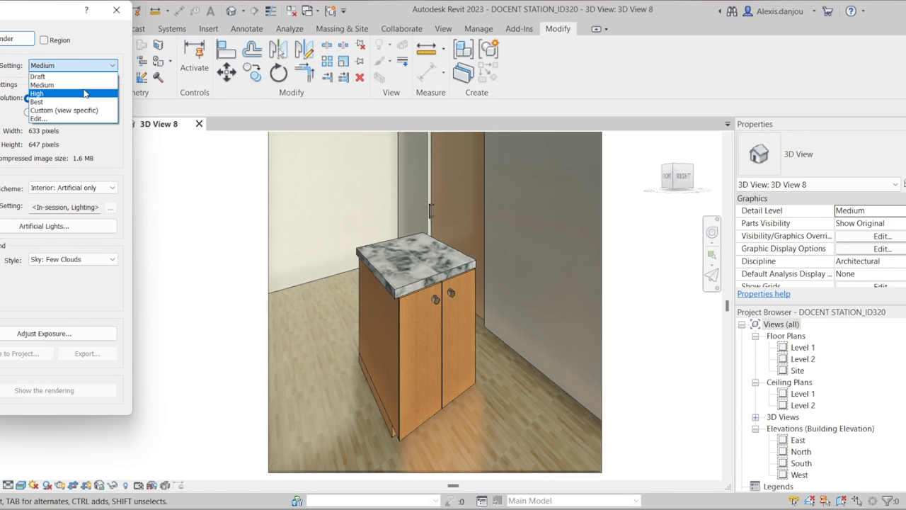
click(83, 87)
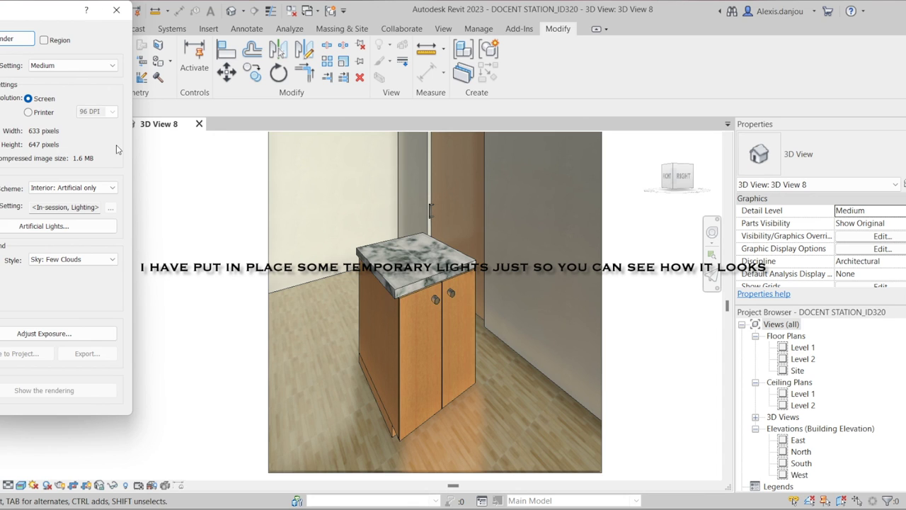
click(14, 39)
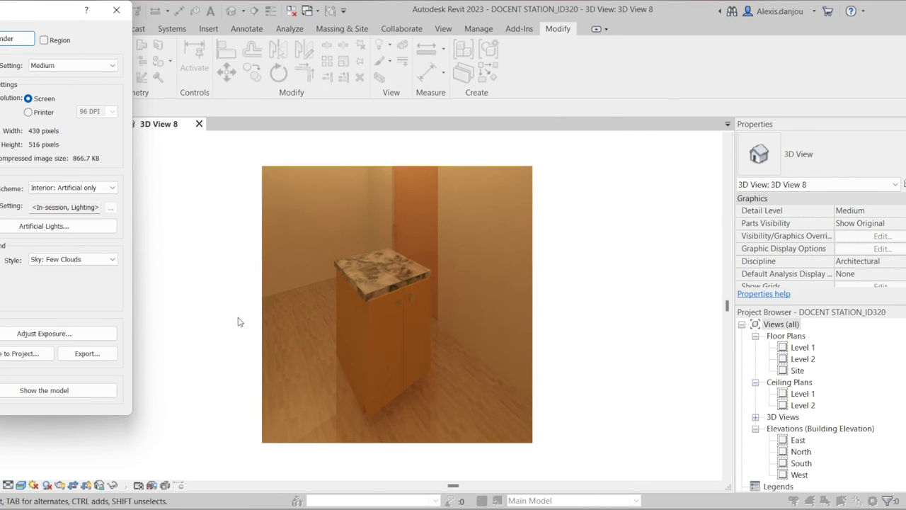
Step: Examine the rendered cabinet's marble top, wood doors and knobs, both close up and in the full image
scroll(238, 322, down, 1)
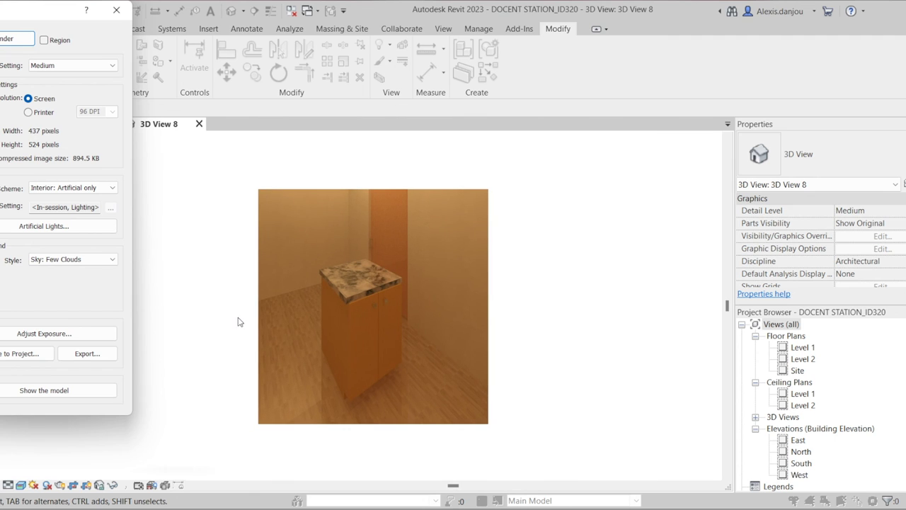
scroll(383, 323, up, 1)
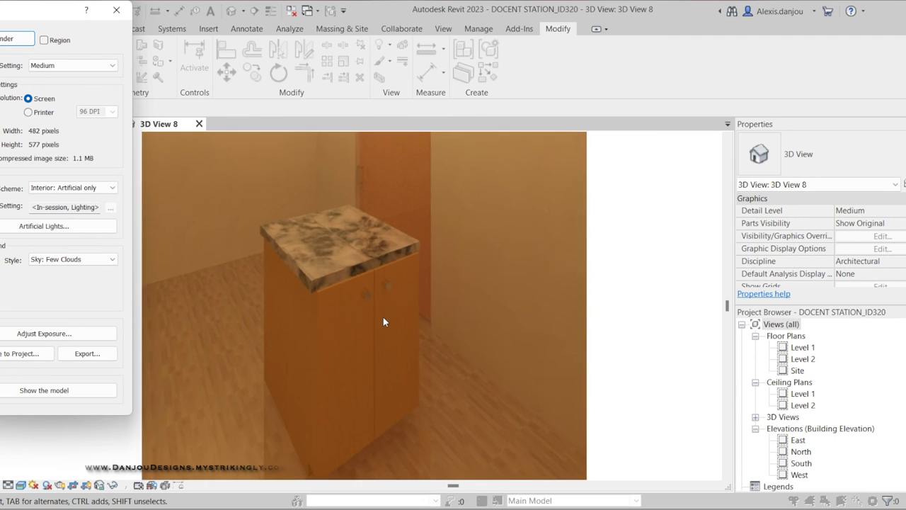
scroll(384, 322, down, 1)
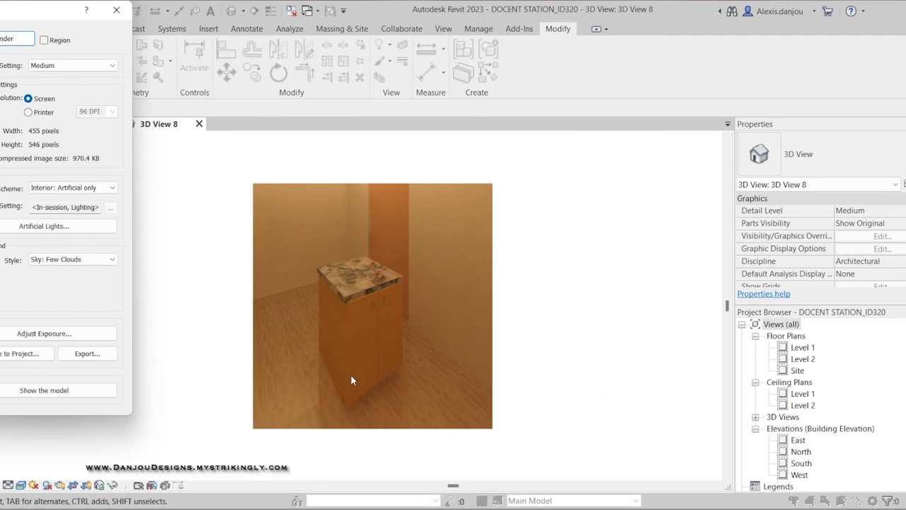
scroll(326, 412, up, 1)
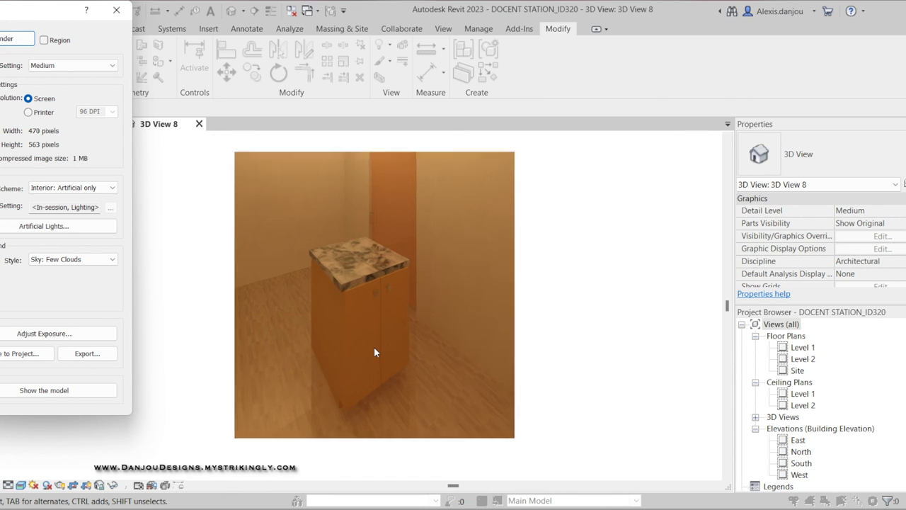
scroll(374, 346, up, 2)
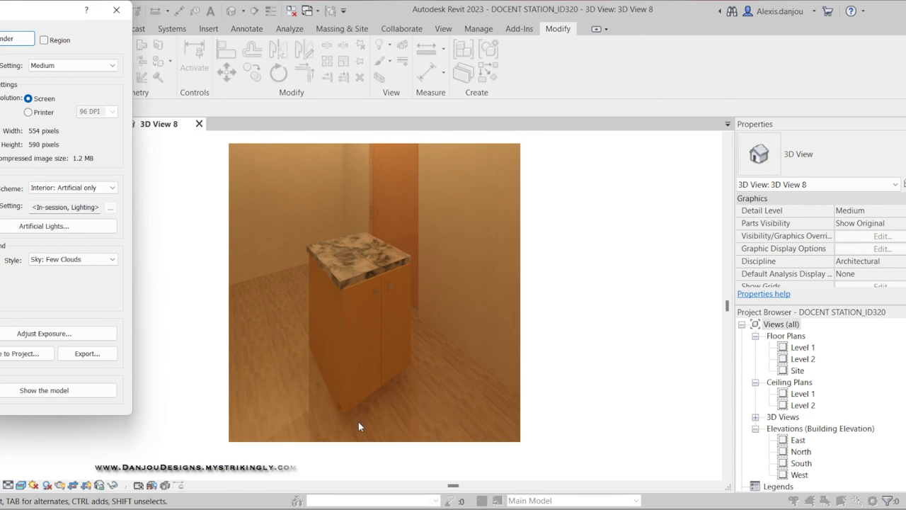
scroll(359, 437, down, 2)
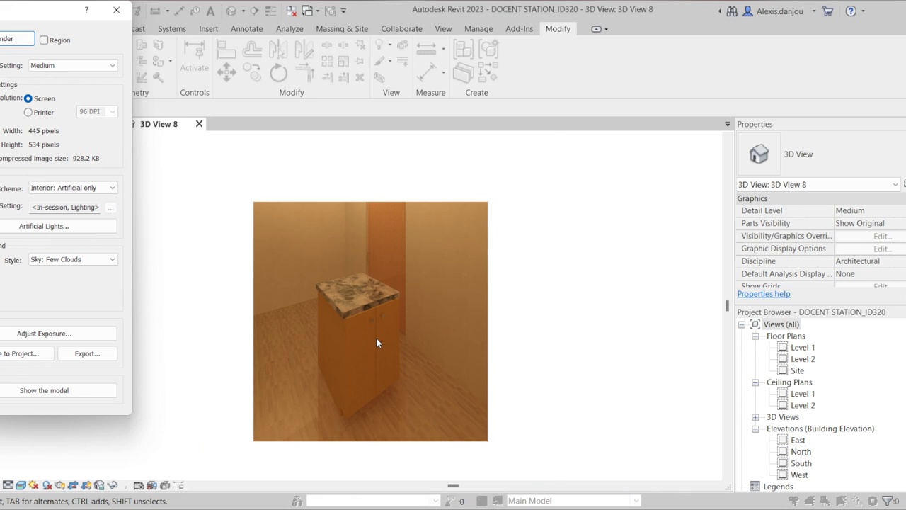
scroll(376, 337, up, 2)
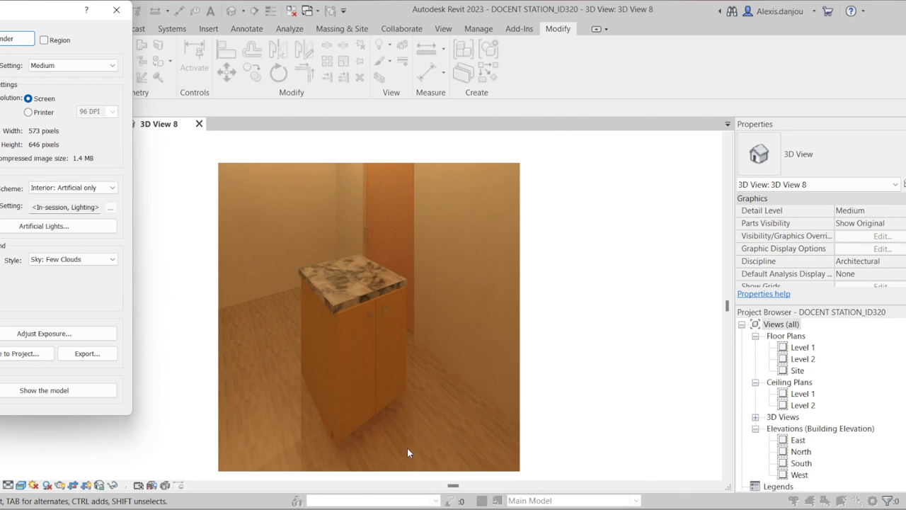